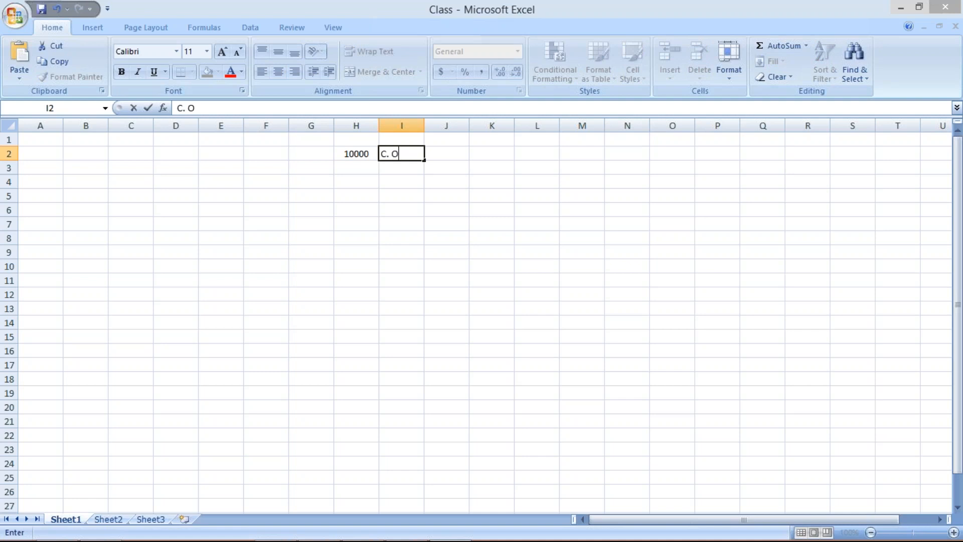
# Finish the C. O. label in I2, then add 20000 in H3 with the label DELHI in I3.
pyautogui.press('Return')
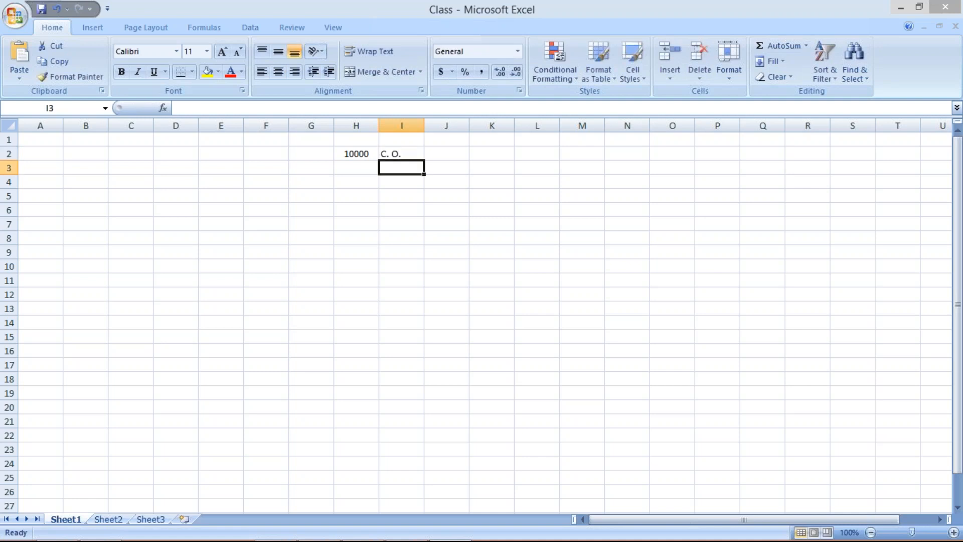
pyautogui.click(352, 171)
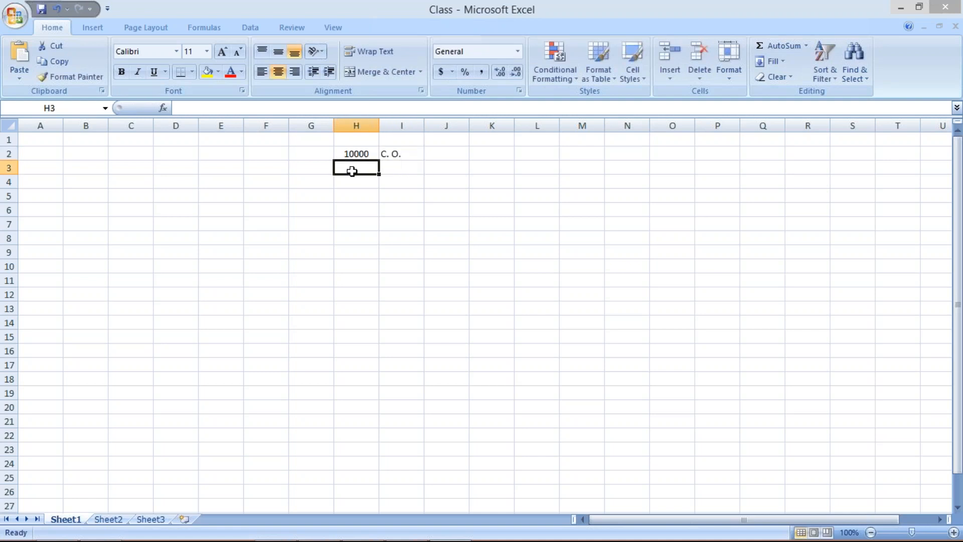
pyautogui.write('20000')
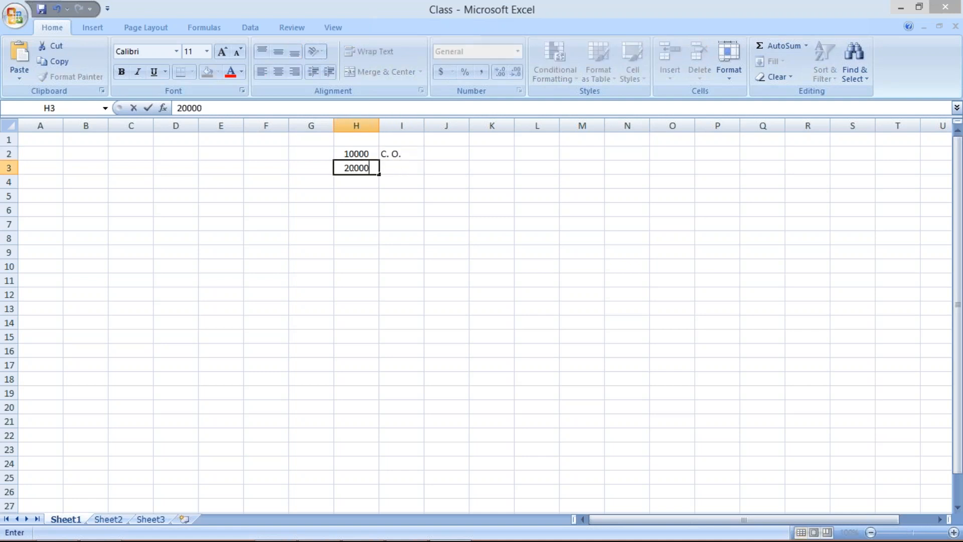
pyautogui.click(413, 167)
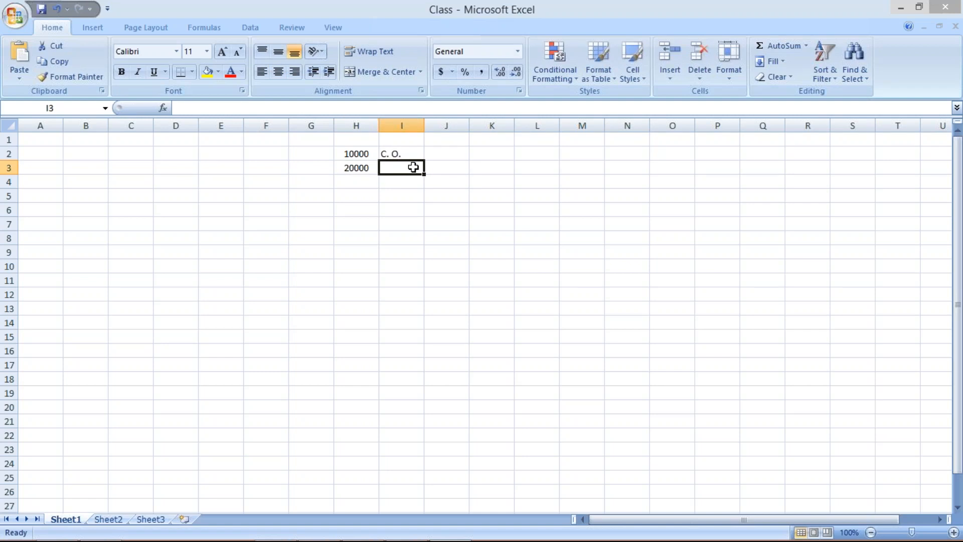
pyautogui.write('DE')
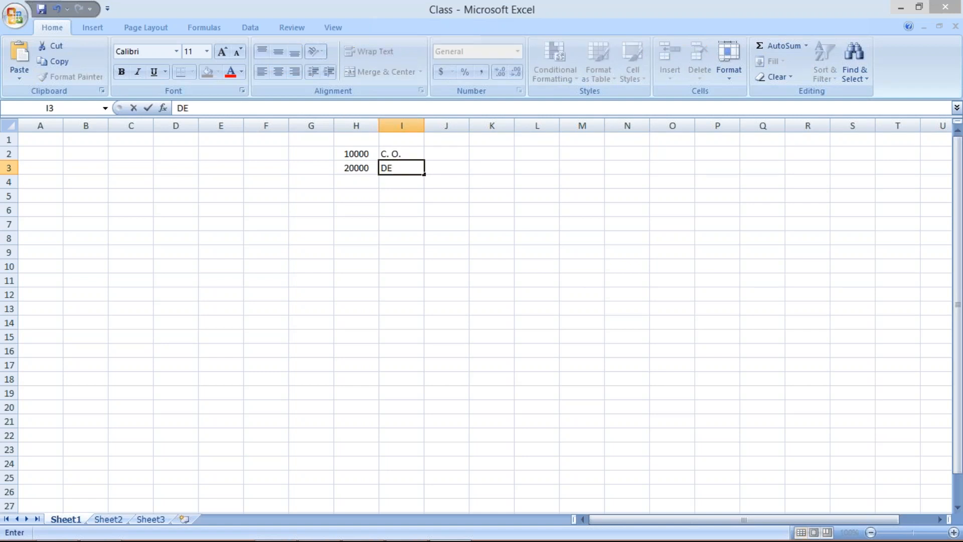
pyautogui.write('LHI')
pyautogui.press('Return')
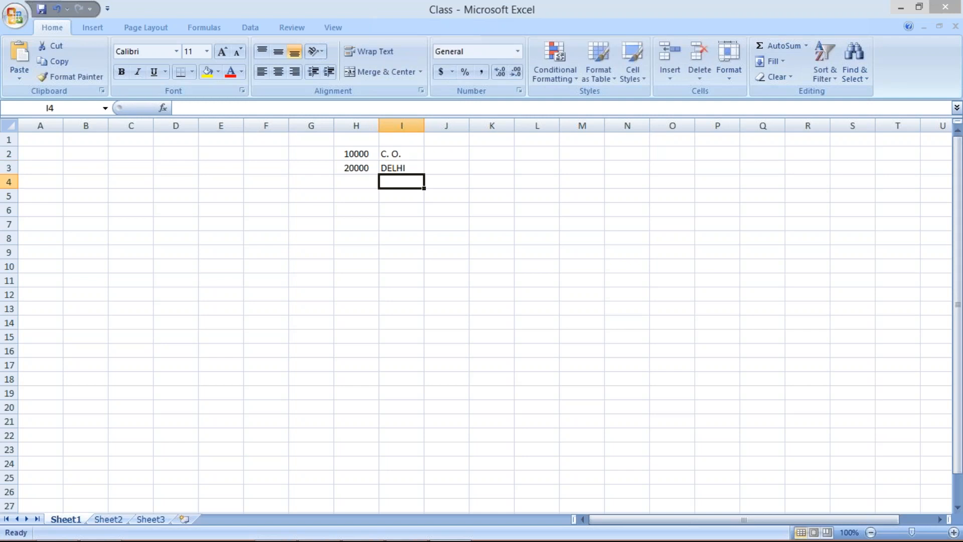
# Enter 500 in H4 and label it US in I4.
pyautogui.click(349, 183)
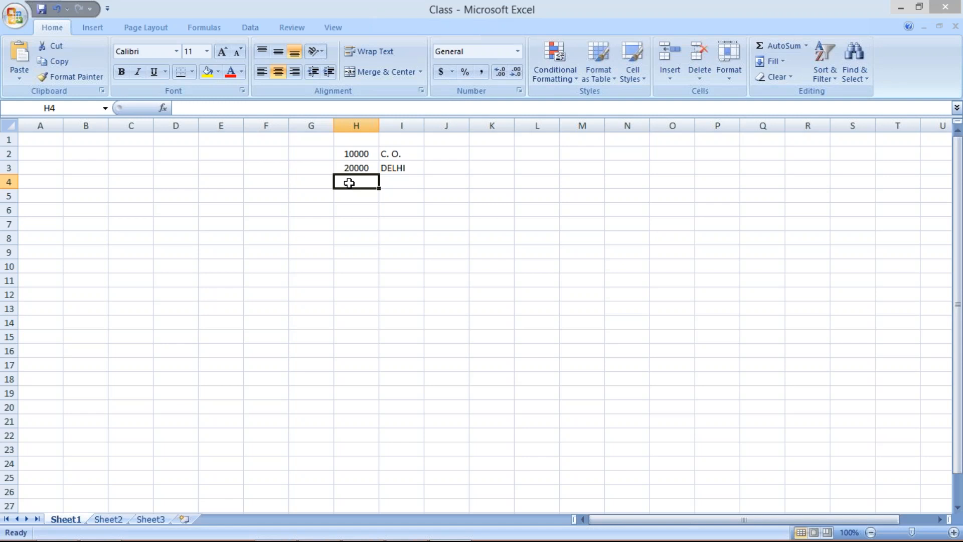
pyautogui.write('500')
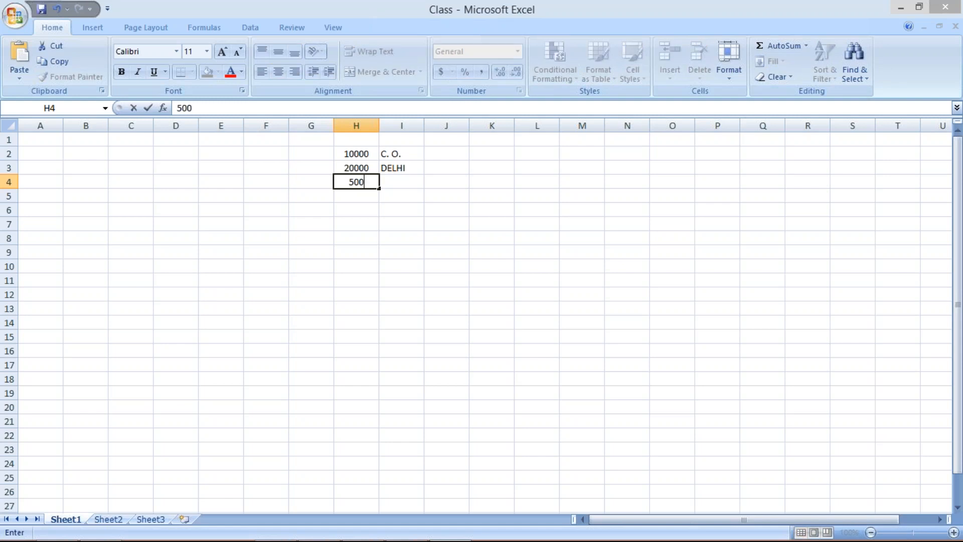
pyautogui.click(399, 180)
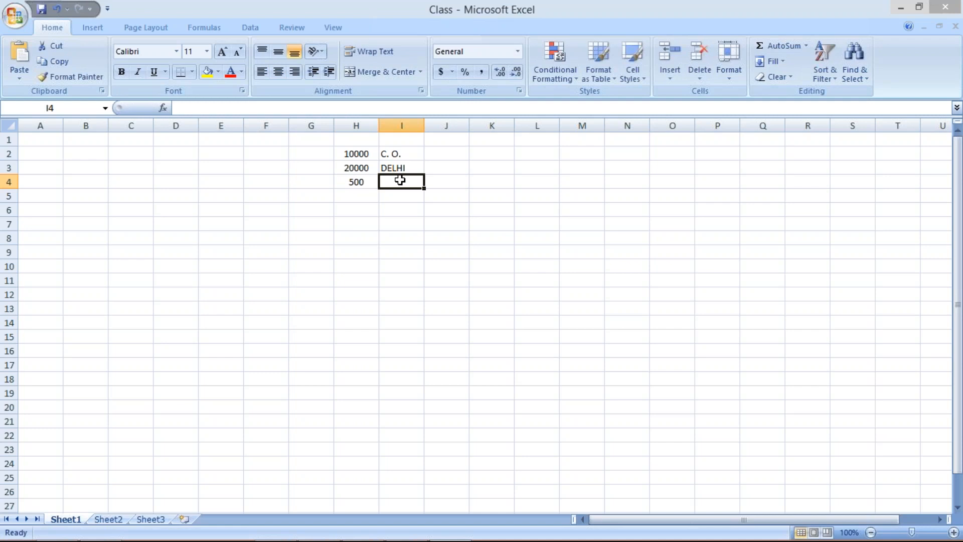
pyautogui.write('US')
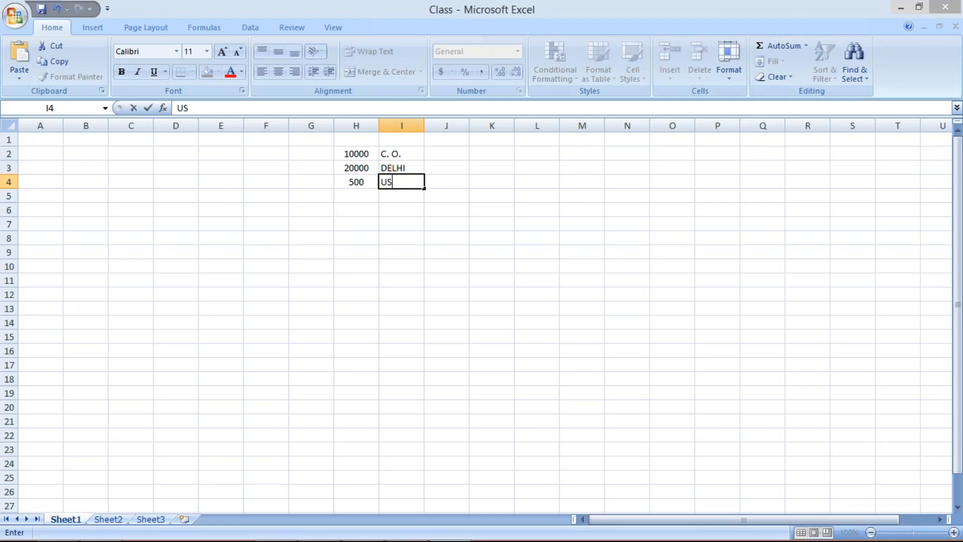
pyautogui.press('Return')
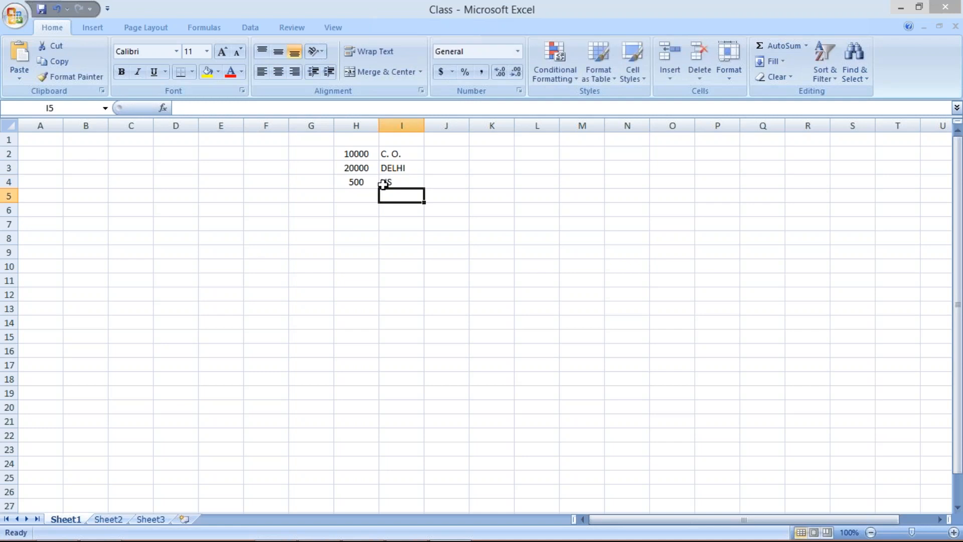
pyautogui.click(352, 196)
pyautogui.press('Down')
pyautogui.press('Down')
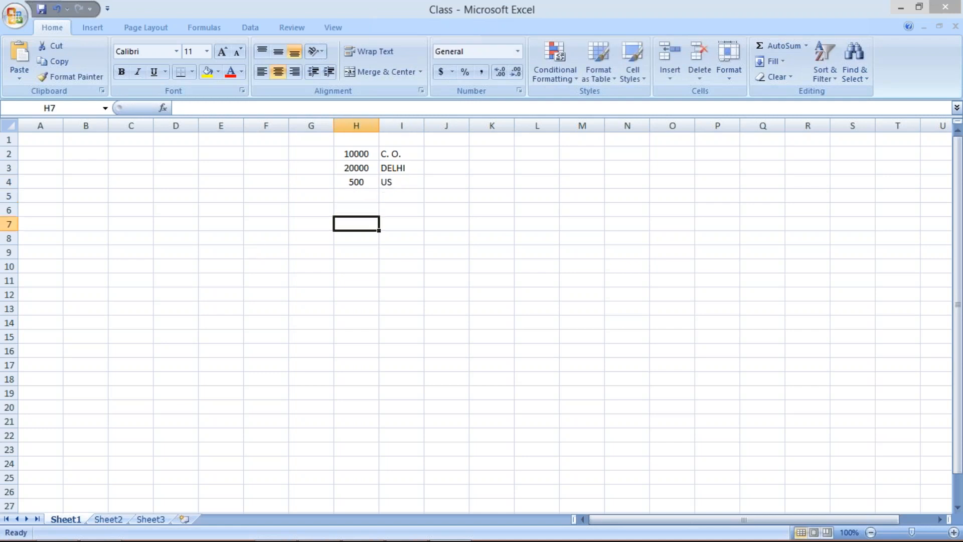
pyautogui.moveTo(360, 151); pyautogui.dragTo(354, 179)
pyautogui.click(358, 207)
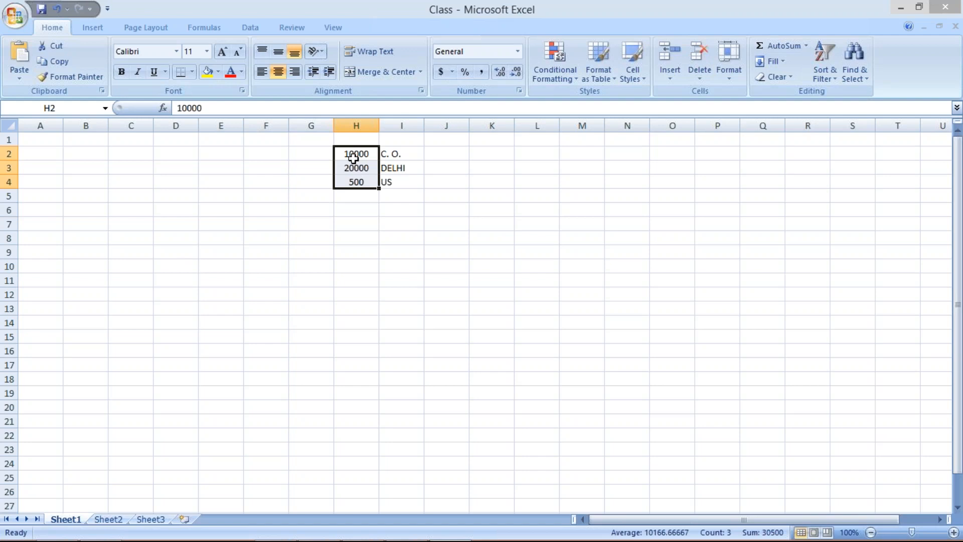
pyautogui.click(358, 206)
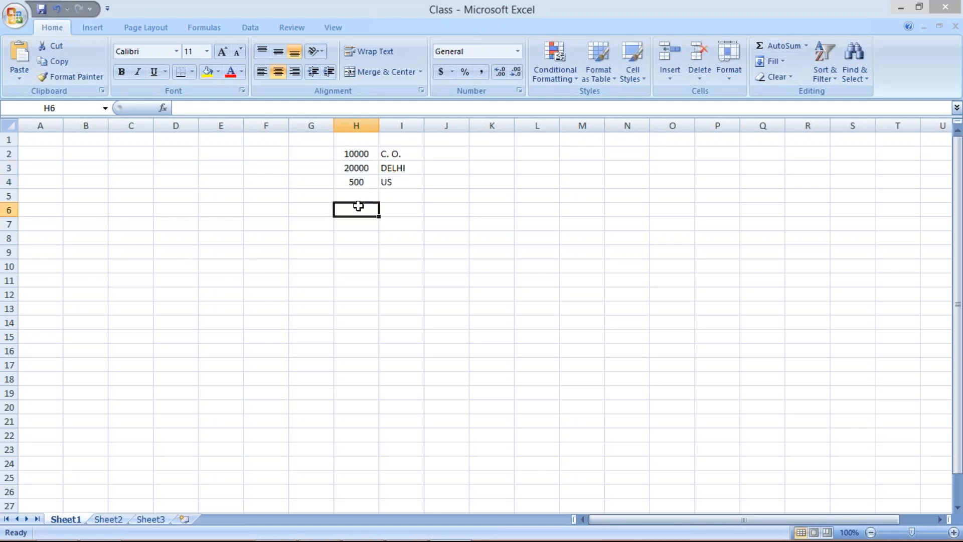
pyautogui.click(357, 181)
pyautogui.moveTo(357, 154); pyautogui.dragTo(356, 181)
pyautogui.hotkey('ctrl', 'c')
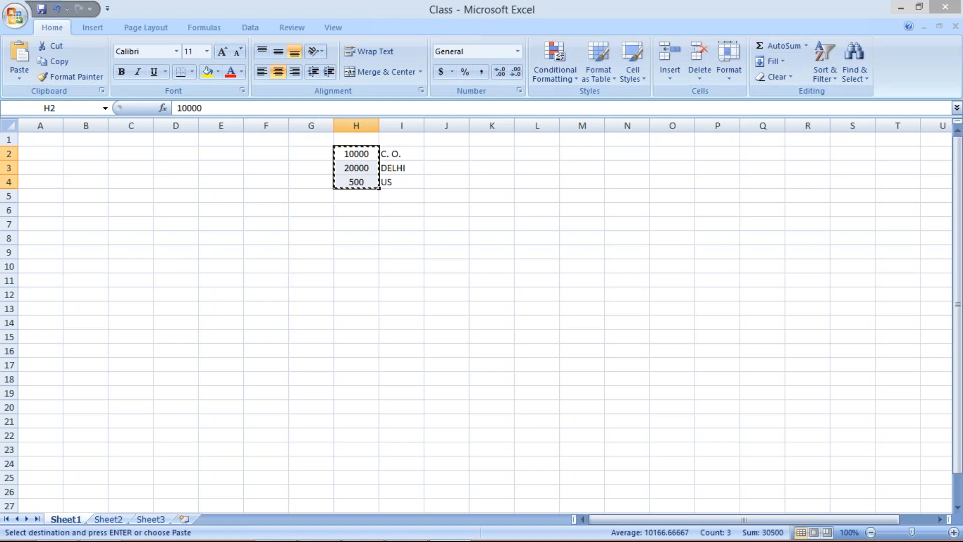
# Replace the labels in I2:I4 with the currency codes INR, INR and USD.
pyautogui.click(399, 153)
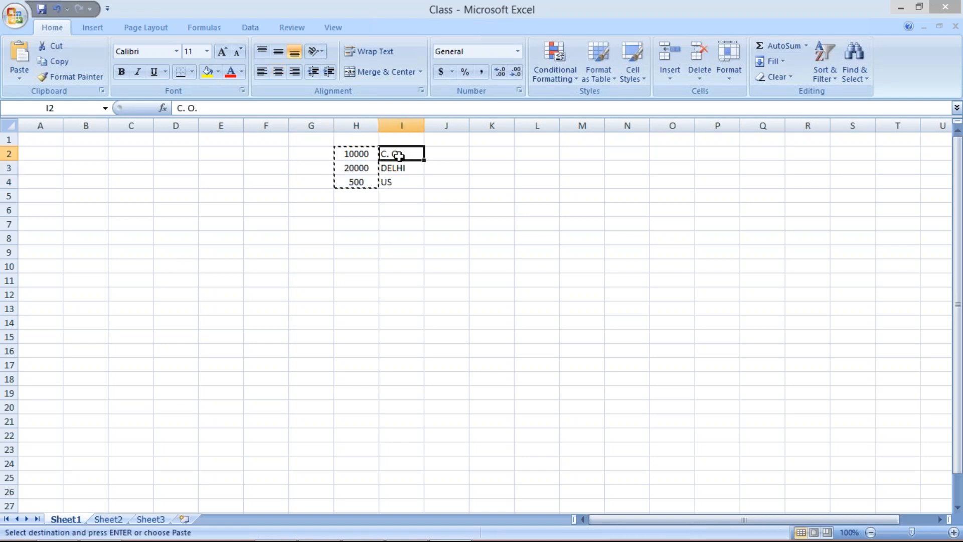
pyautogui.write('INR')
pyautogui.press('Return')
pyautogui.write('IN')
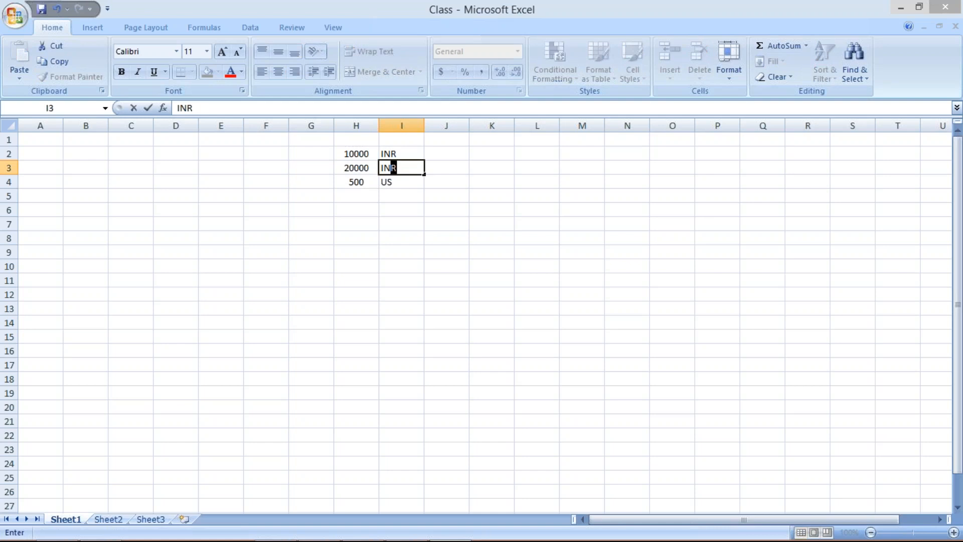
pyautogui.press('Return')
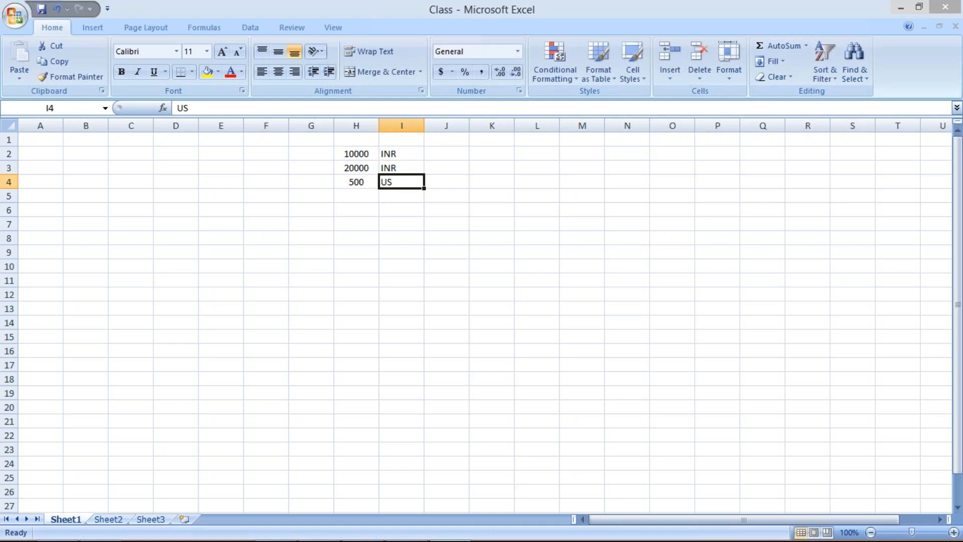
pyautogui.write('USD')
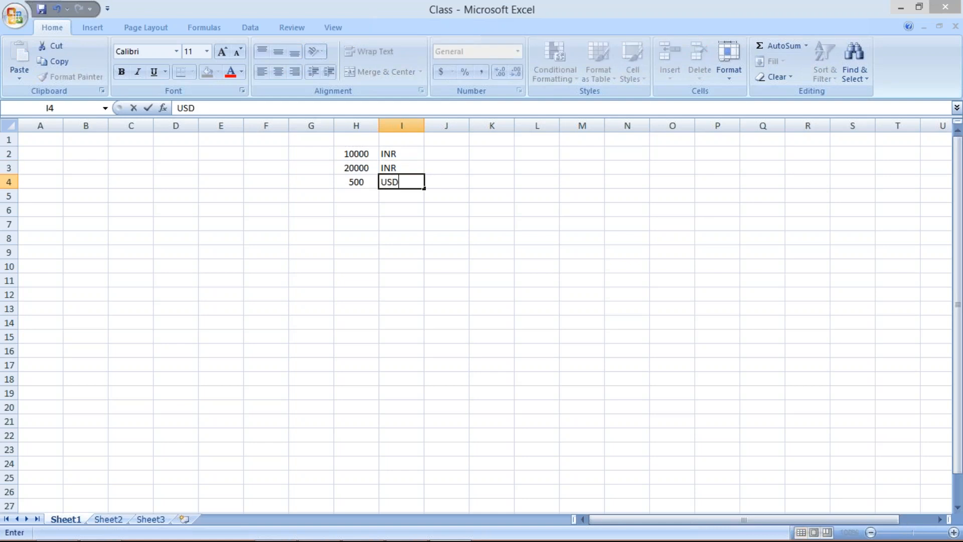
pyautogui.press('Return')
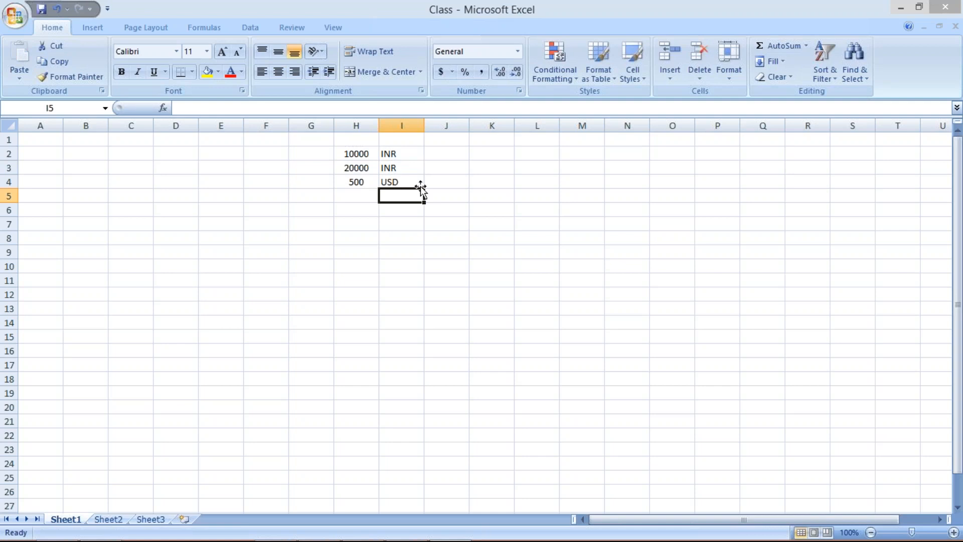
# Copy the amounts and currency codes in H2:I4 into the range starting at J2.
pyautogui.click(455, 156)
pyautogui.moveTo(350, 153); pyautogui.dragTo(381, 183)
pyautogui.hotkey('ctrl', 'c')
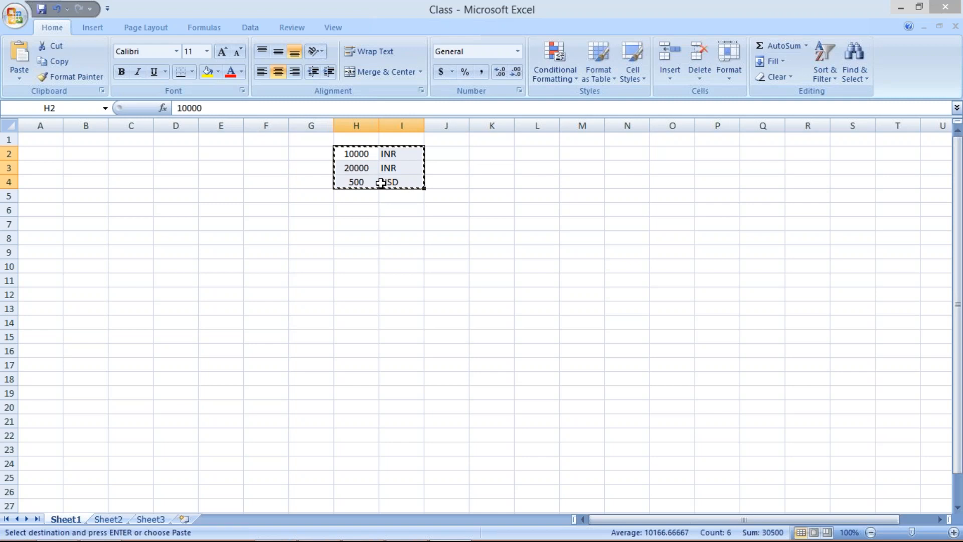
pyautogui.click(445, 153)
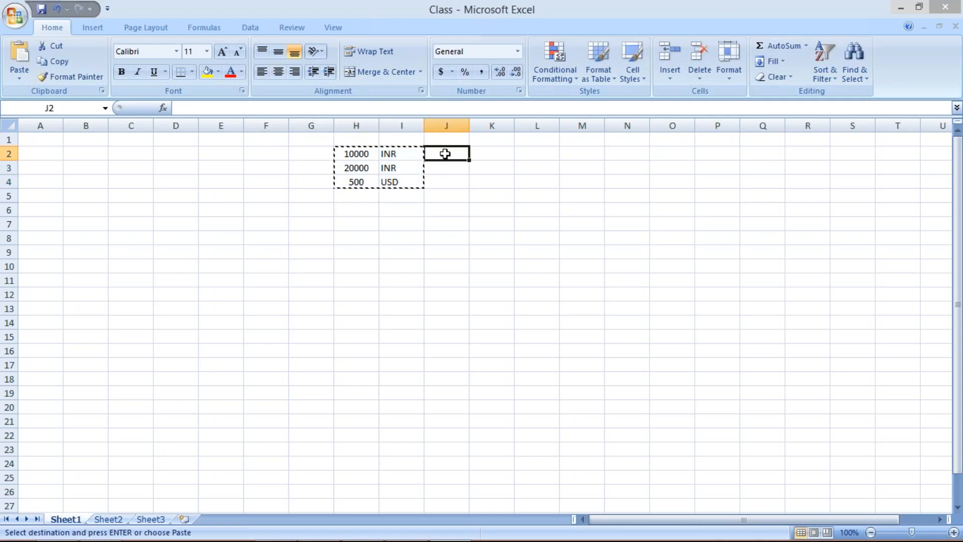
pyautogui.hotkey('ctrl', 'v')
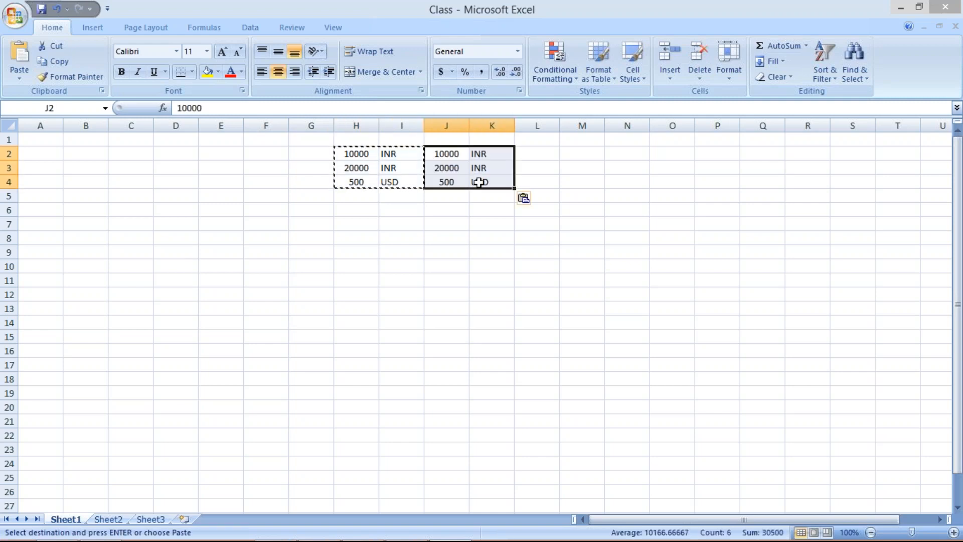
# Change the copied third entry to 30000 in J4 and INR in K4.
pyautogui.click(480, 183)
pyautogui.click(445, 183)
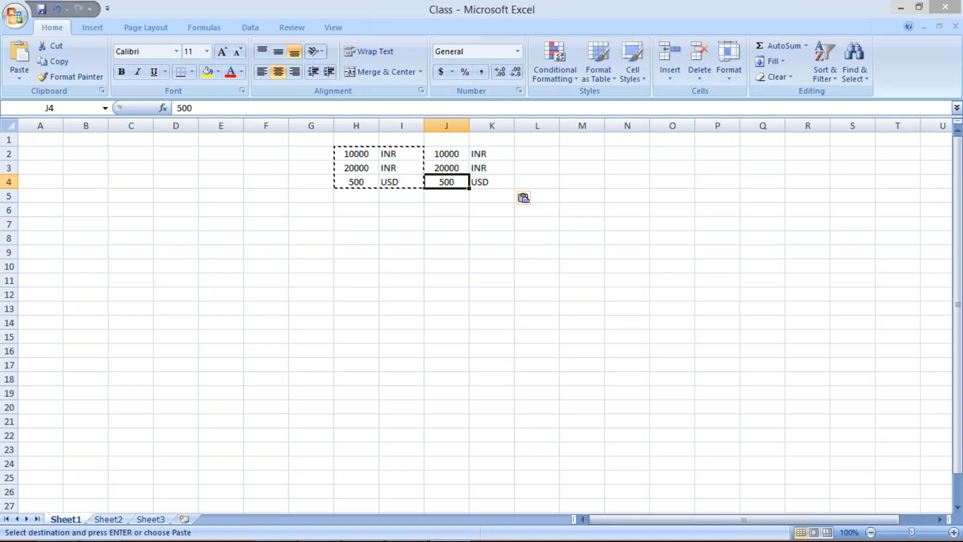
pyautogui.write('3')
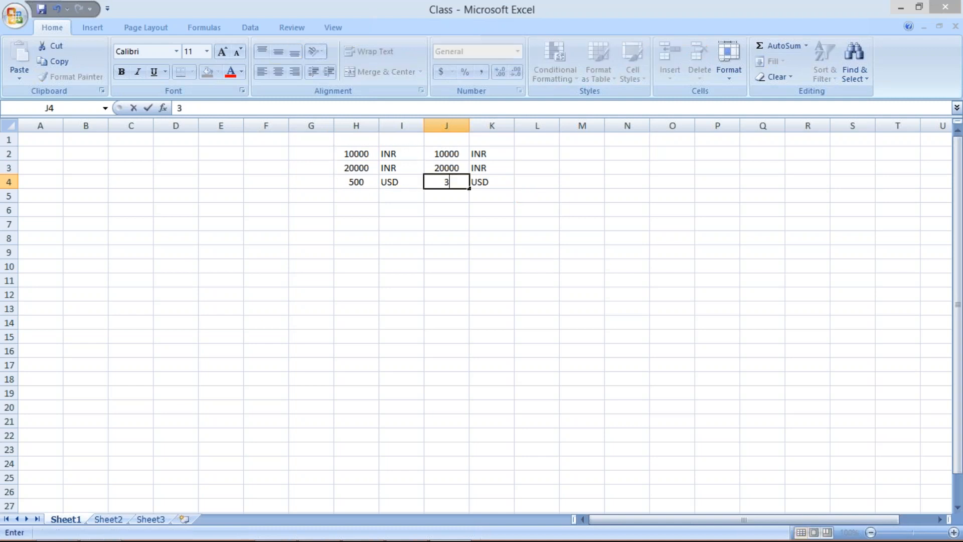
pyautogui.write('0000')
pyautogui.click(488, 182)
pyautogui.write('INR')
pyautogui.press('Return')
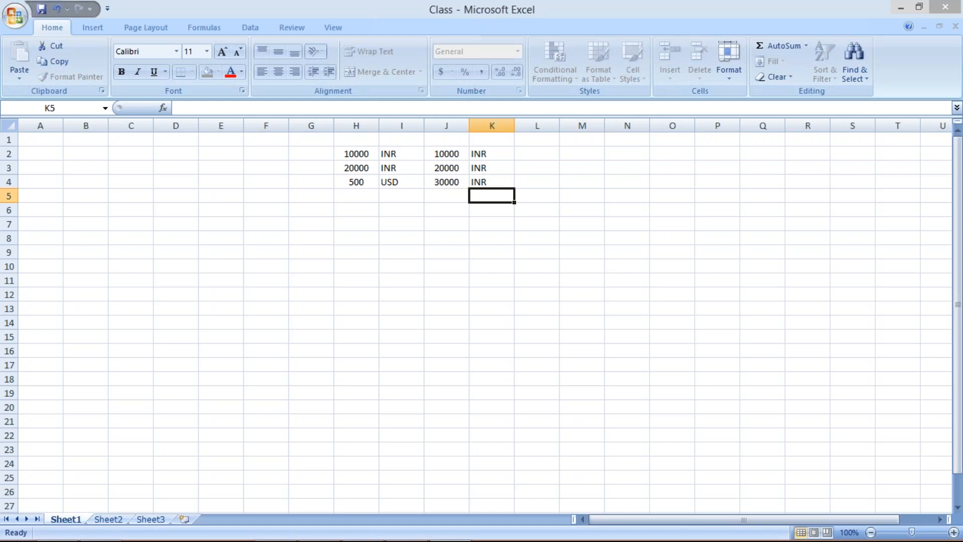
# Enter the total 60000 in cell J6 below the INR amounts.
pyautogui.click(439, 210)
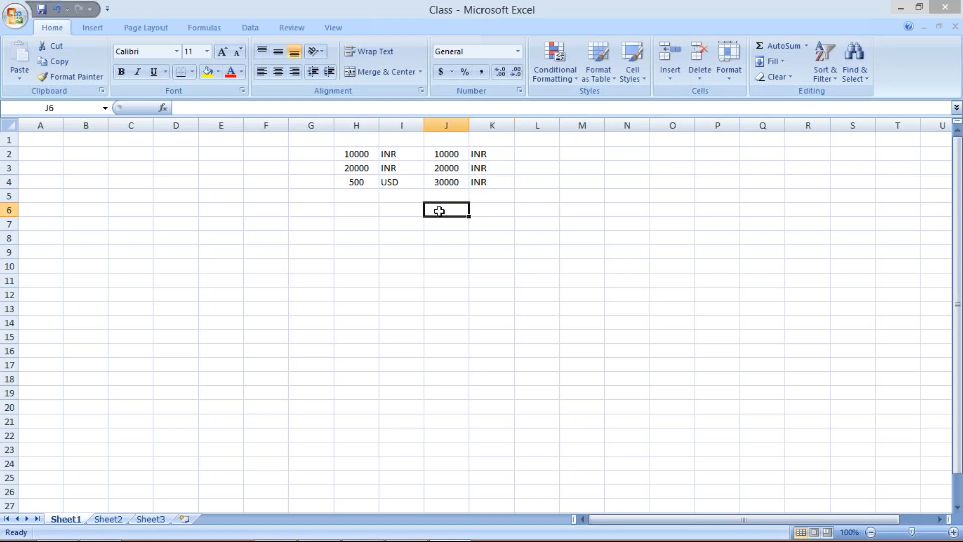
pyautogui.write('60000')
pyautogui.press('Return')
# Compare the USD entry in H4:I4 with its INR equivalent in J4 and the total in J6.
pyautogui.click(456, 209)
pyautogui.click(355, 180)
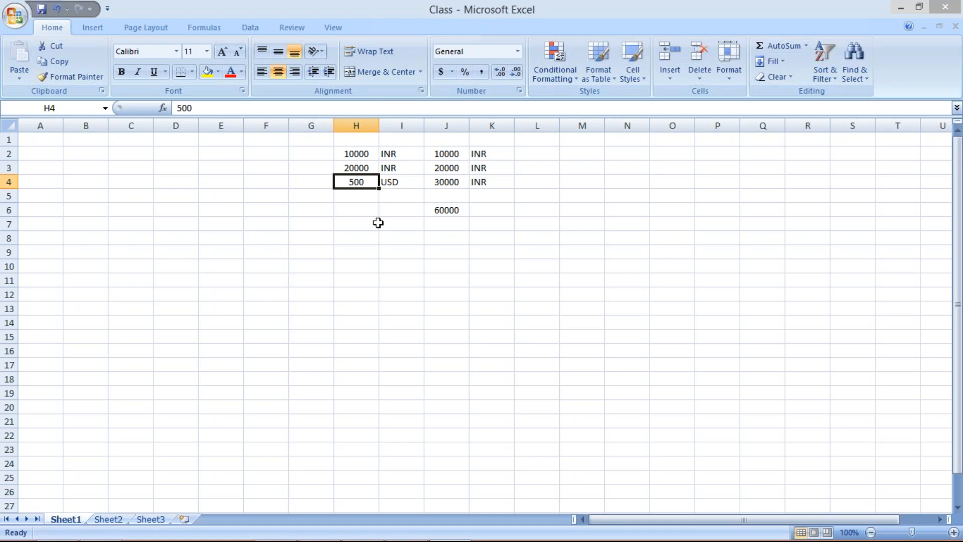
pyautogui.click(394, 183)
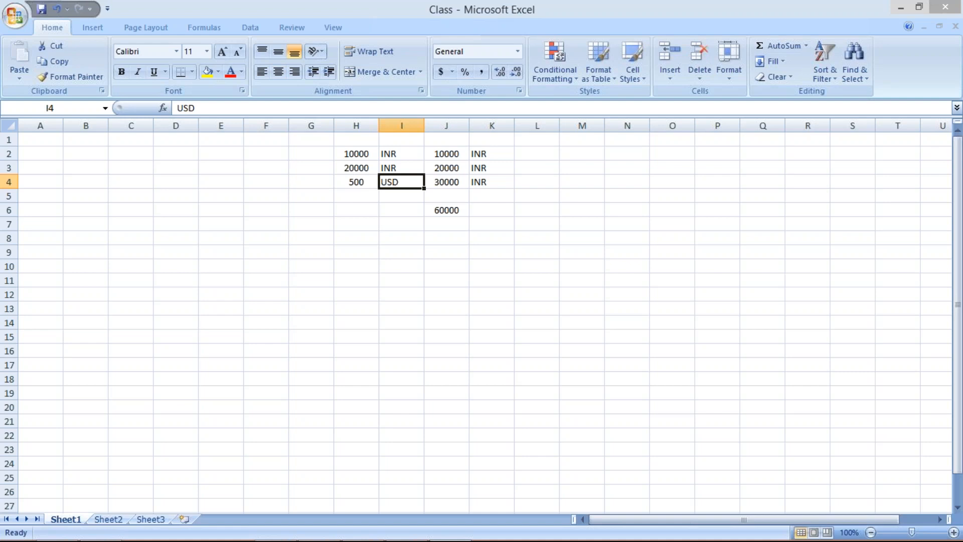
pyautogui.click(450, 180)
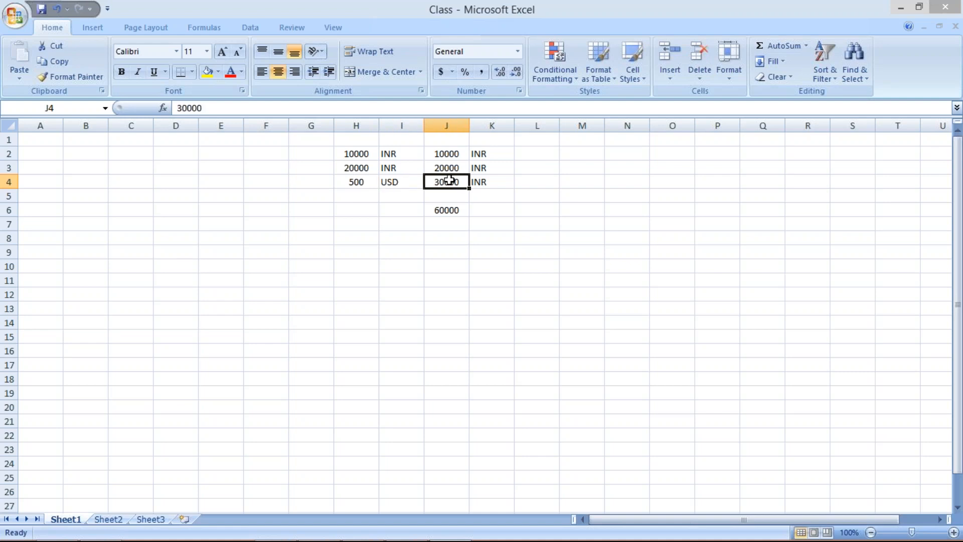
pyautogui.click(457, 212)
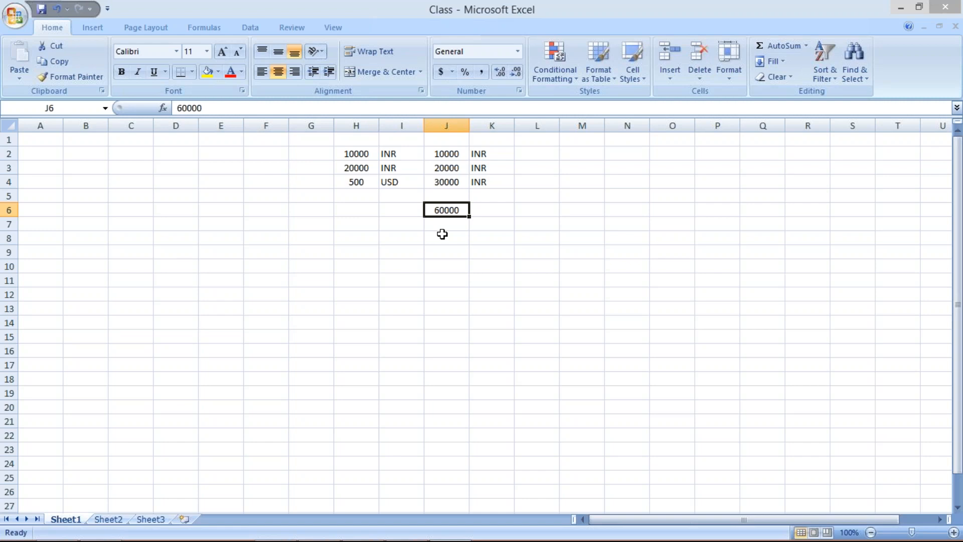
pyautogui.click(359, 155)
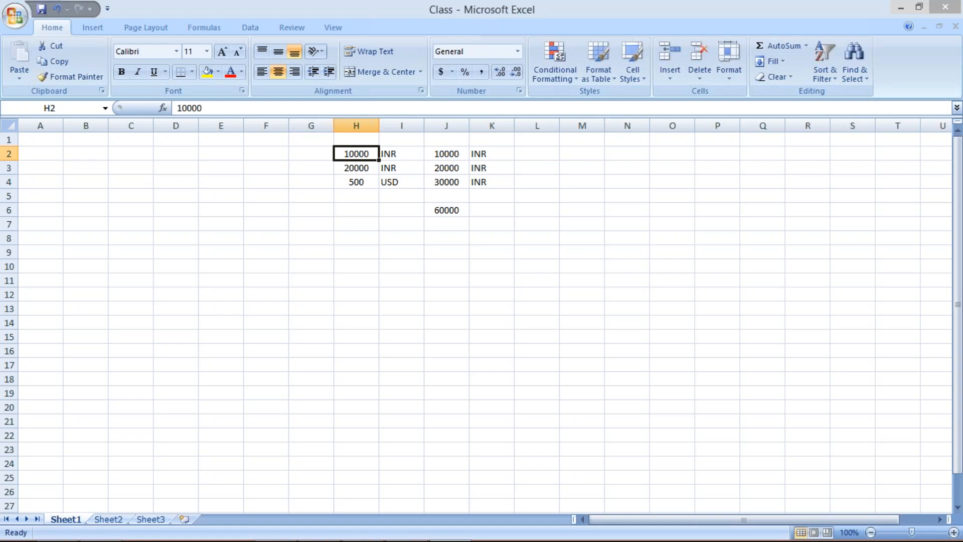
# Switch from SAP Easy Access back to the Class workbook in Excel and select the empty cell H8.
pyautogui.moveTo(404, 529)
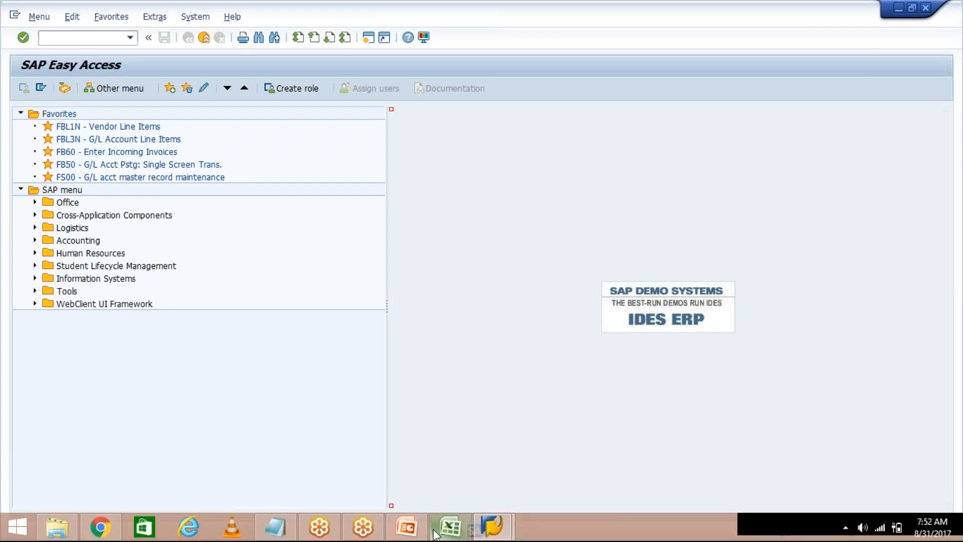
pyautogui.click(448, 532)
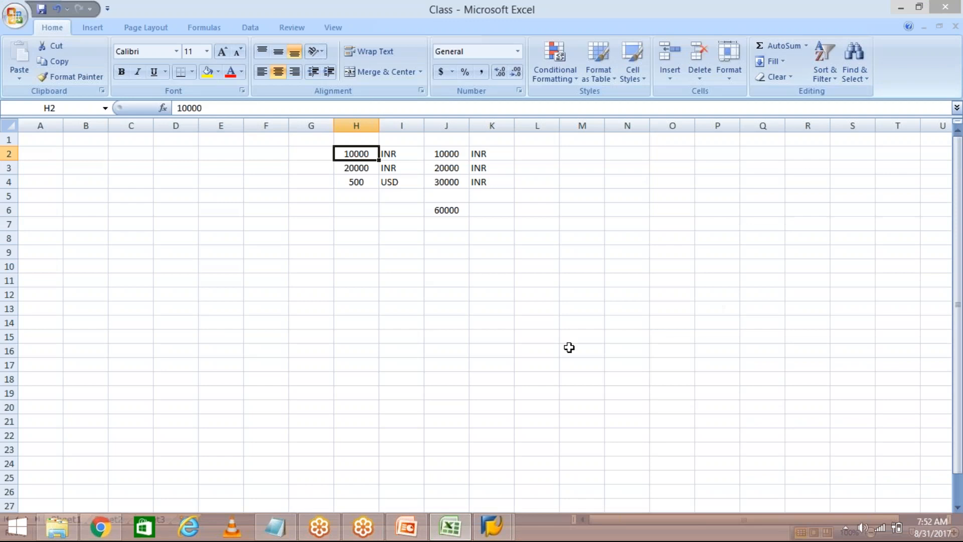
pyautogui.click(343, 235)
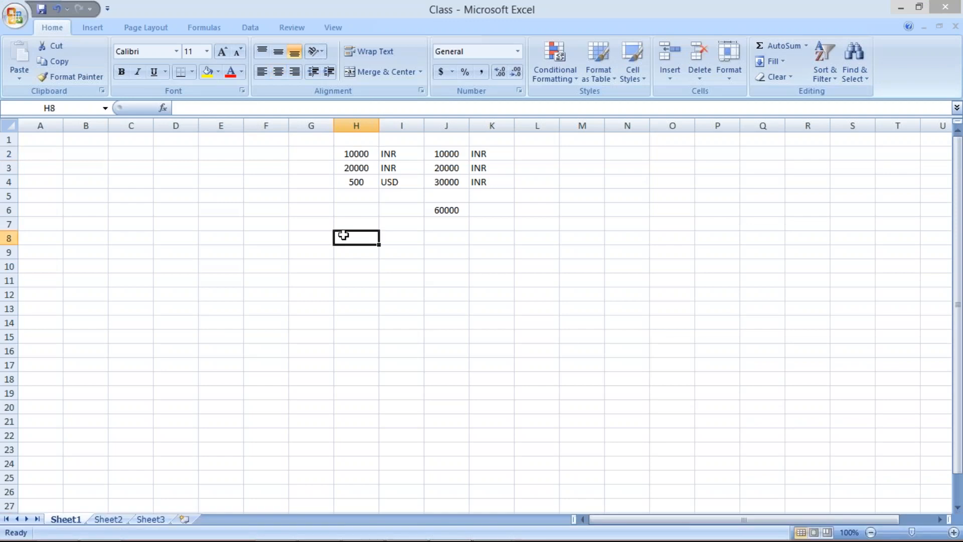
pyautogui.click(354, 224)
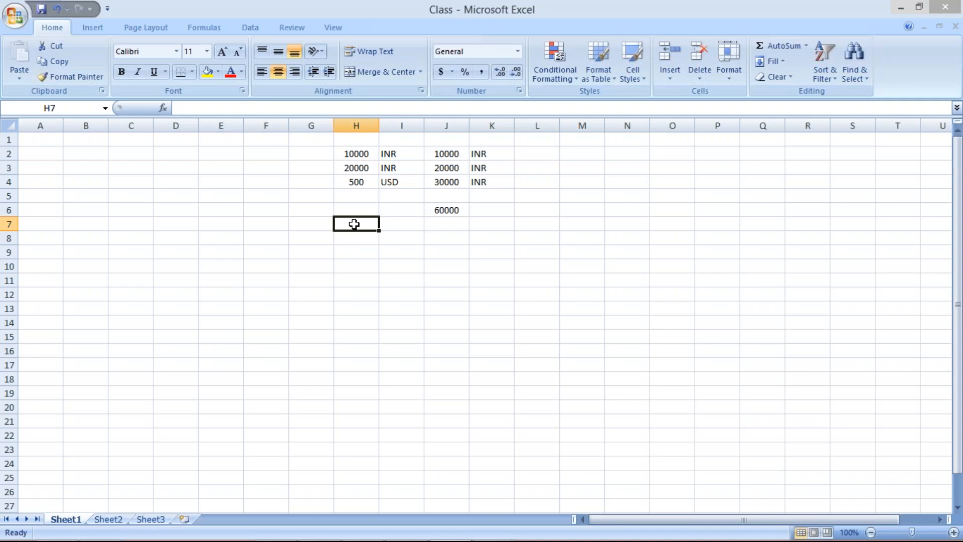
pyautogui.click(357, 181)
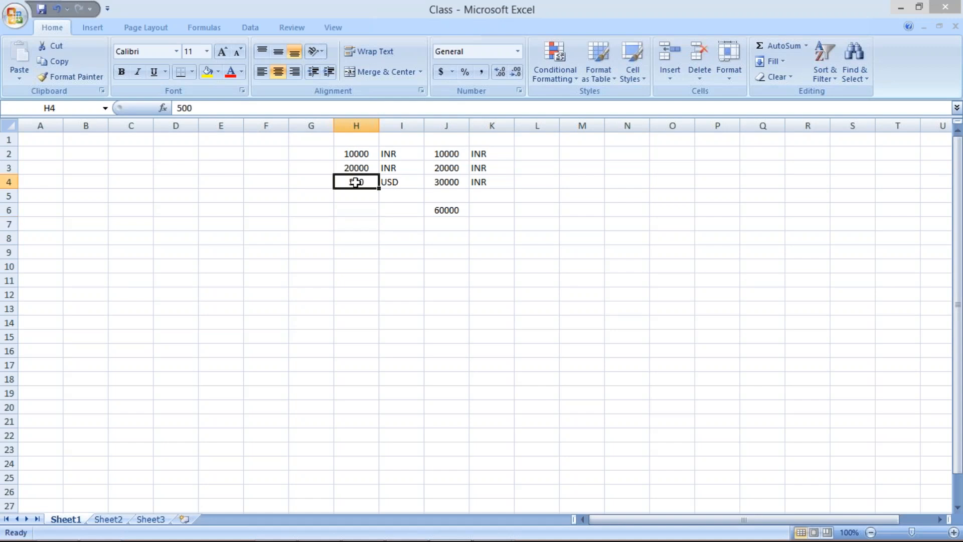
pyautogui.click(435, 187)
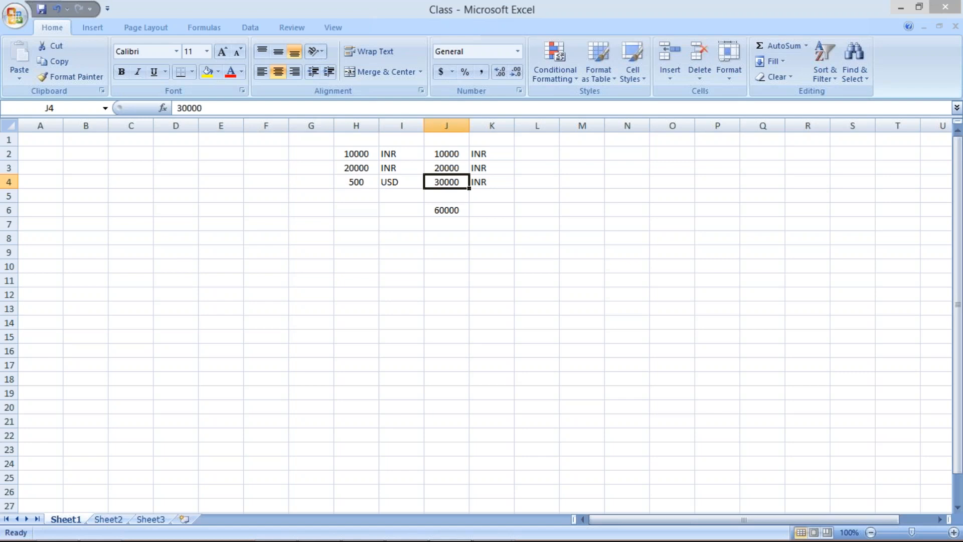
# Enter 1 USD in cell H8 below the currency amounts, with the currency code in capitals.
pyautogui.click(362, 239)
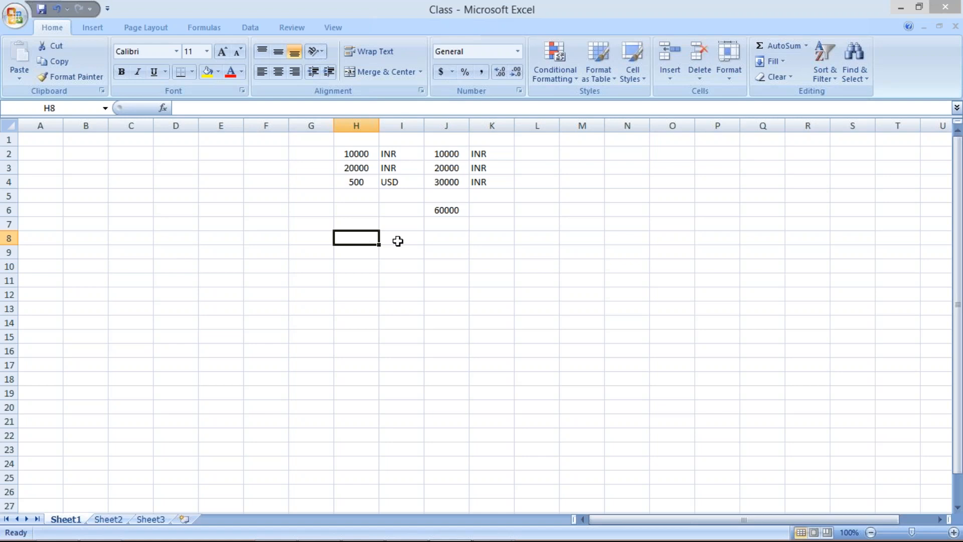
pyautogui.write('1 usd')
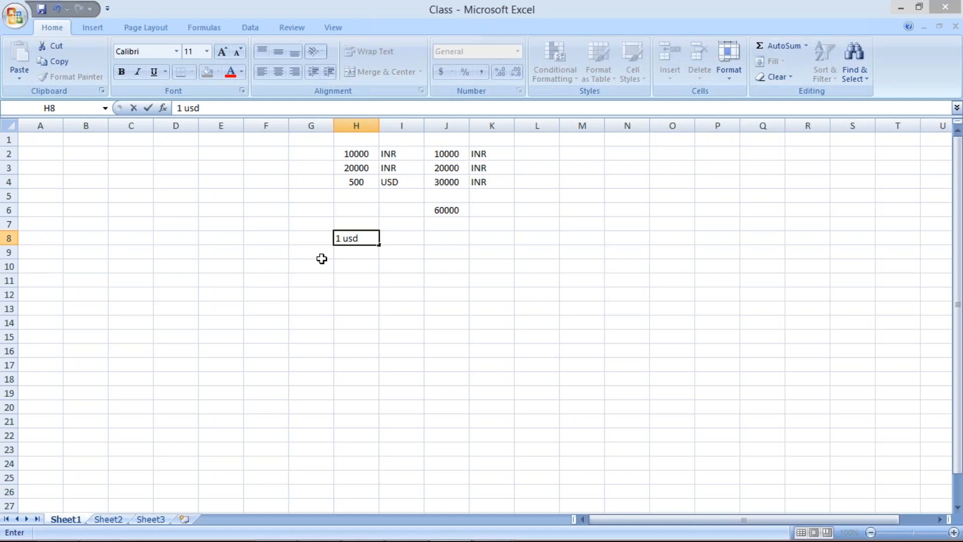
pyautogui.press('BackSpace')
pyautogui.press('BackSpace')
pyautogui.press('BackSpace')
pyautogui.press('BackSpace')
pyautogui.write('USD')
# Enter the equivalent 60 INR in cell I8 beside the 1 USD entry.
pyautogui.click(398, 239)
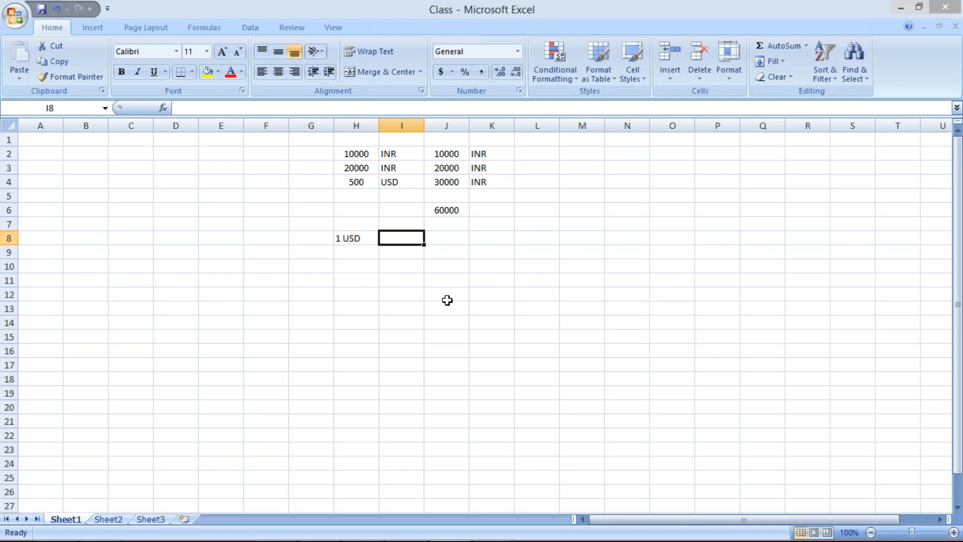
pyautogui.write('60')
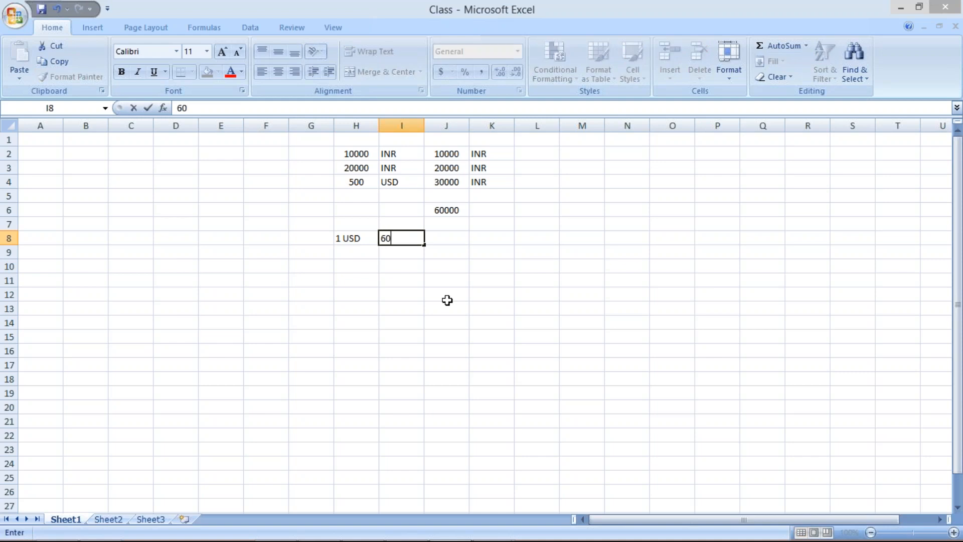
pyautogui.write(' INR')
pyautogui.press('Return')
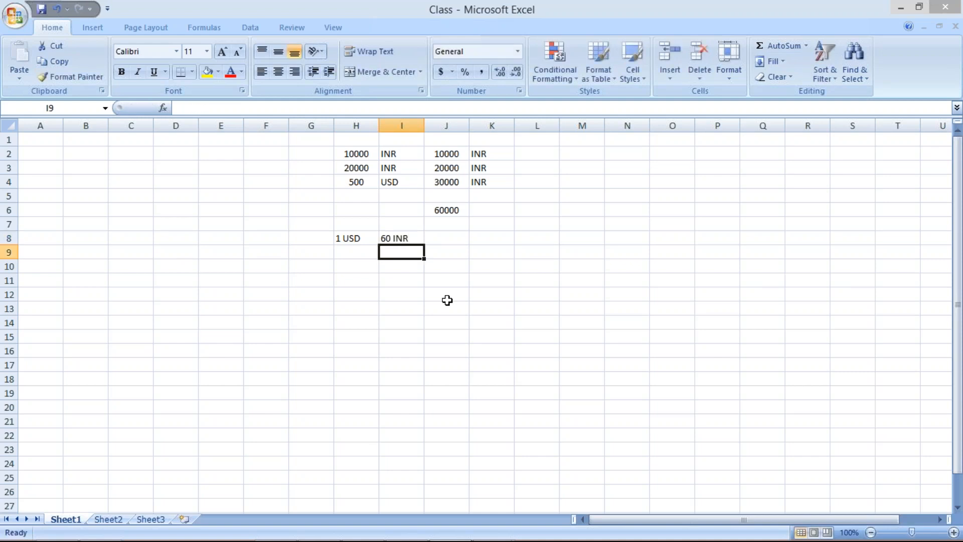
pyautogui.click(402, 237)
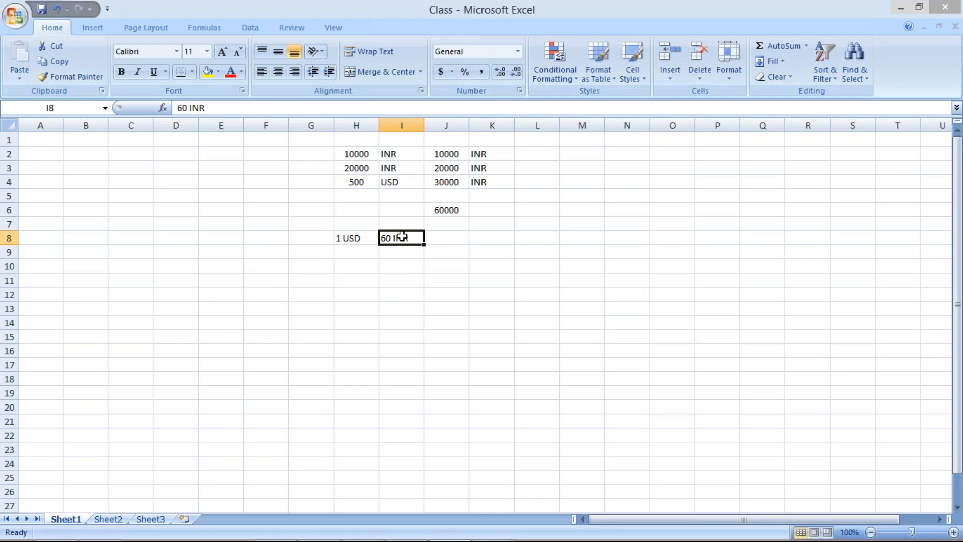
pyautogui.click(354, 236)
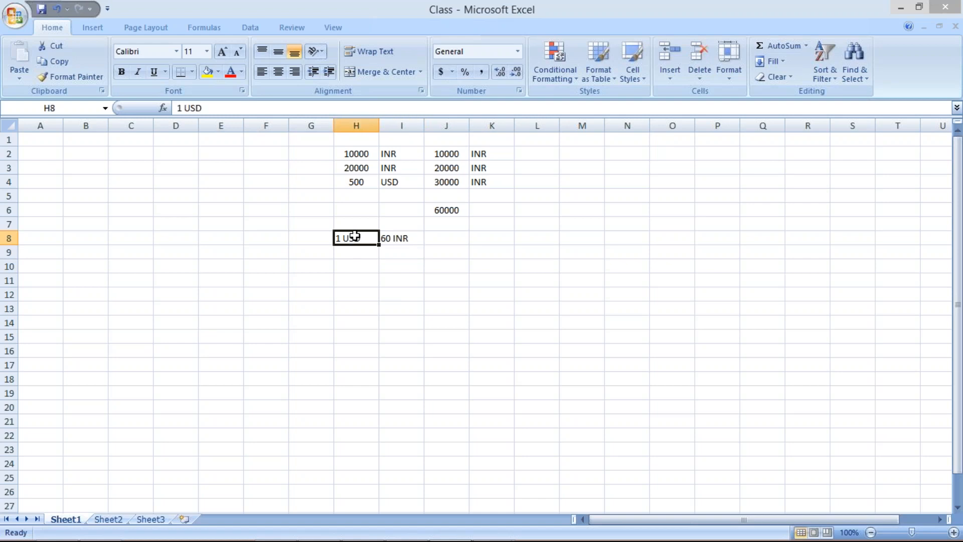
pyautogui.click(396, 236)
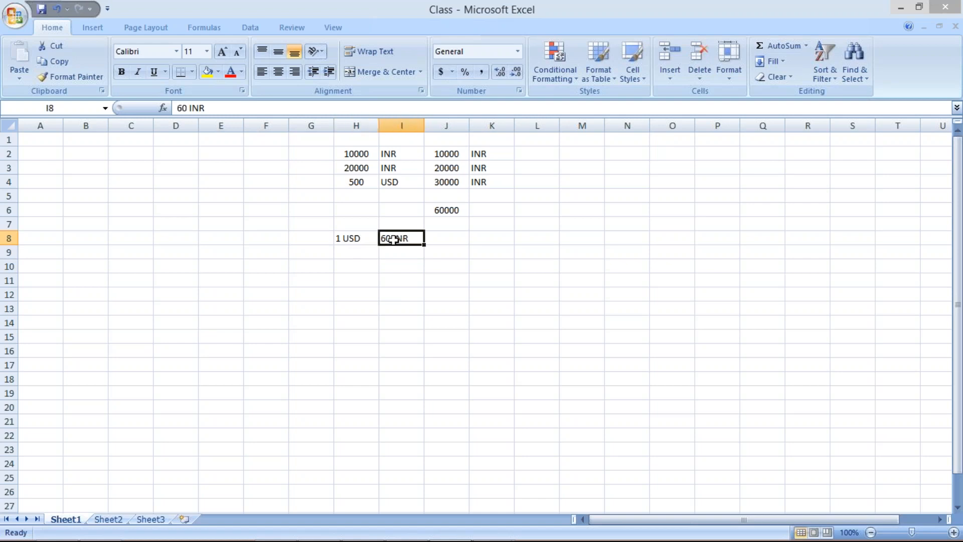
# Add the bold headings YOU in H7 and BANK in I7 above the exchange rate entries.
pyautogui.click(355, 222)
pyautogui.write('YOU')
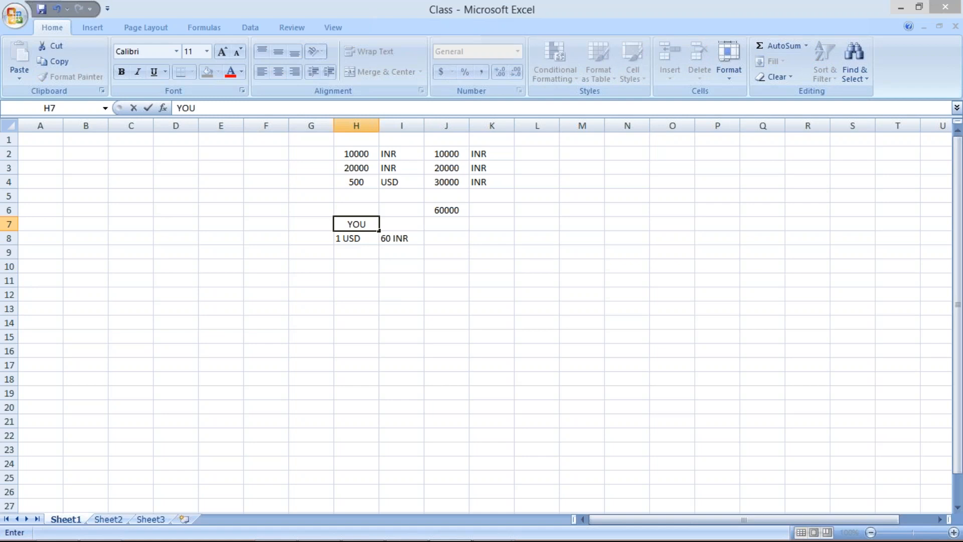
pyautogui.click(400, 221)
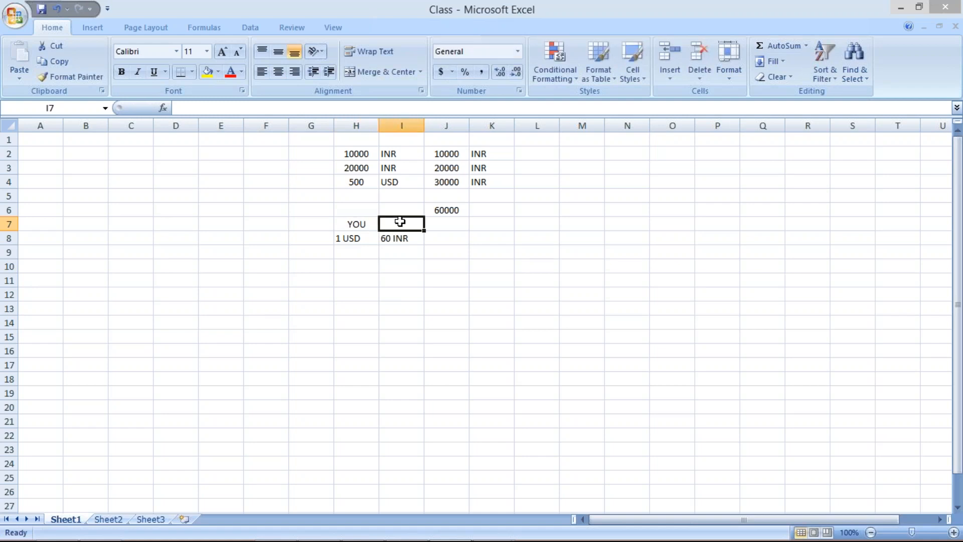
pyautogui.write('BA')
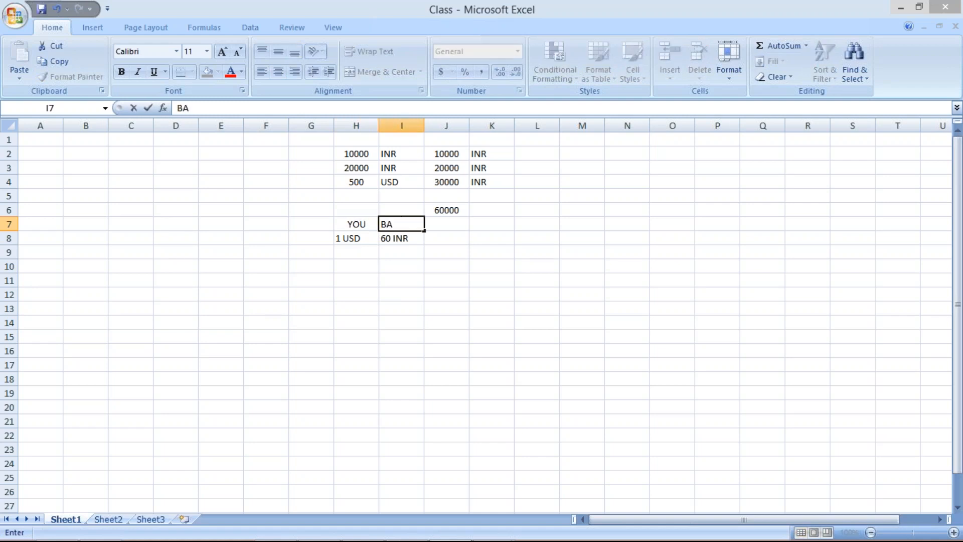
pyautogui.write('NK')
pyautogui.press('Return')
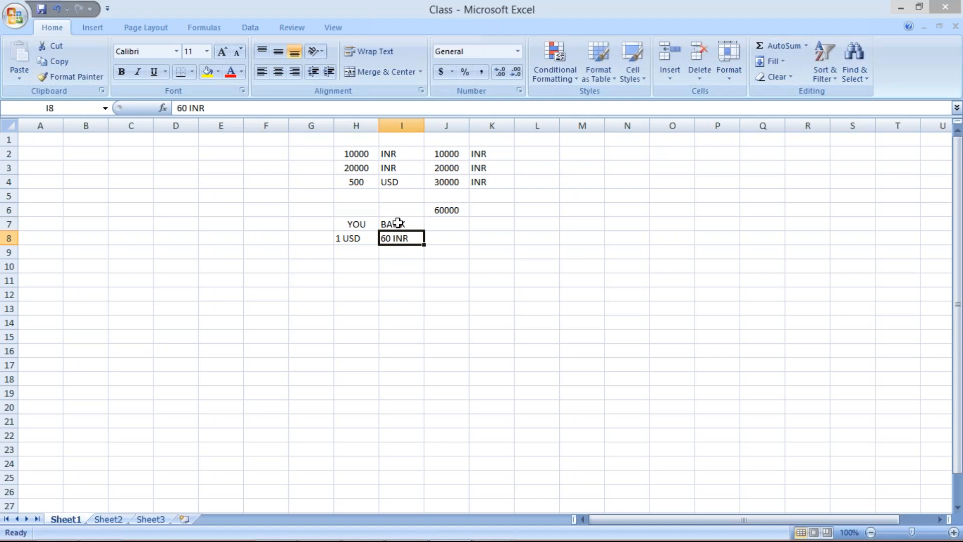
pyautogui.moveTo(348, 221); pyautogui.dragTo(398, 219)
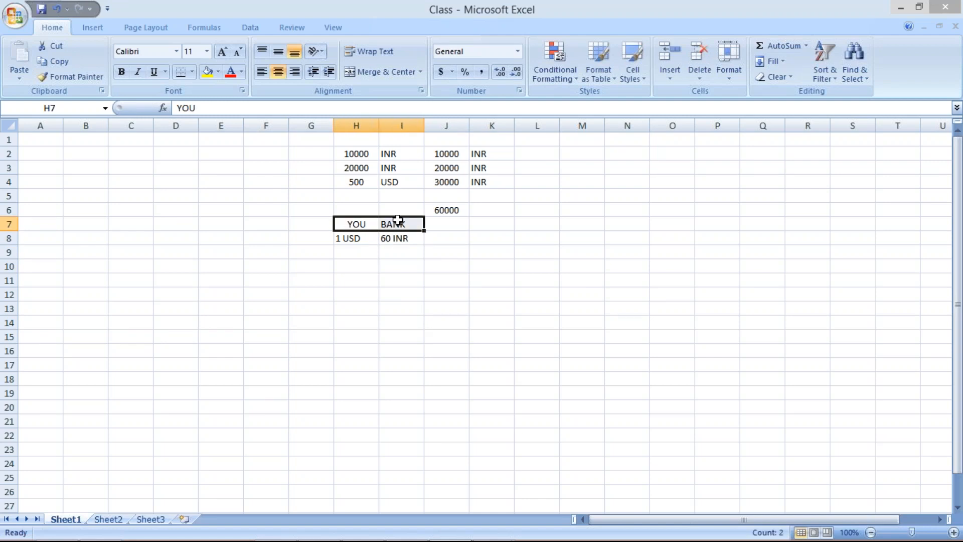
pyautogui.hotkey('ctrl', 'b')
# Centre the contents of the range H6:I18 horizontally.
pyautogui.click(347, 208)
pyautogui.moveTo(347, 208); pyautogui.dragTo(404, 379)
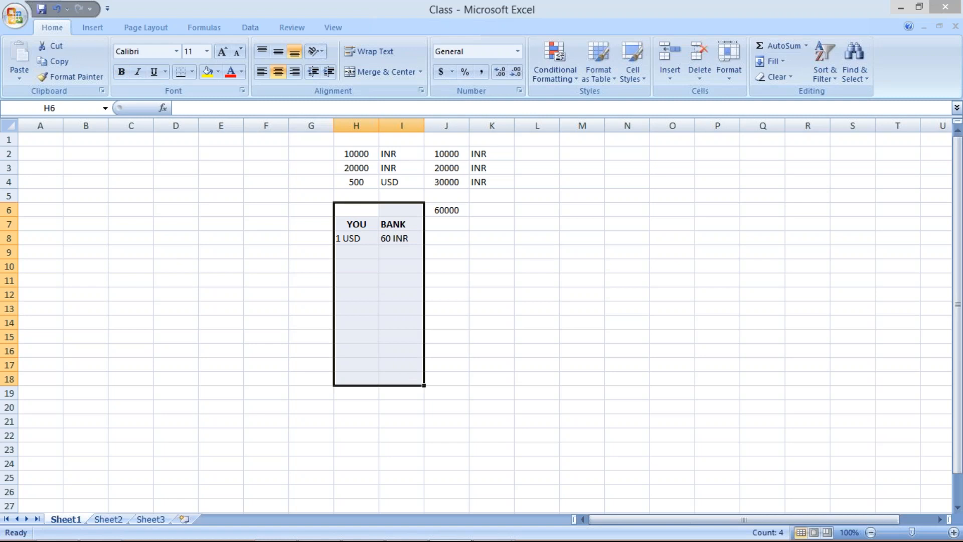
pyautogui.click(276, 71)
pyautogui.click(276, 71)
pyautogui.click(446, 365)
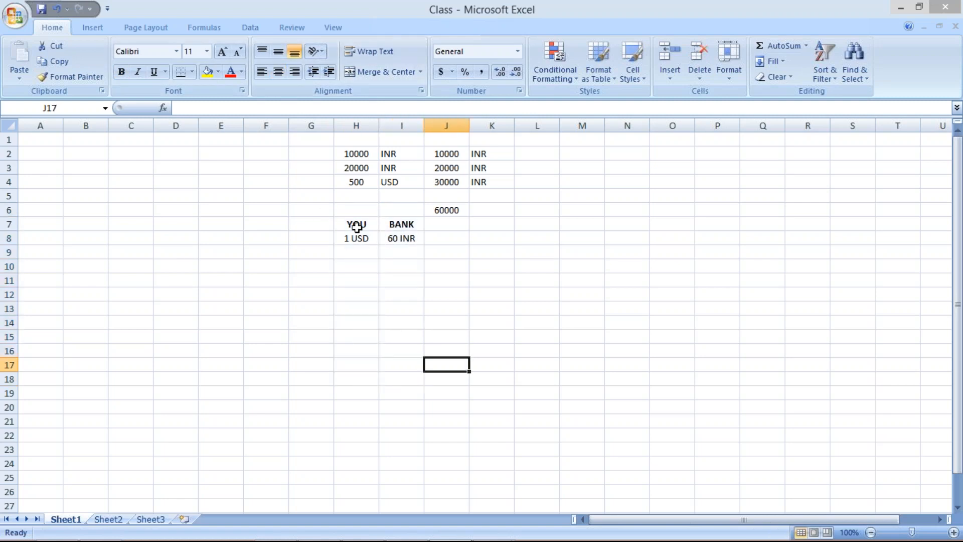
# Apply a bottom border to the YOU and BANK heading cells H7:I7.
pyautogui.moveTo(348, 224); pyautogui.dragTo(394, 219)
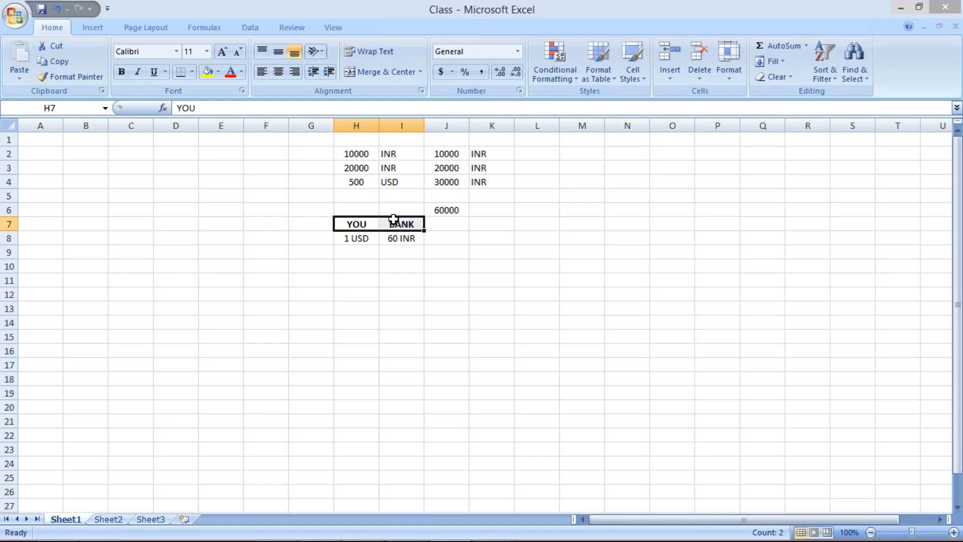
pyautogui.click(181, 72)
pyautogui.click(356, 280)
pyautogui.click(357, 241)
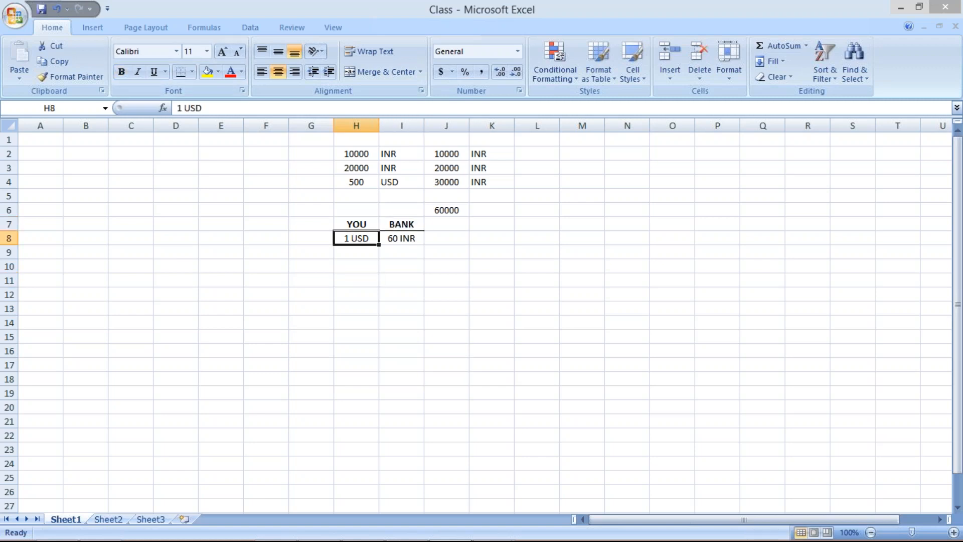
pyautogui.click(403, 238)
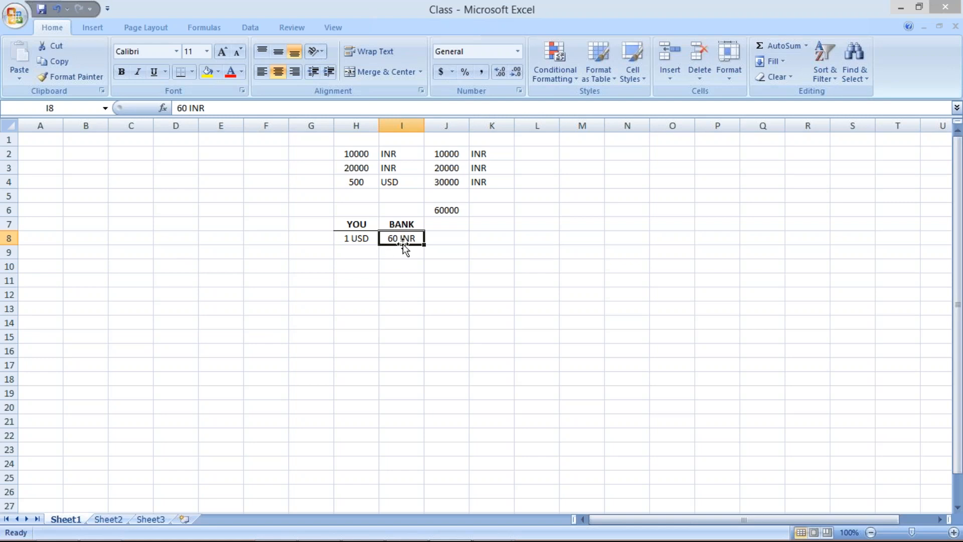
pyautogui.click(352, 241)
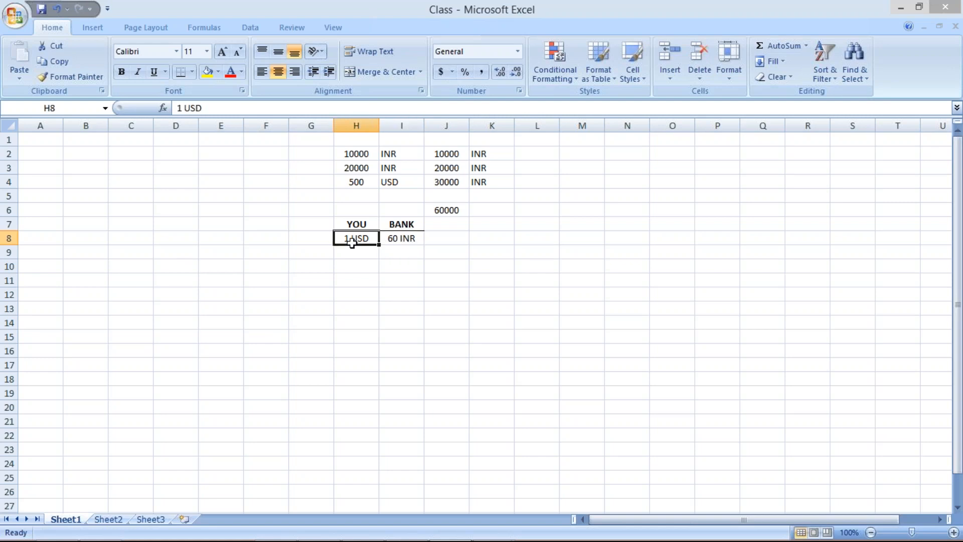
pyautogui.click(403, 240)
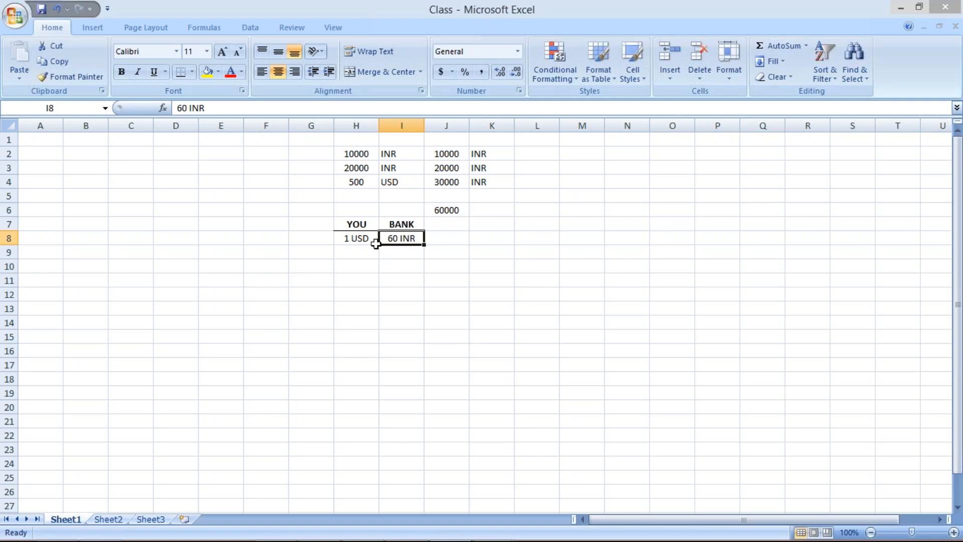
# Label the 60 INR rate as B. B. R. in cell J8.
pyautogui.click(445, 240)
pyautogui.write('B. B. R.')
pyautogui.press('Return')
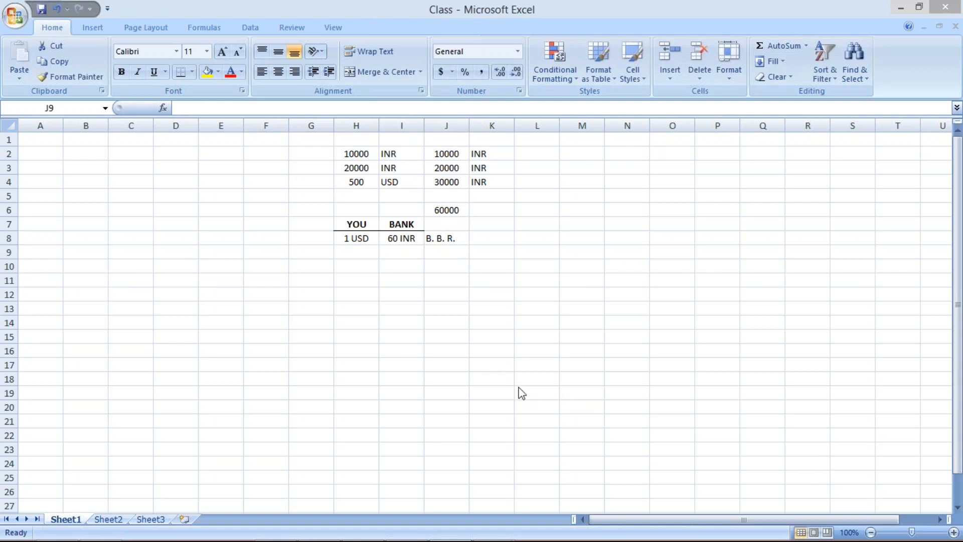
pyautogui.click(440, 317)
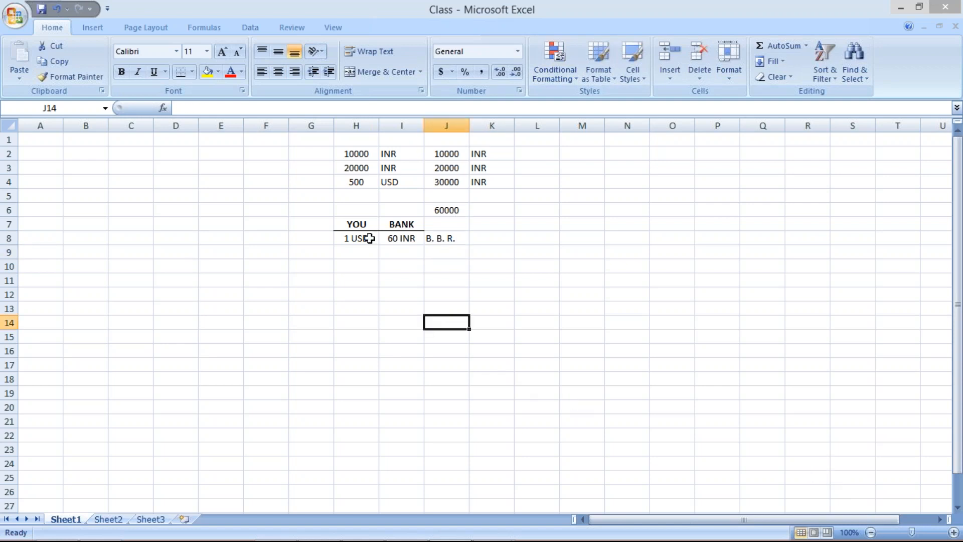
pyautogui.click(443, 243)
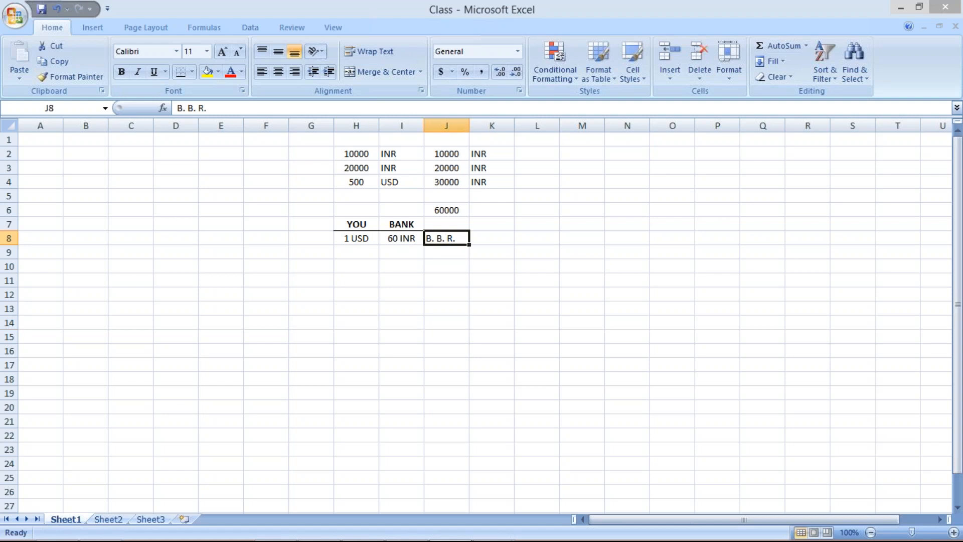
pyautogui.click(409, 240)
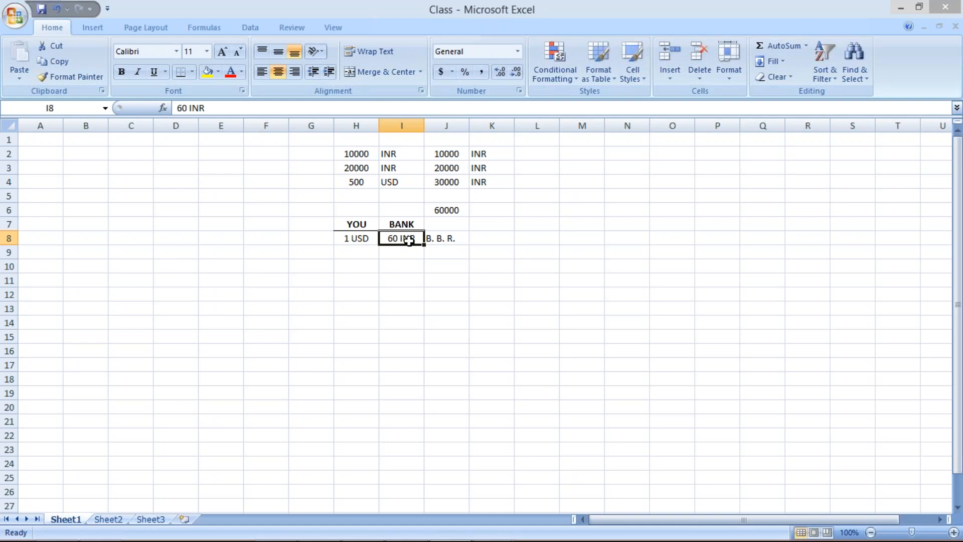
pyautogui.press('Down')
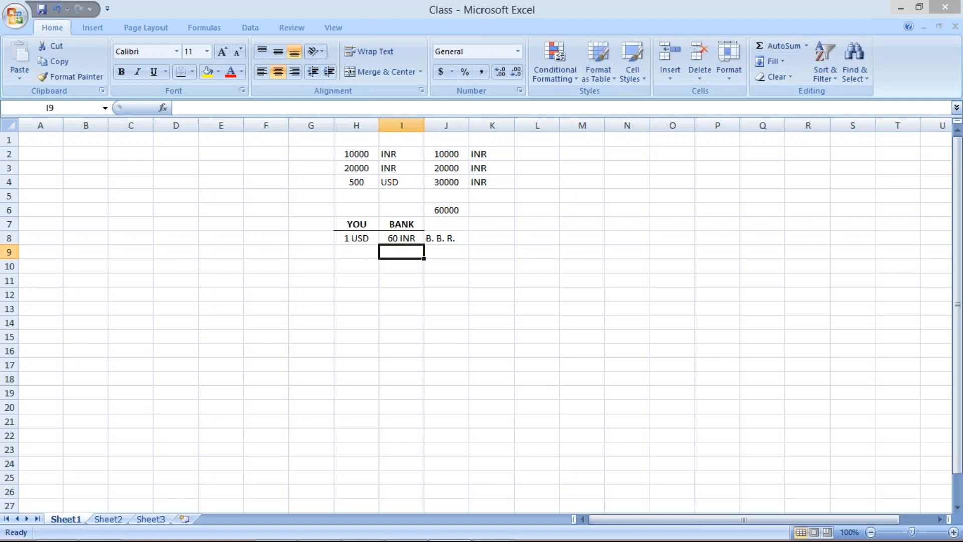
pyautogui.click(361, 239)
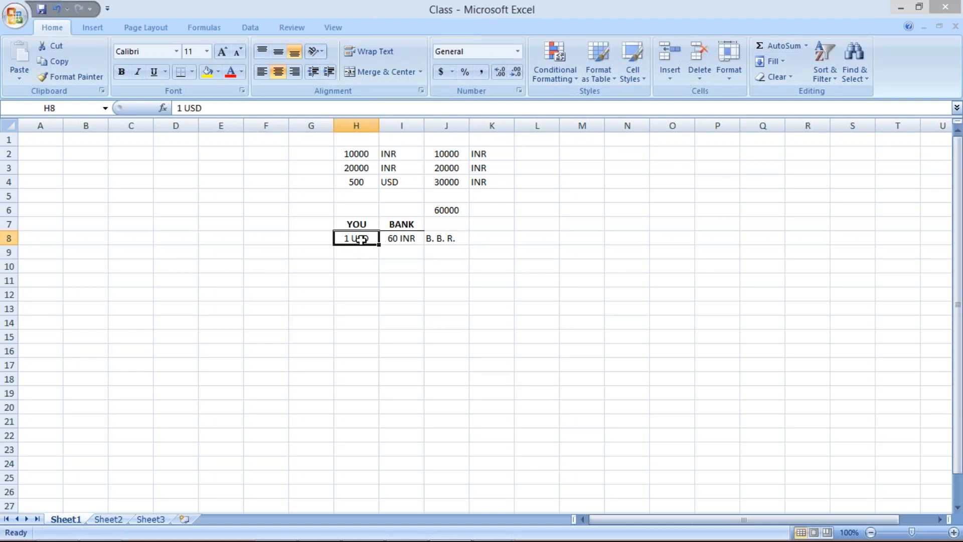
pyautogui.click(400, 240)
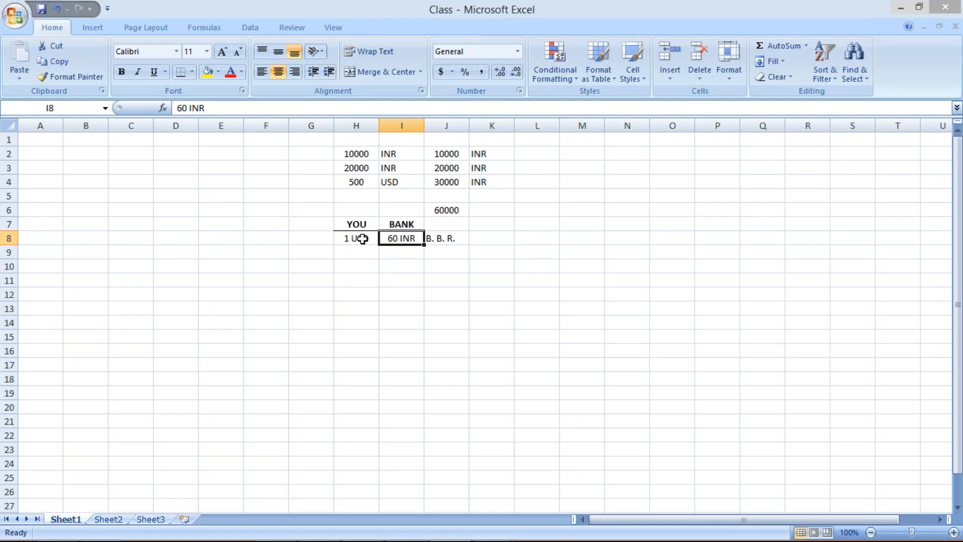
pyautogui.click(398, 252)
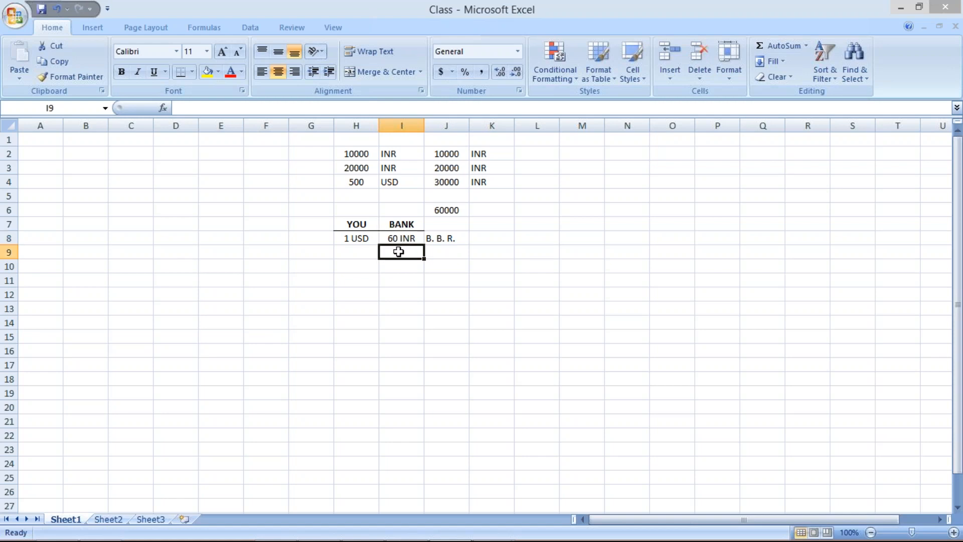
# Add a second exchange rate row with 1 USD in H9 and 64 INR in I9.
pyautogui.click(360, 255)
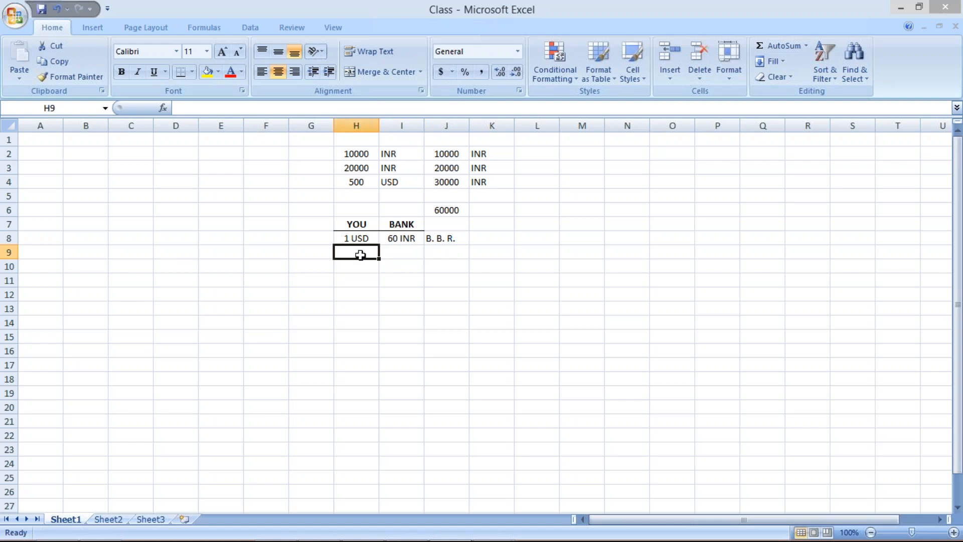
pyautogui.write('1 USD')
pyautogui.click(416, 252)
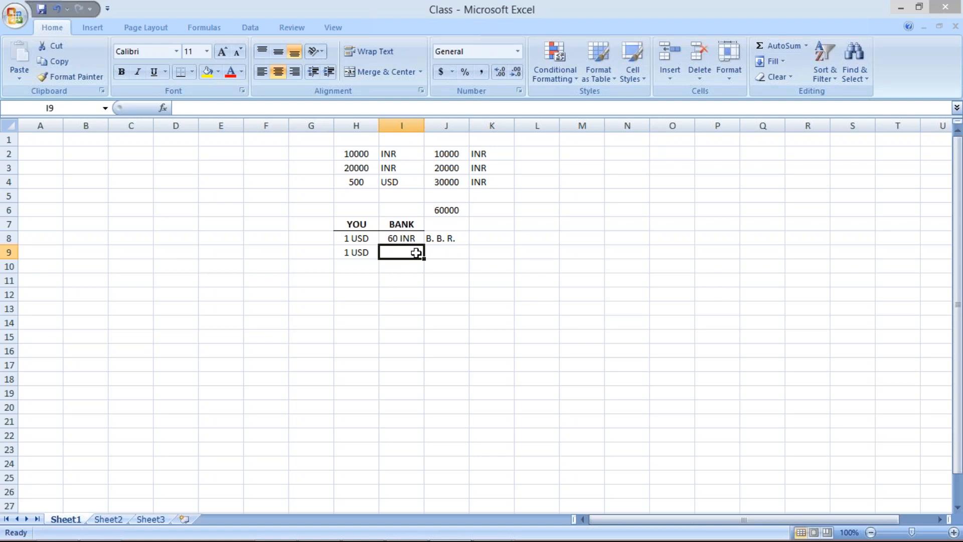
pyautogui.write('64')
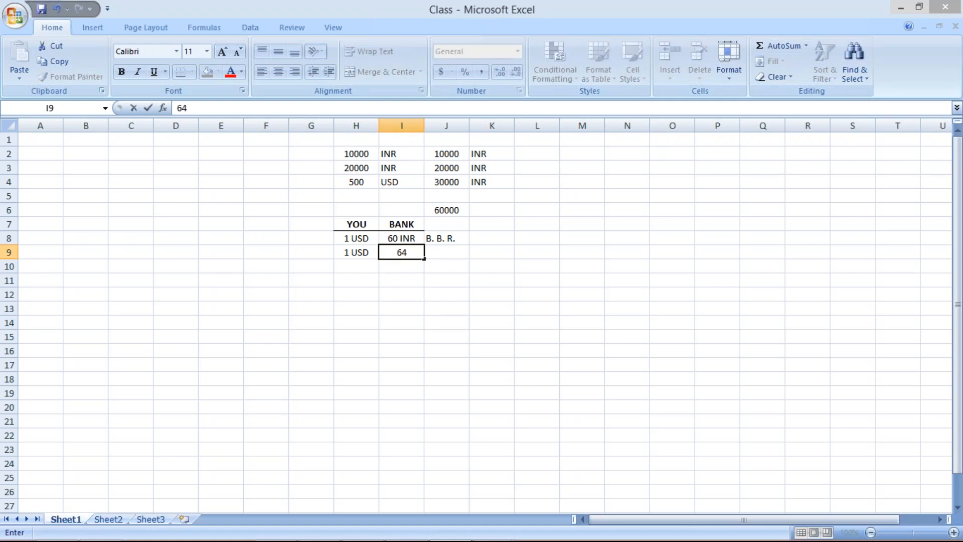
pyautogui.write(' INR')
pyautogui.press('Return')
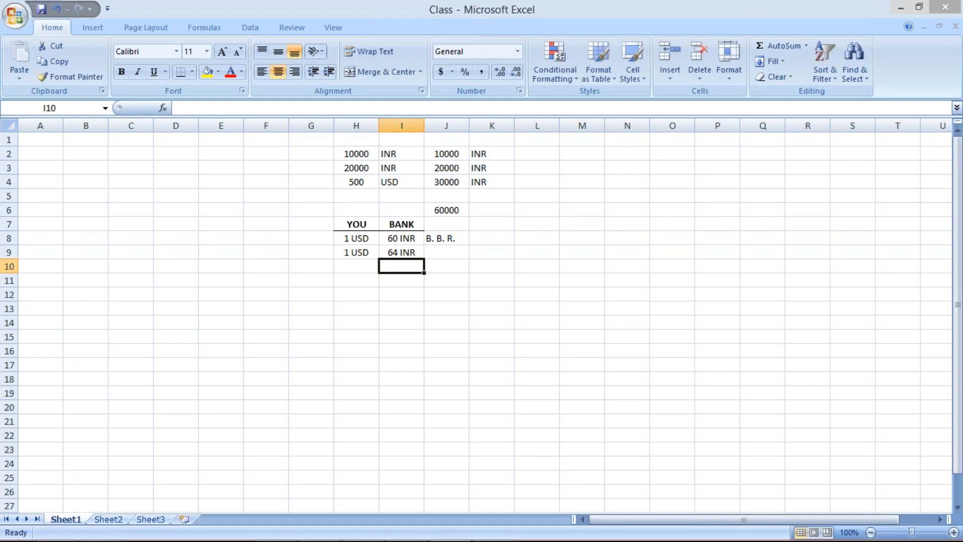
pyautogui.click(409, 240)
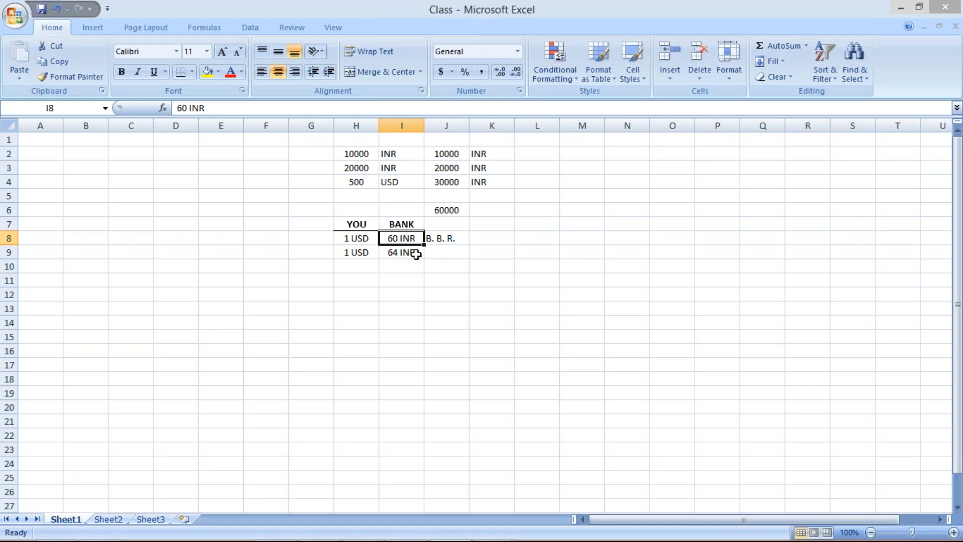
pyautogui.click(416, 254)
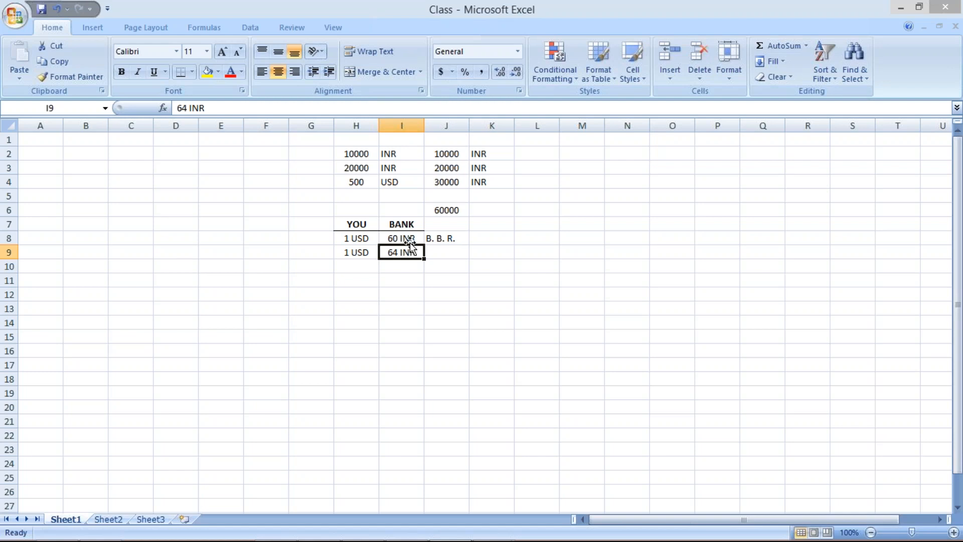
pyautogui.click(409, 240)
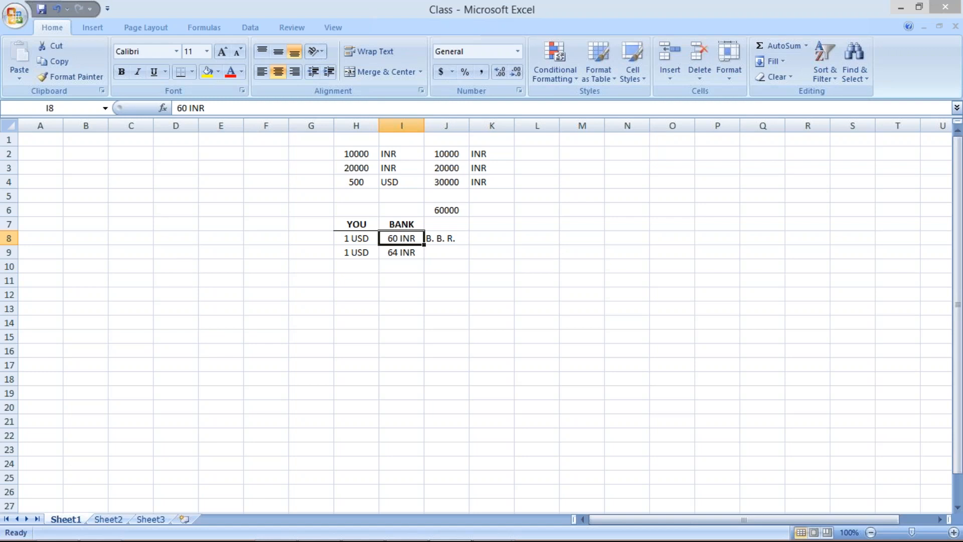
pyautogui.click(409, 254)
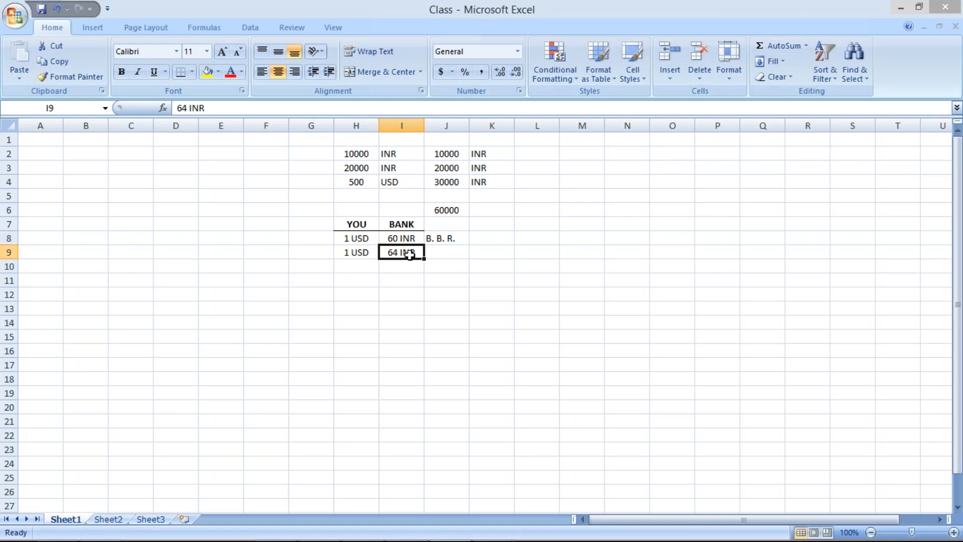
# Label the 64 INR rate as B. S. R. in cell J9.
pyautogui.click(447, 252)
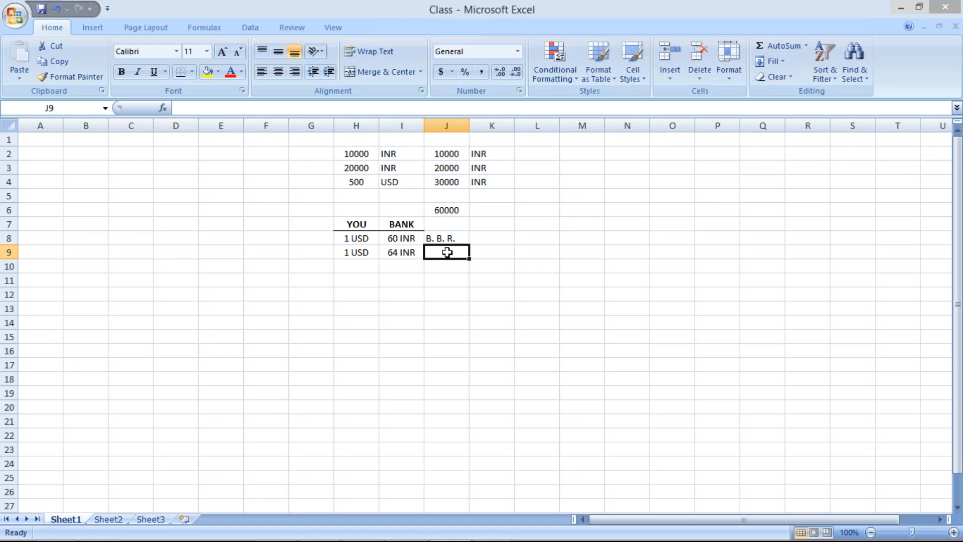
pyautogui.write('B. S')
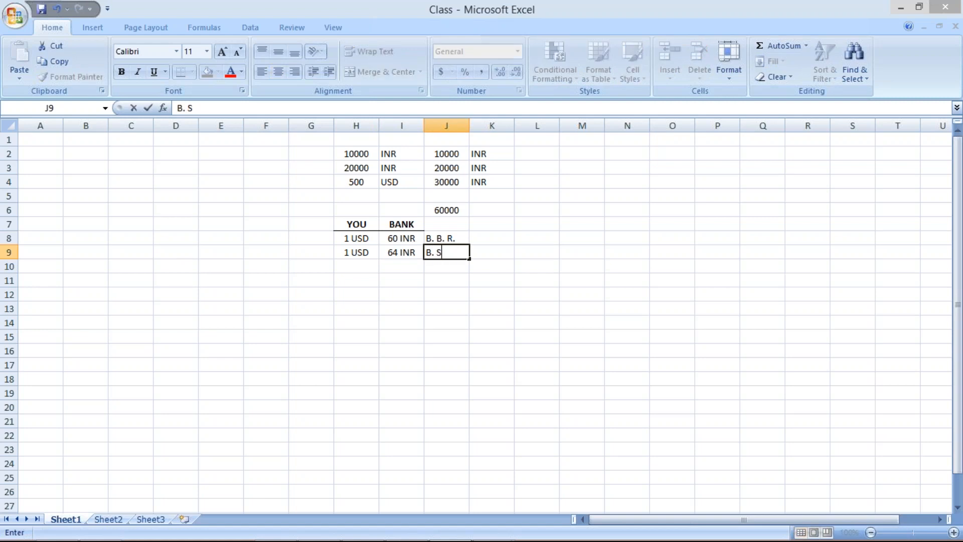
pyautogui.write('. R.')
pyautogui.press('Return')
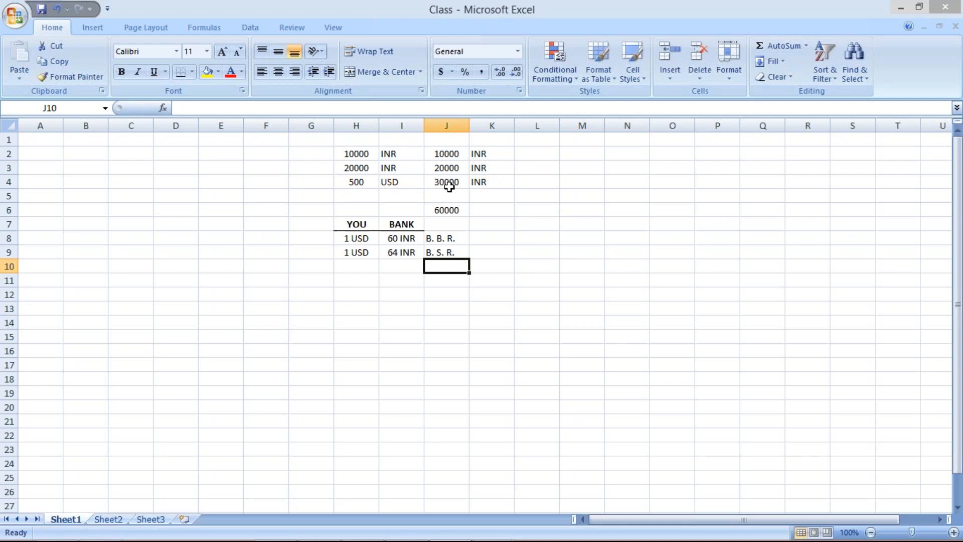
pyautogui.click(357, 178)
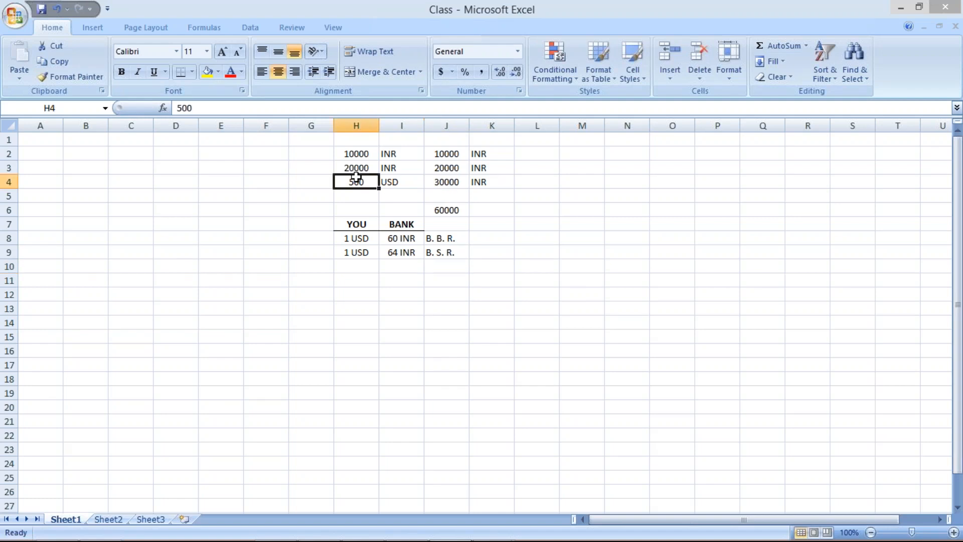
pyautogui.click(402, 179)
pyautogui.click(455, 182)
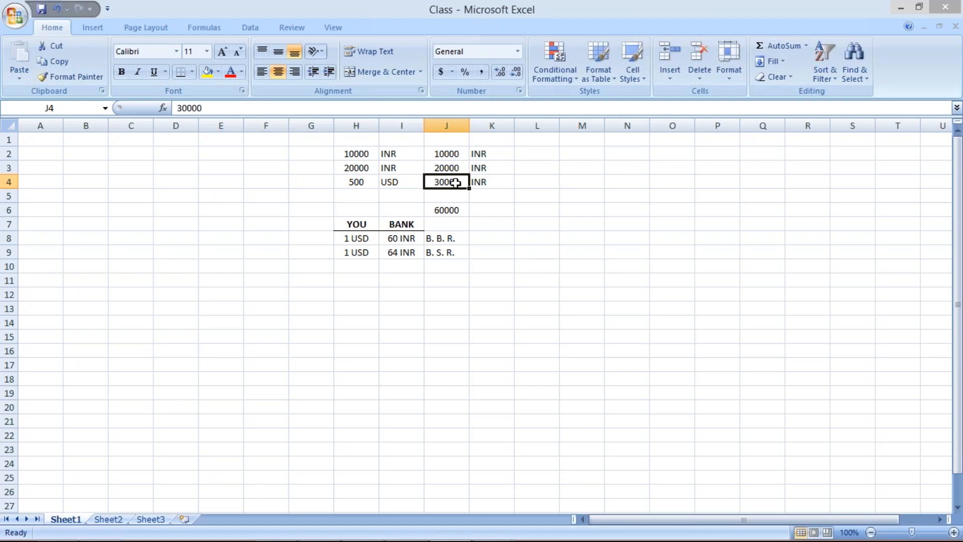
pyautogui.click(391, 239)
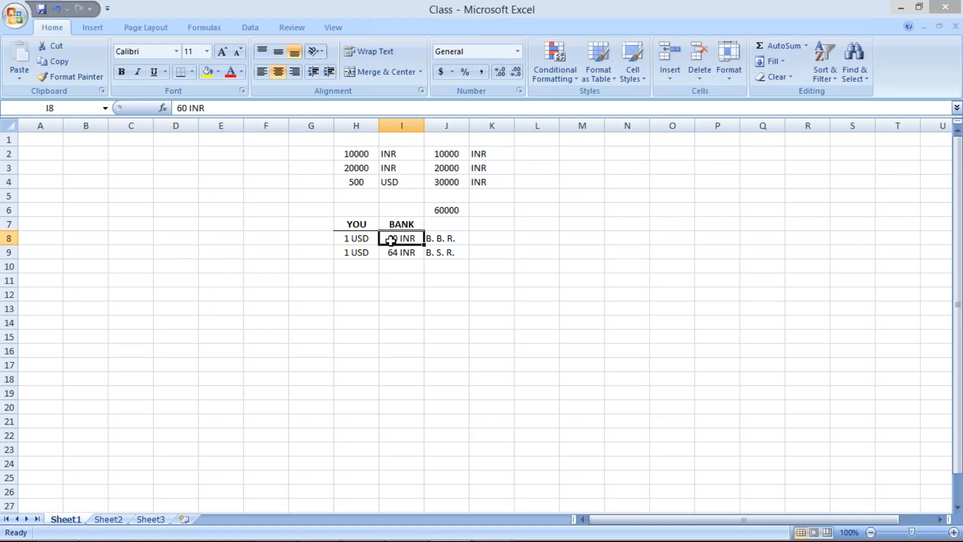
pyautogui.press('Down')
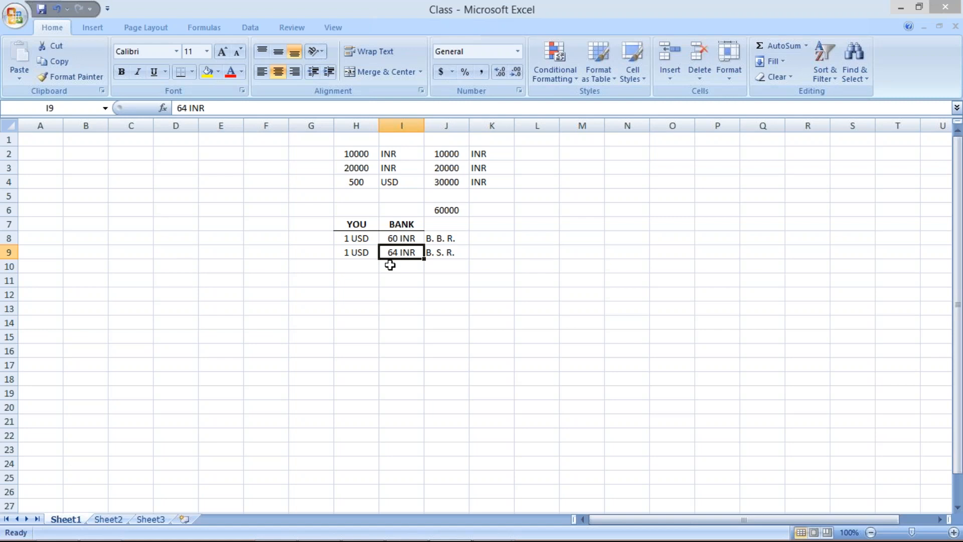
# Add a third exchange rate row with 1 USD in H10, 62 INR in I10 and the label AVE. in J10.
pyautogui.click(355, 270)
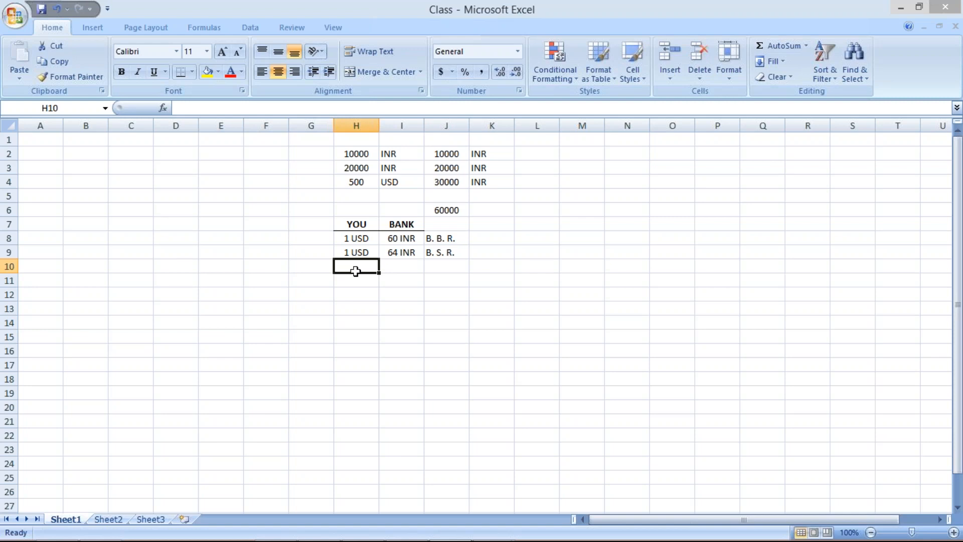
pyautogui.hotkey('ctrl', 'd')
pyautogui.click(402, 239)
pyautogui.click(402, 252)
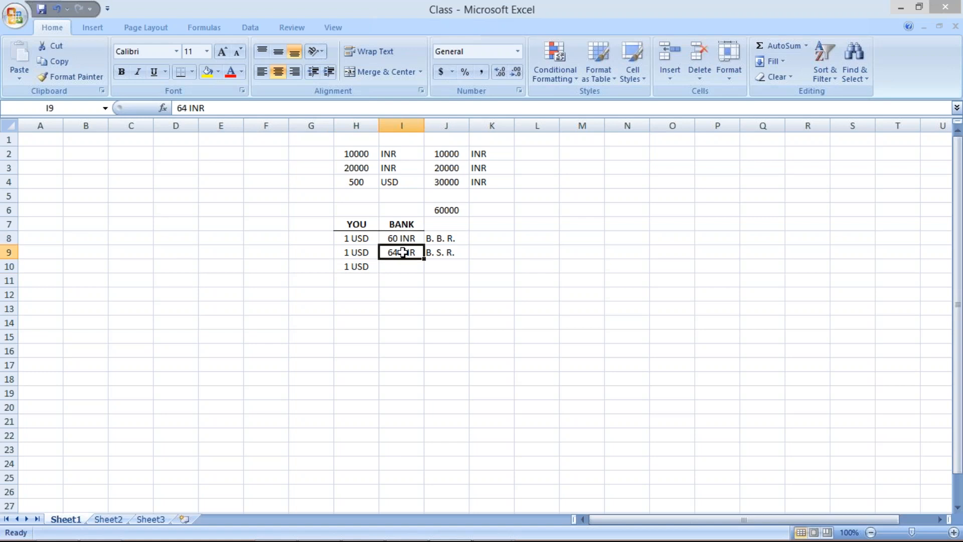
pyautogui.click(405, 268)
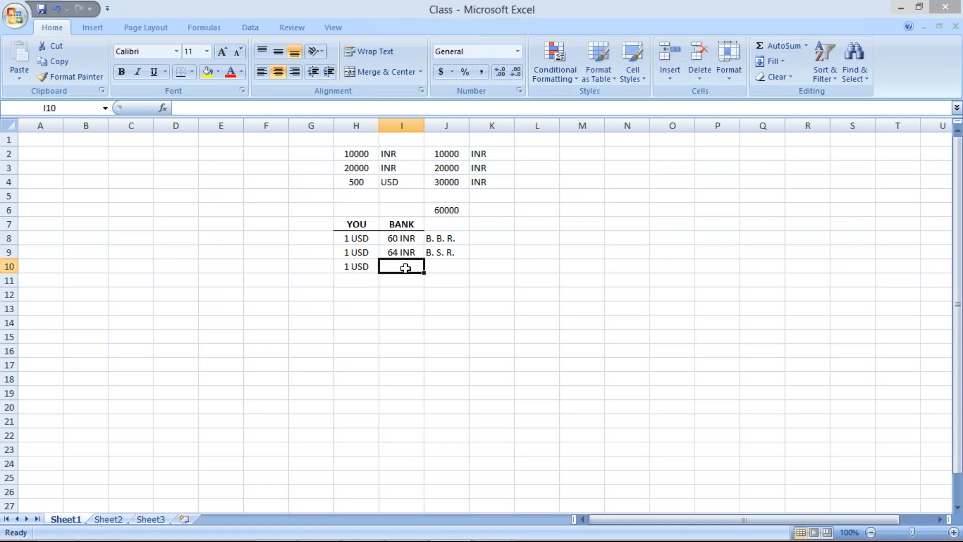
pyautogui.write('62 INR')
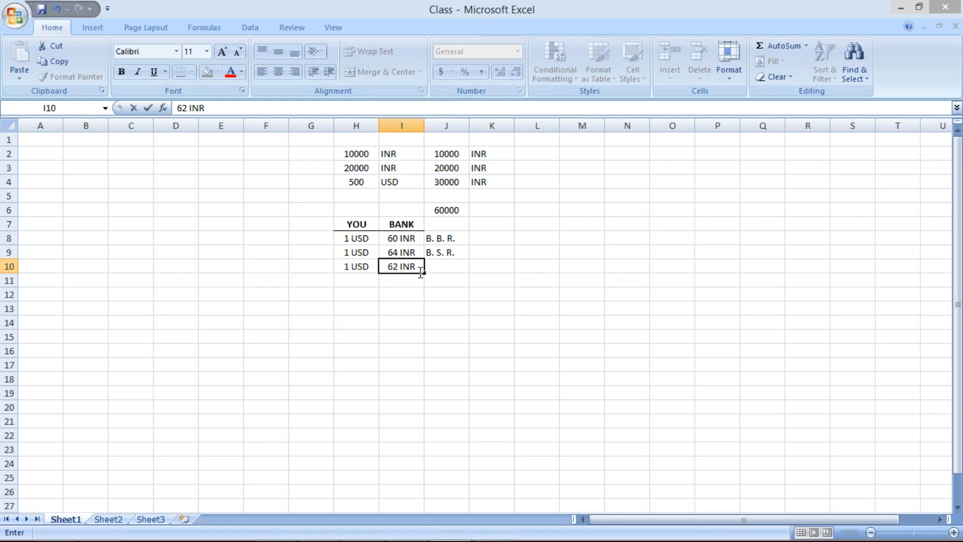
pyautogui.click(453, 268)
pyautogui.write('A')
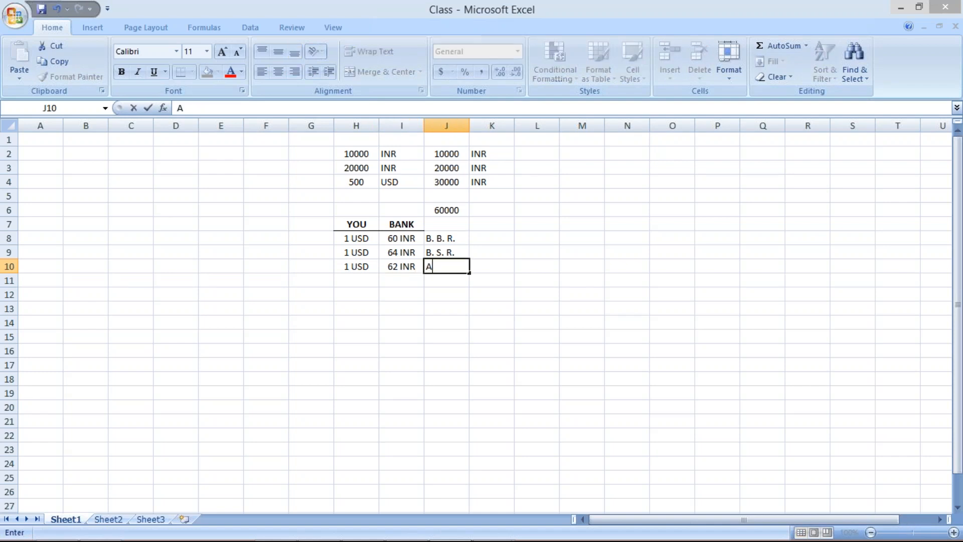
pyautogui.write('VE.')
pyautogui.press('Return')
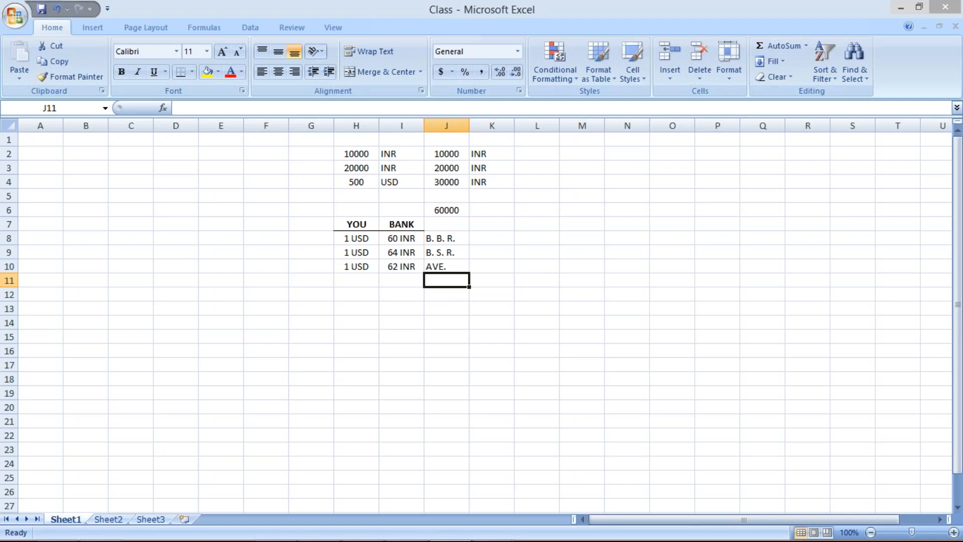
pyautogui.click(326, 334)
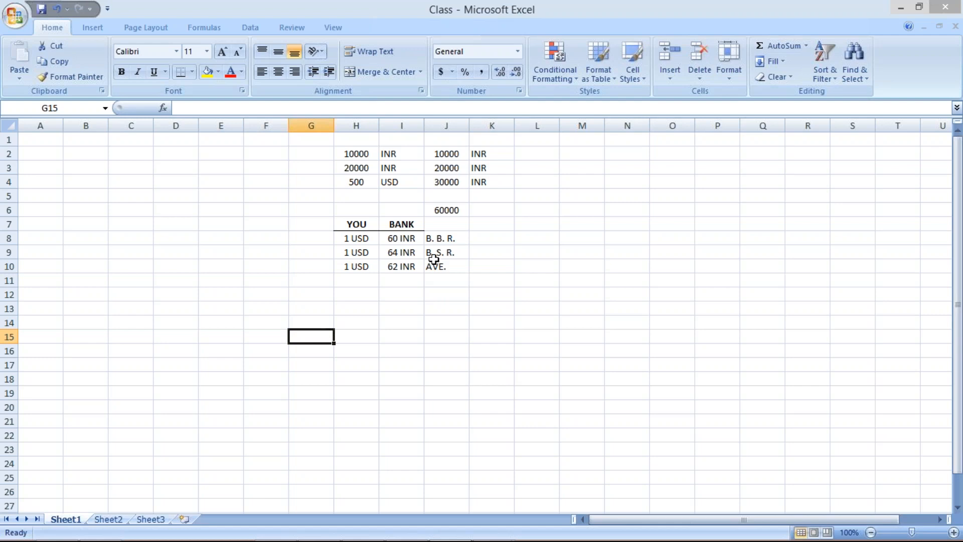
pyautogui.moveTo(362, 261); pyautogui.dragTo(430, 262)
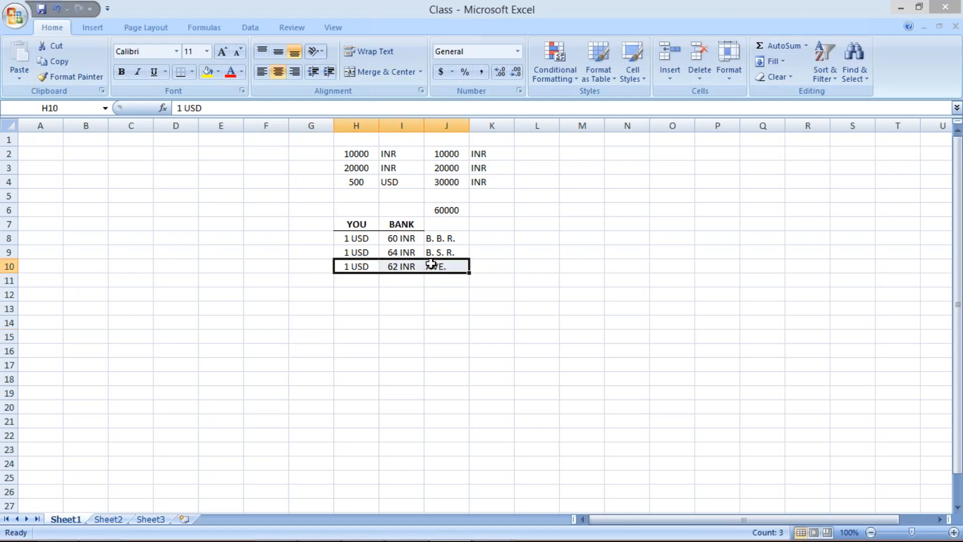
pyautogui.click(404, 238)
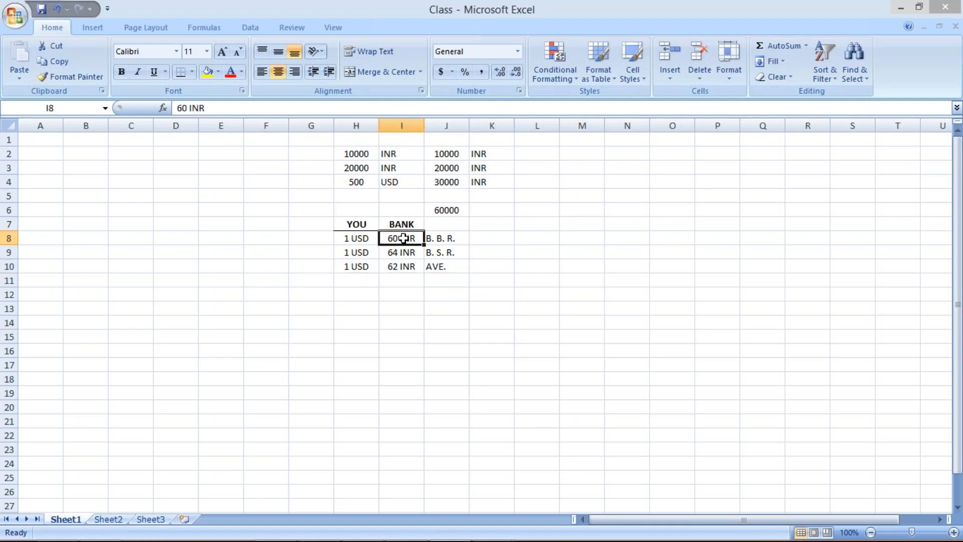
pyautogui.click(402, 255)
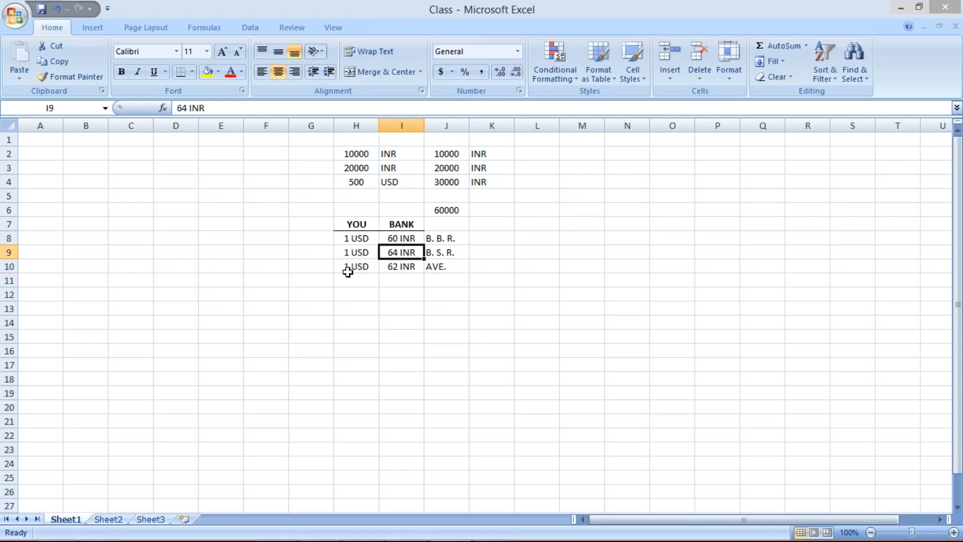
pyautogui.moveTo(348, 264); pyautogui.dragTo(454, 264)
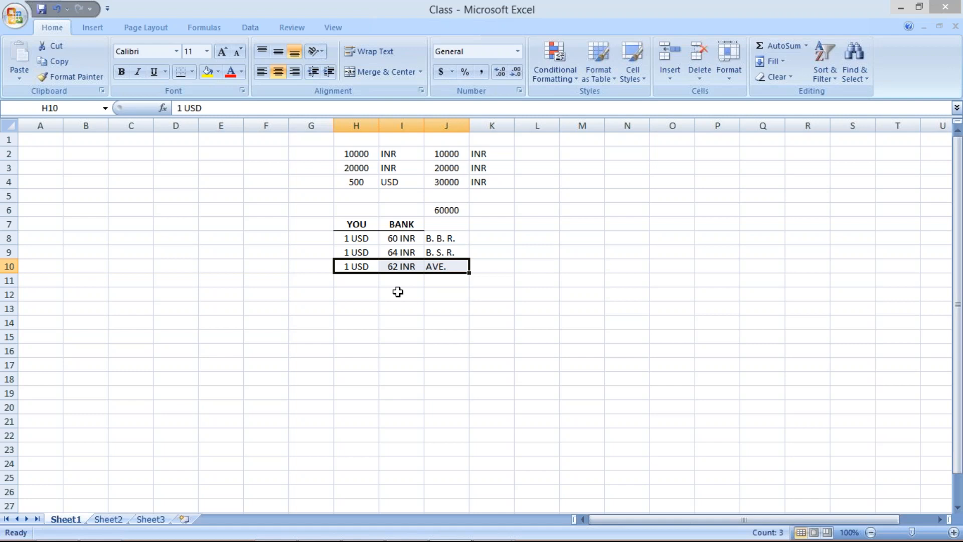
pyautogui.click(356, 183)
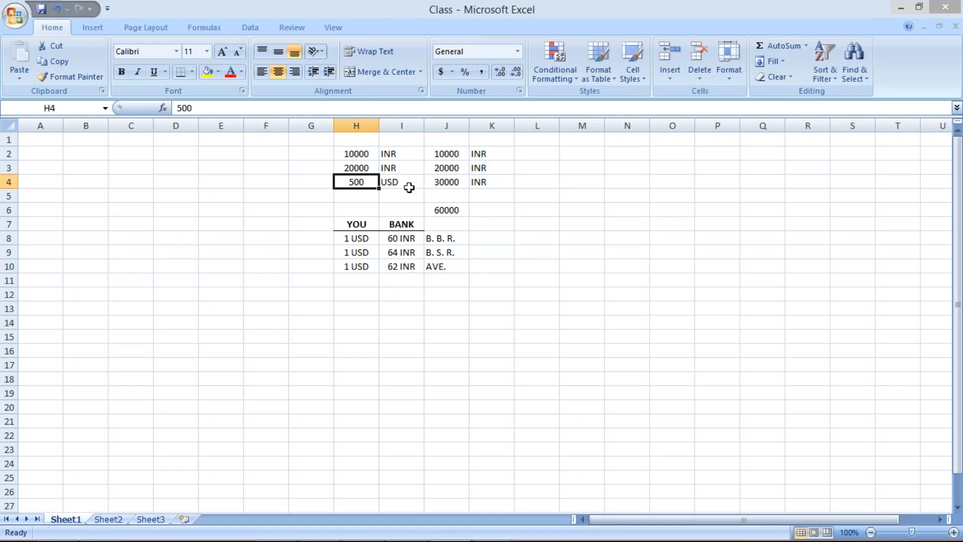
pyautogui.click(448, 184)
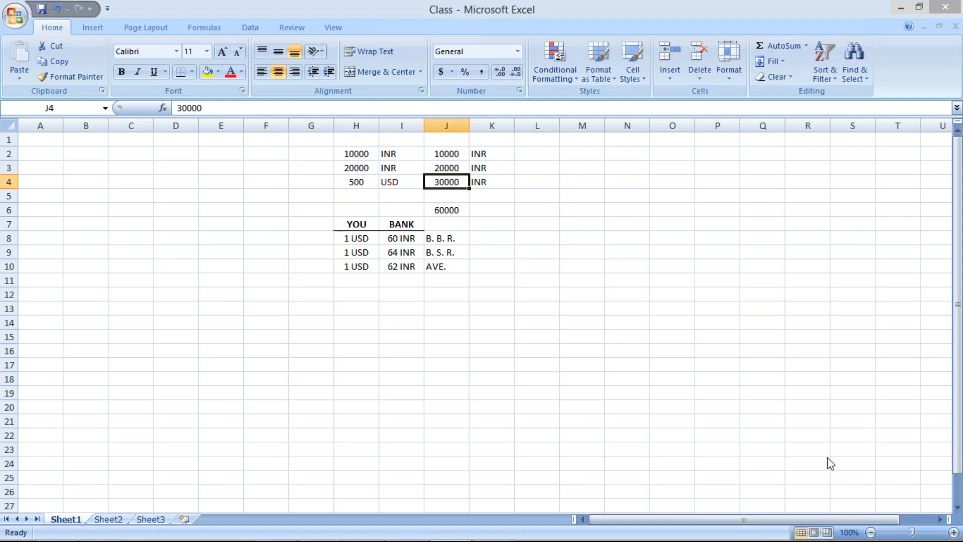
# Switch to the PowerPoint presentation 7_Foreign currency and show slide 2 with the path and transaction codes for the foreign currency settings.
pyautogui.hotkey('alt', 'Tab')
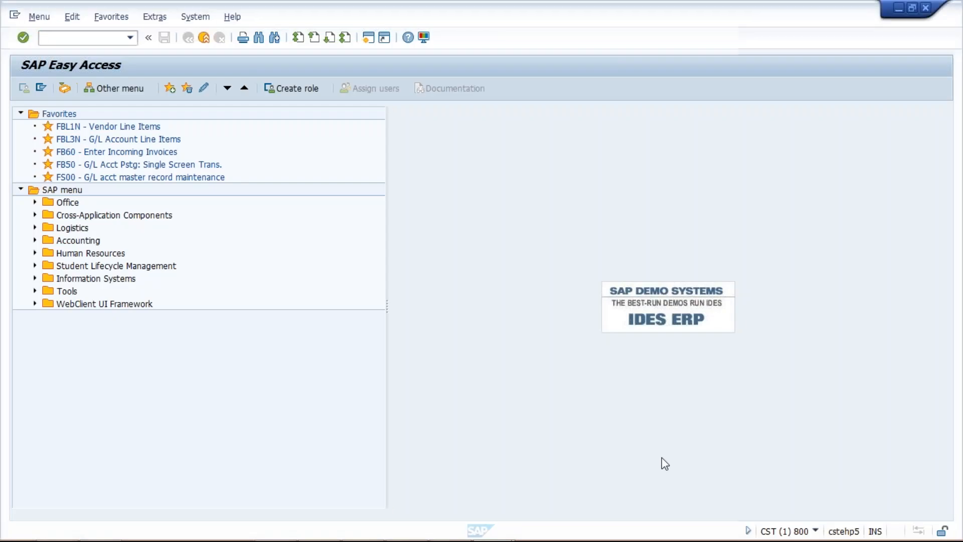
pyautogui.click(406, 527)
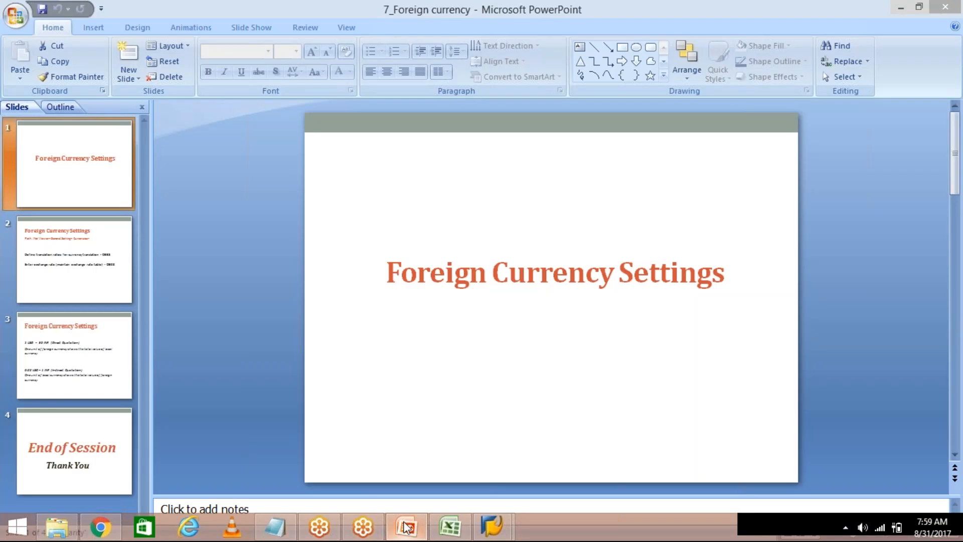
pyautogui.click(106, 282)
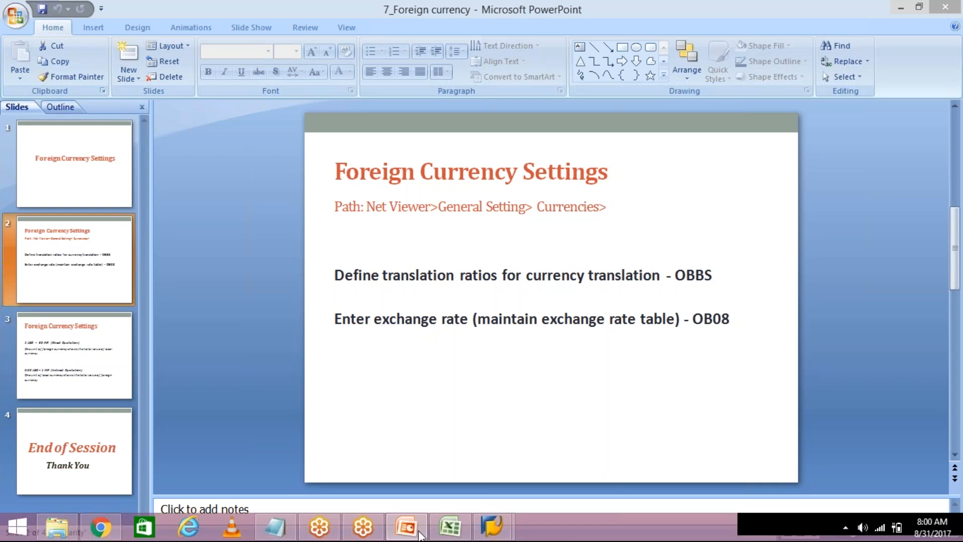
# Switch to the SAP Easy Access window, run transaction OBBS and accept the warning about changing translation factors.
pyautogui.moveTo(491, 529)
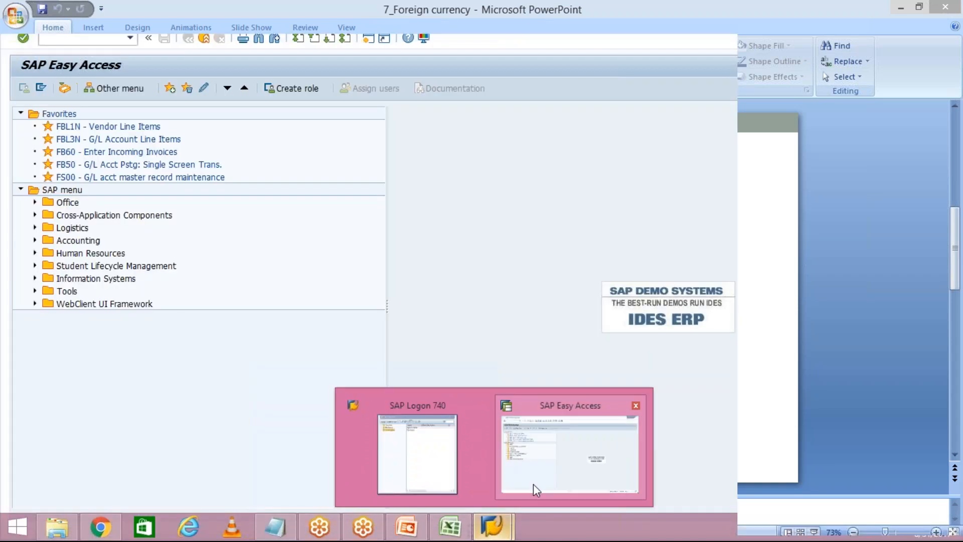
pyautogui.click(533, 486)
pyautogui.click(73, 39)
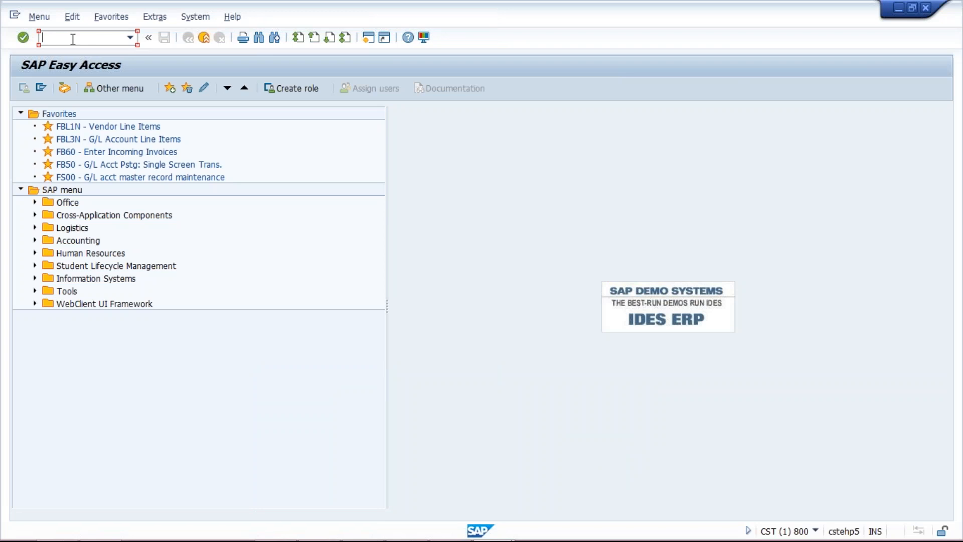
pyautogui.write('obbs')
pyautogui.press('BackSpace')
pyautogui.press('BackSpace')
pyautogui.press('BackSpace')
pyautogui.press('BackSpace')
pyautogui.write('OBBS')
pyautogui.press('Return')
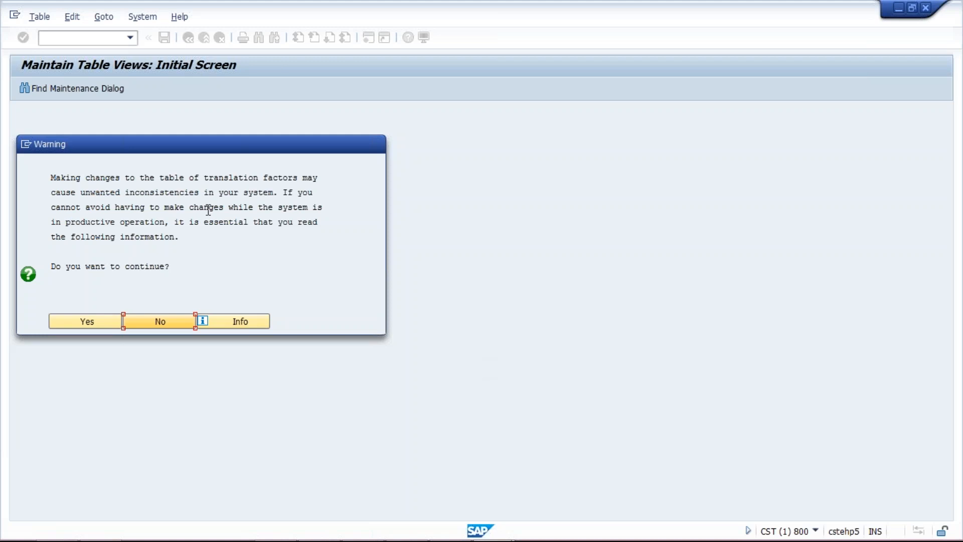
pyautogui.click(76, 323)
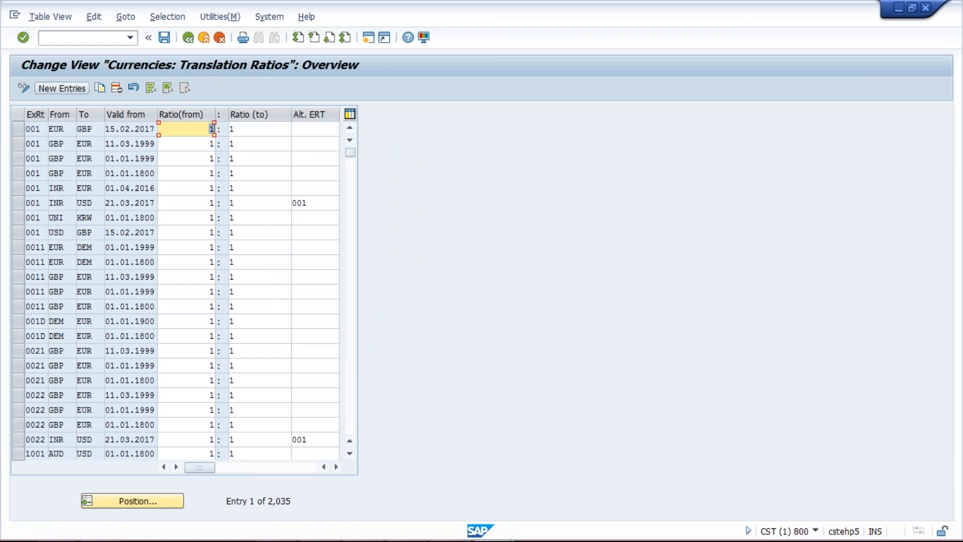
# Create a new translation ratio entry with exchange rate type M, from currency USD and to currency INR.
pyautogui.click(61, 88)
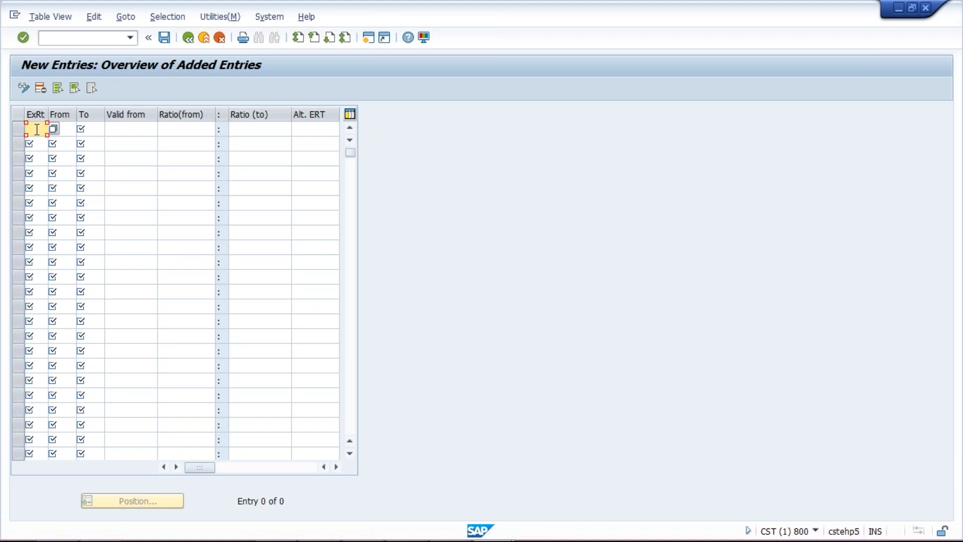
pyautogui.write('M')
pyautogui.click(74, 129)
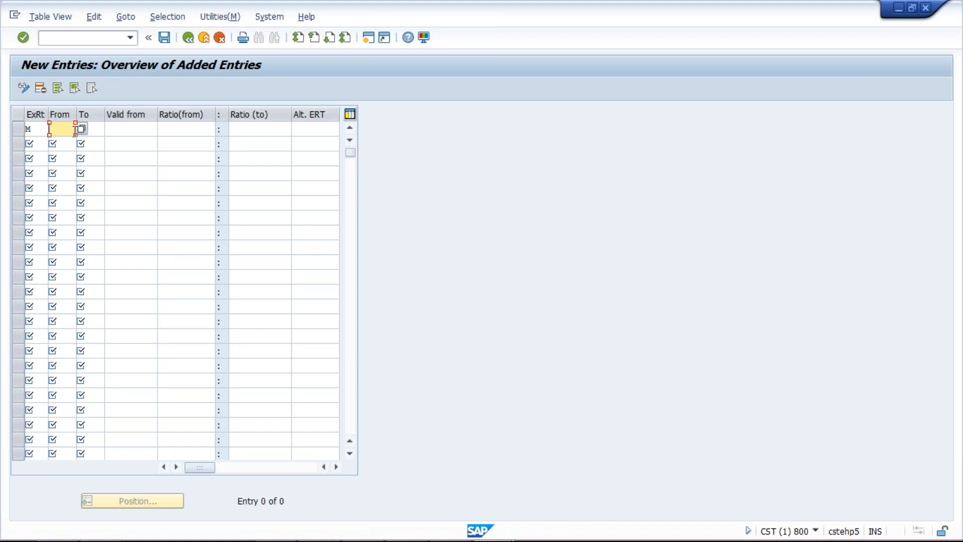
pyautogui.write('USD')
pyautogui.click(99, 130)
pyautogui.write('INR')
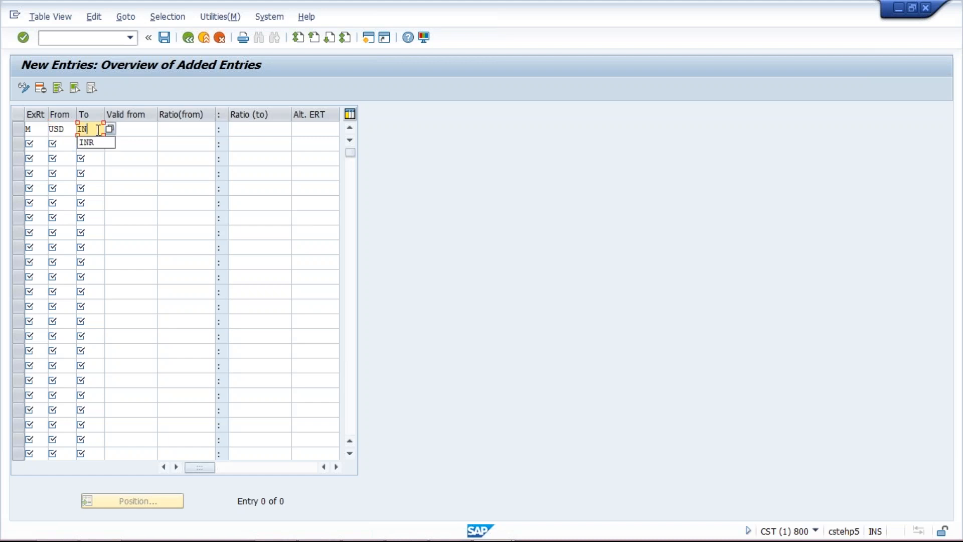
# Enter 8.31.2017 as the valid-from date and a ratio of 1:1 for the USD to INR entry, and validate it.
pyautogui.click(134, 129)
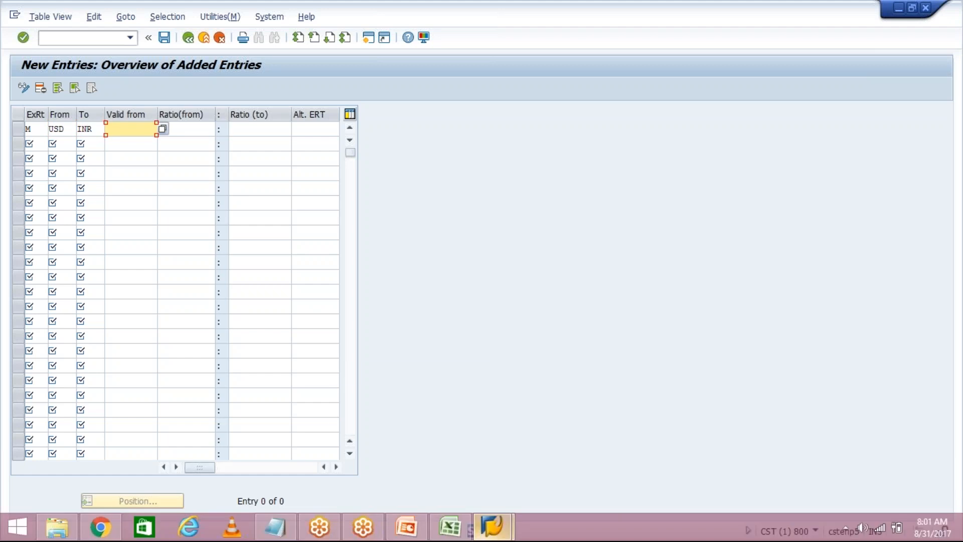
pyautogui.moveTo(491, 526)
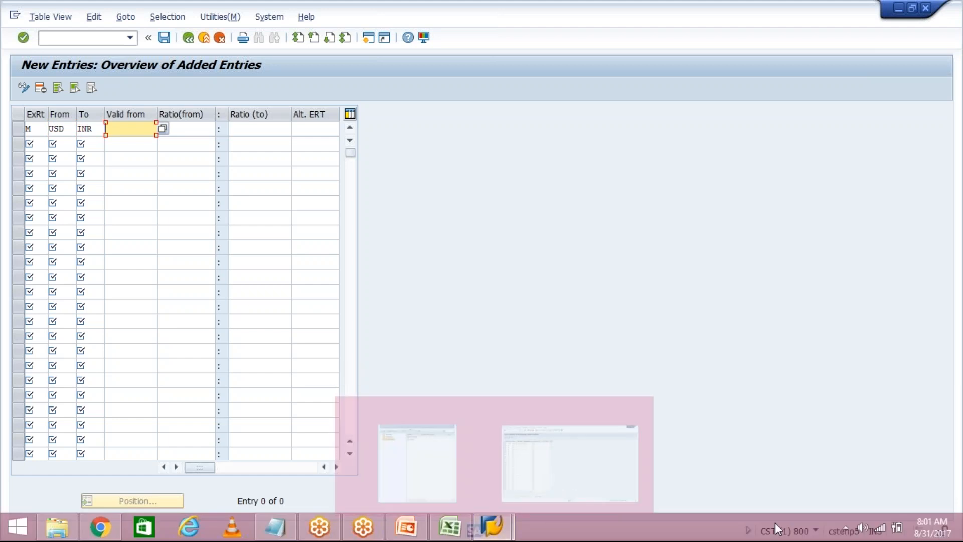
pyautogui.moveTo(921, 535)
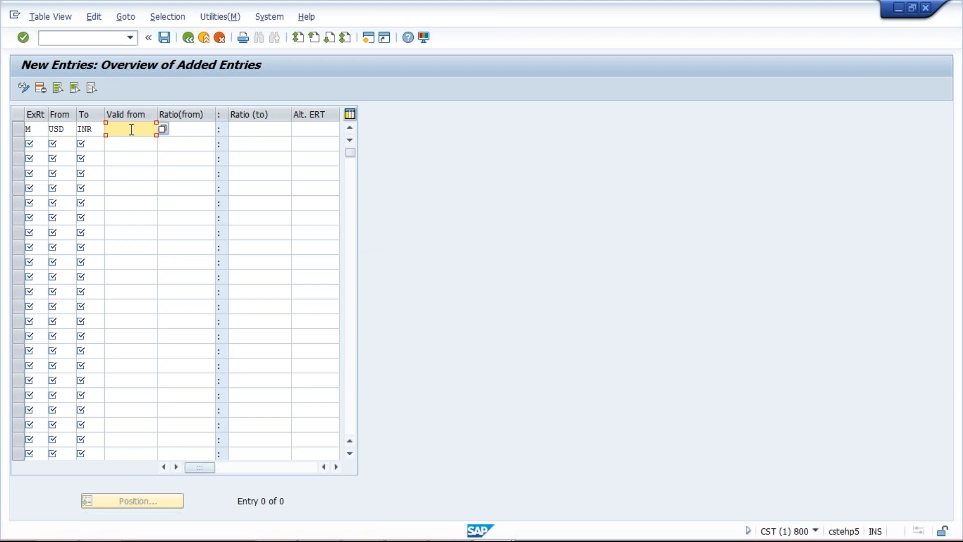
pyautogui.write('8.31.2017')
pyautogui.click(185, 131)
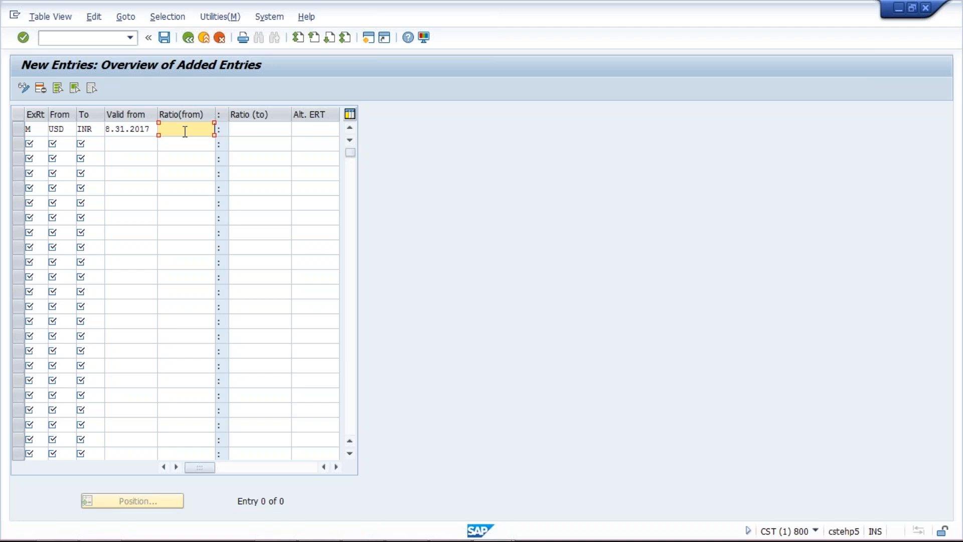
pyautogui.write('1')
pyautogui.click(261, 129)
pyautogui.write('1')
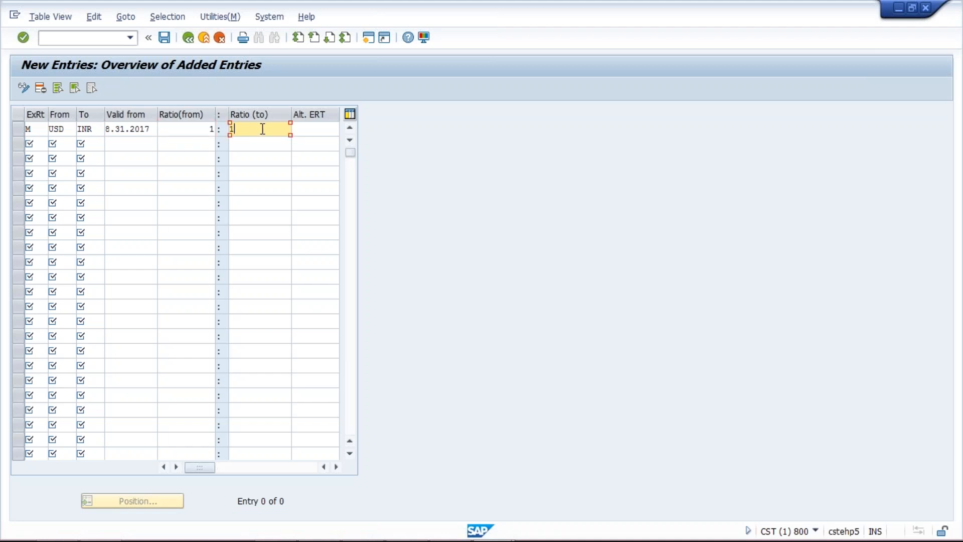
pyautogui.press('Return')
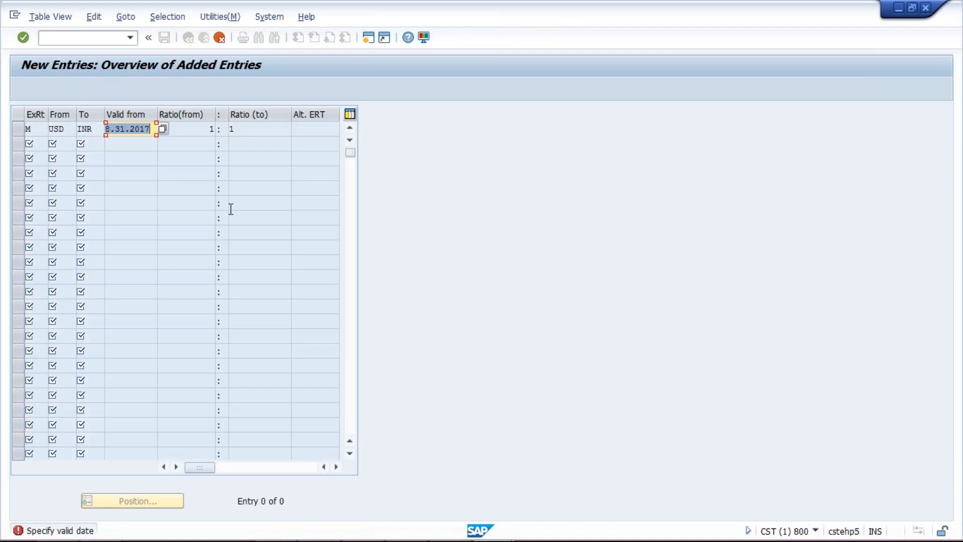
# Correct the valid-from date to 31.08.2017 and save the ratio entry under the TATA MOTOR customizing request.
pyautogui.write('31.08.2017')
pyautogui.press('Return')
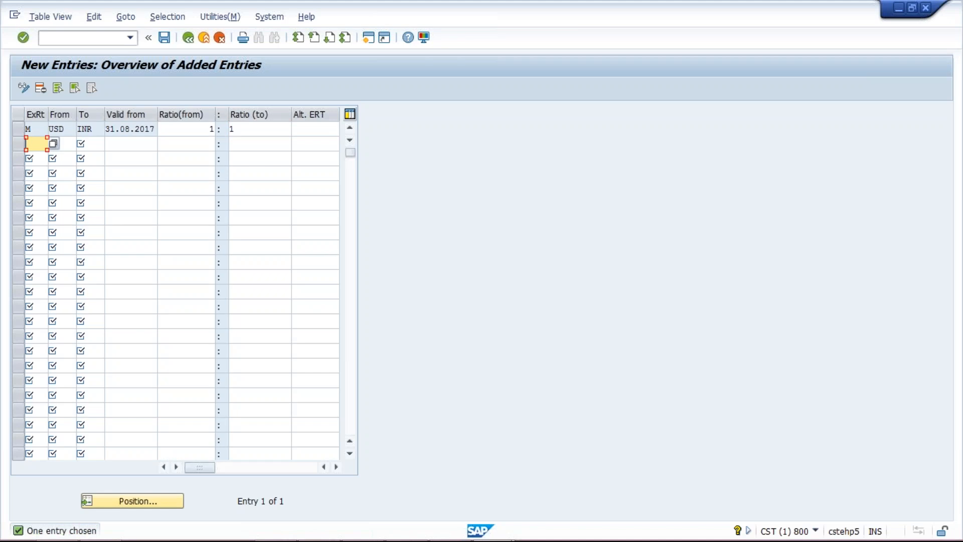
pyautogui.click(181, 133)
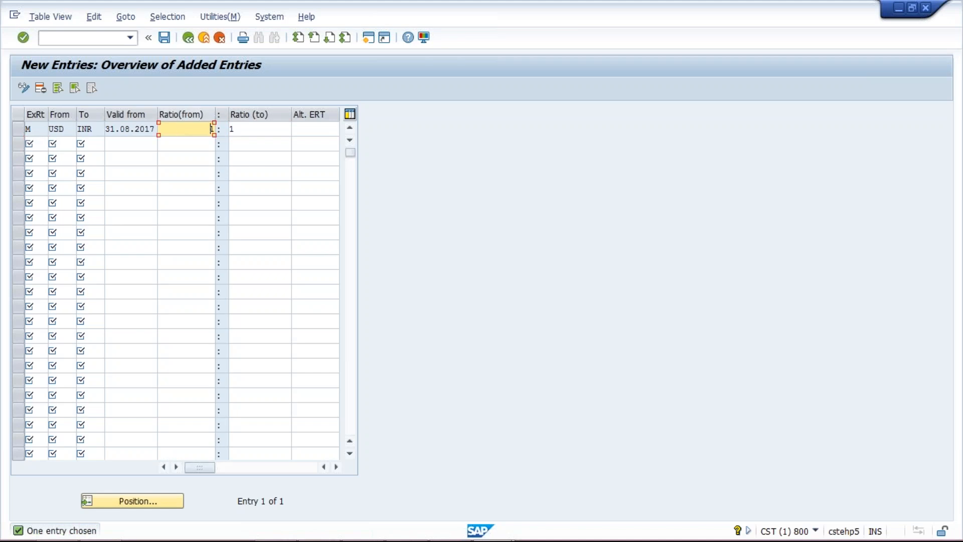
pyautogui.click(165, 38)
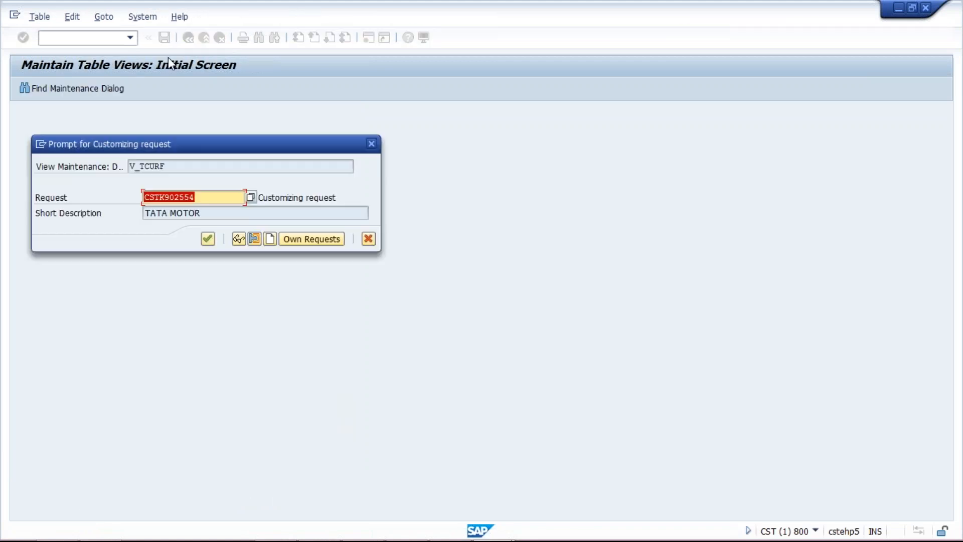
pyautogui.click(208, 245)
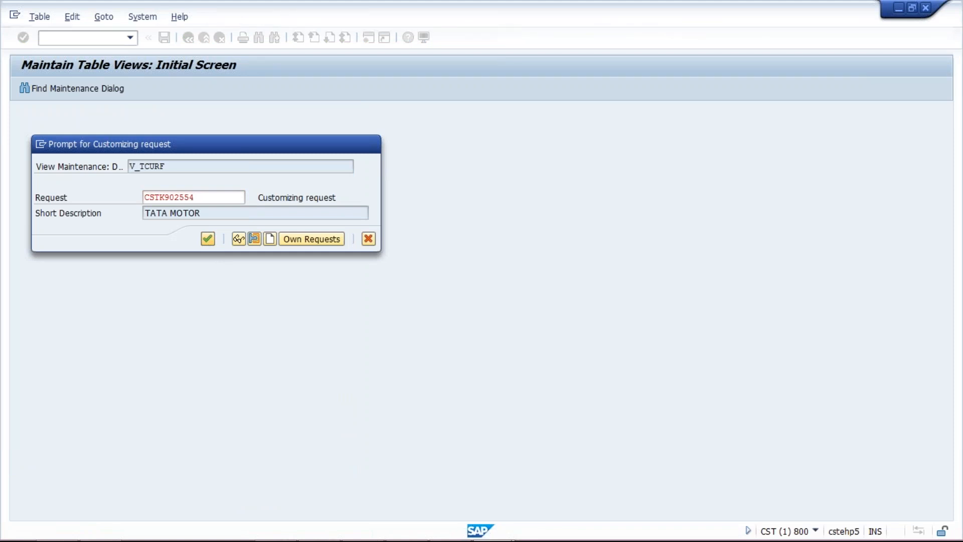
pyautogui.press('Return')
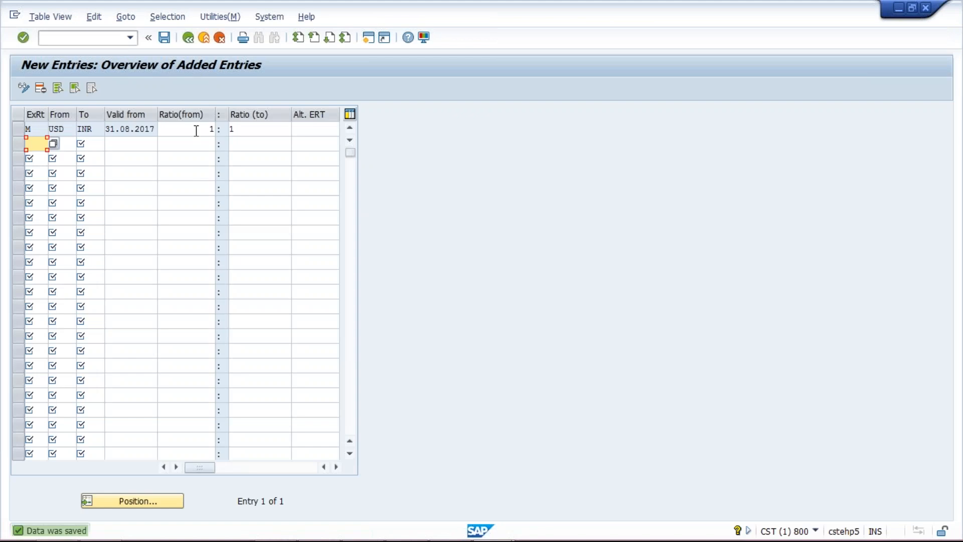
# Switch to the Excel workbook Class and enter 1 in cell H12 and 2 in cell I12.
pyautogui.click(196, 129)
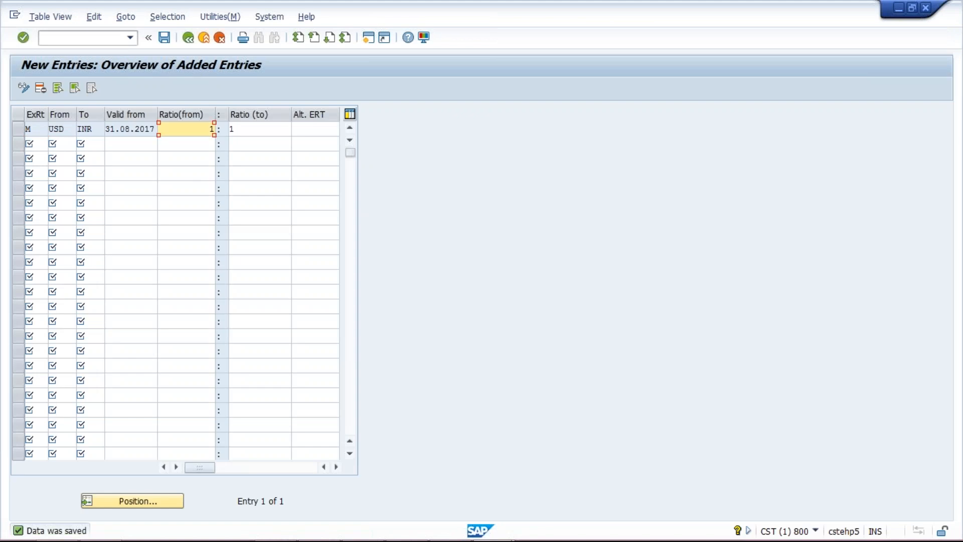
pyautogui.moveTo(412, 531)
pyautogui.moveTo(447, 536)
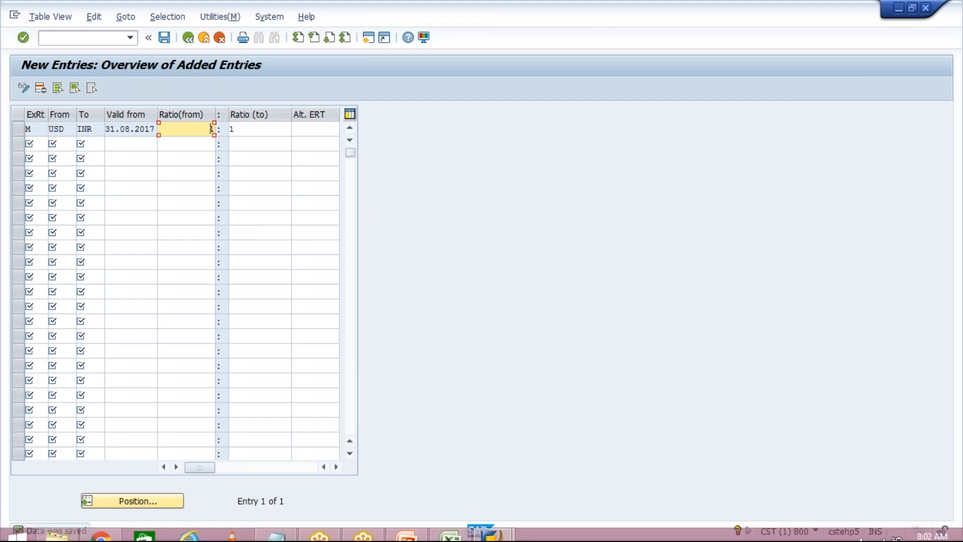
pyautogui.click(447, 537)
pyautogui.click(352, 292)
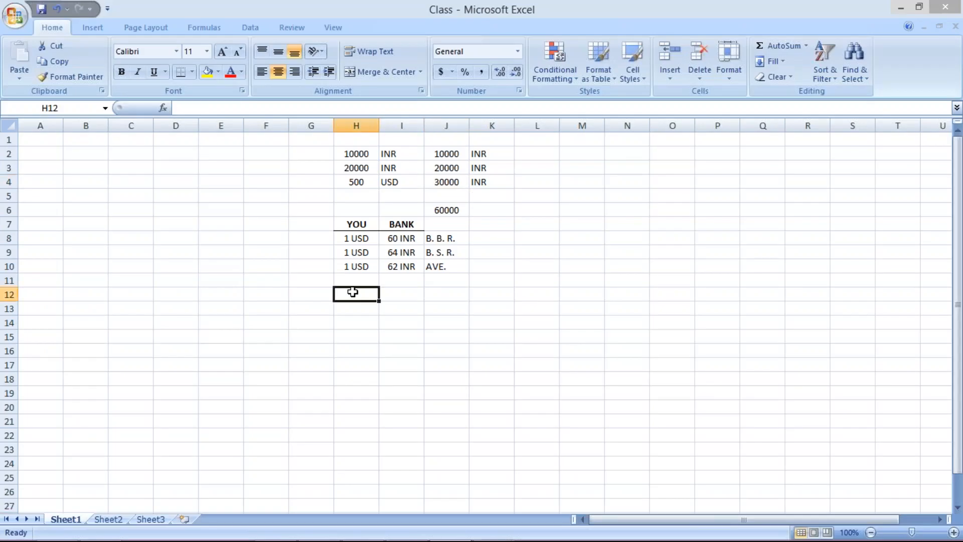
pyautogui.write('1')
pyautogui.click(398, 293)
pyautogui.write('2')
pyautogui.click(429, 337)
pyautogui.click(357, 308)
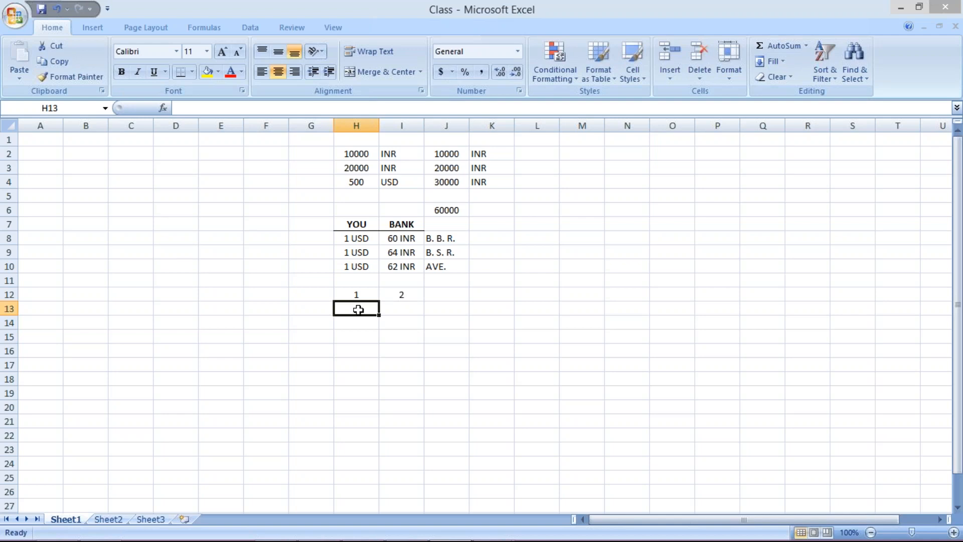
# Change the value in cell I12 to 1, matching the 1 in H12.
pyautogui.click(355, 291)
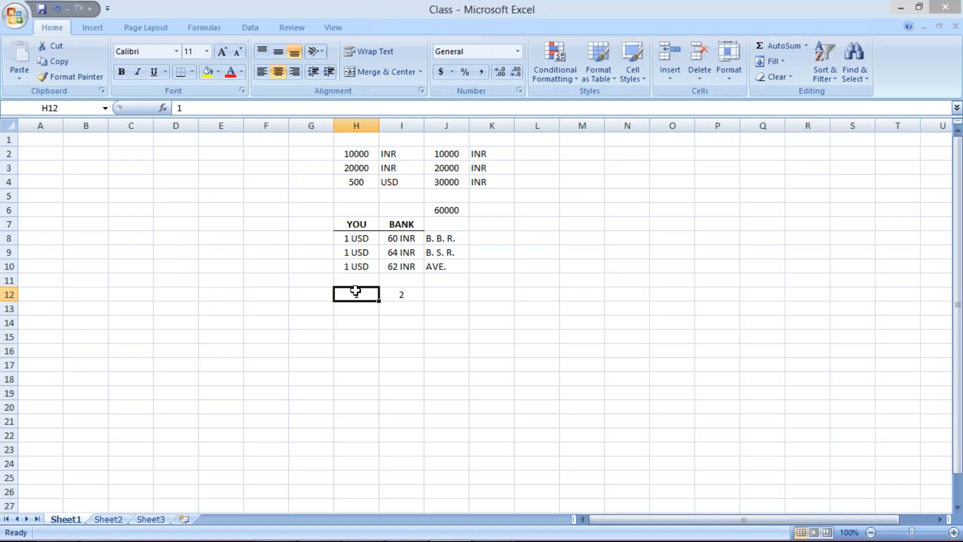
pyautogui.click(413, 297)
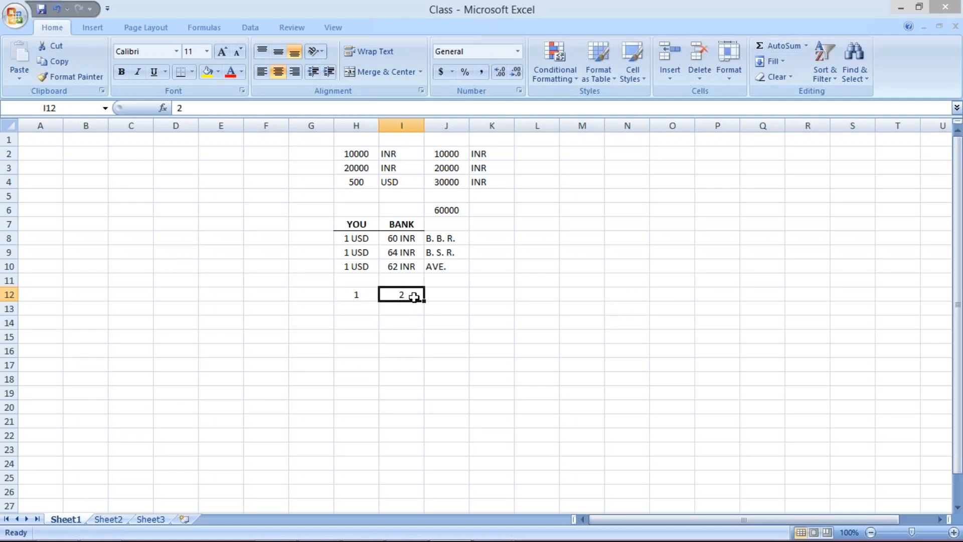
pyautogui.write('1')
pyautogui.click(383, 350)
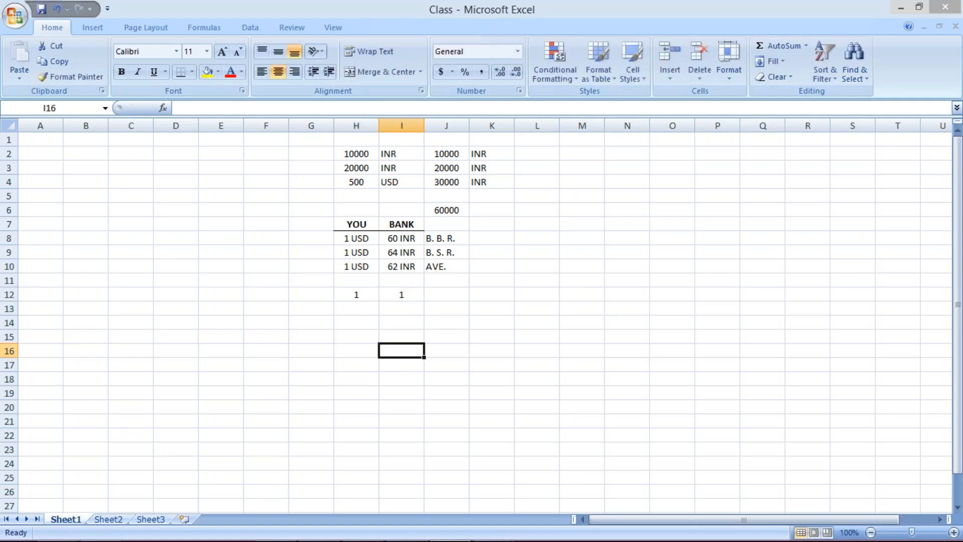
pyautogui.click(349, 291)
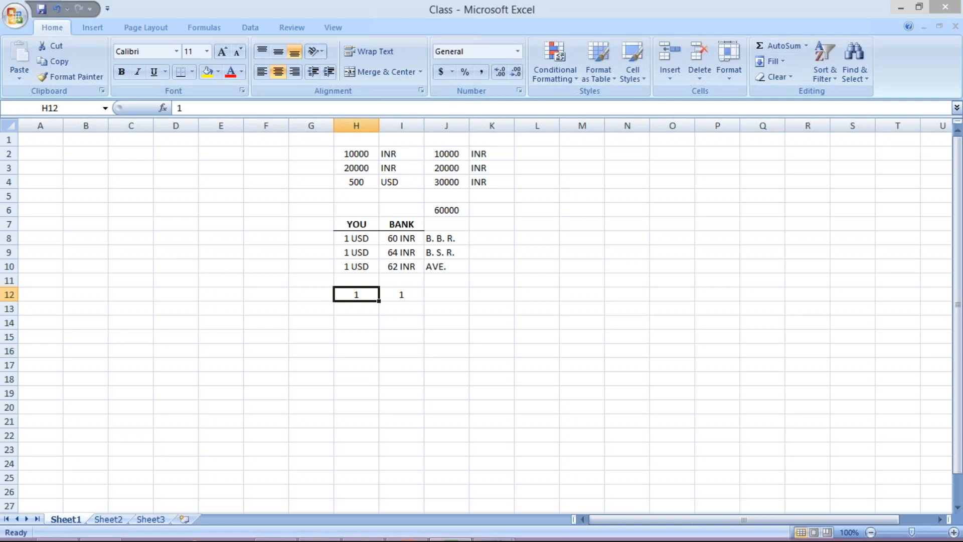
# Return to the SAP New Entries window, and switch on to the PowerPoint presentation to check the transaction codes on slide 2.
pyautogui.moveTo(331, 534)
pyautogui.moveTo(489, 532)
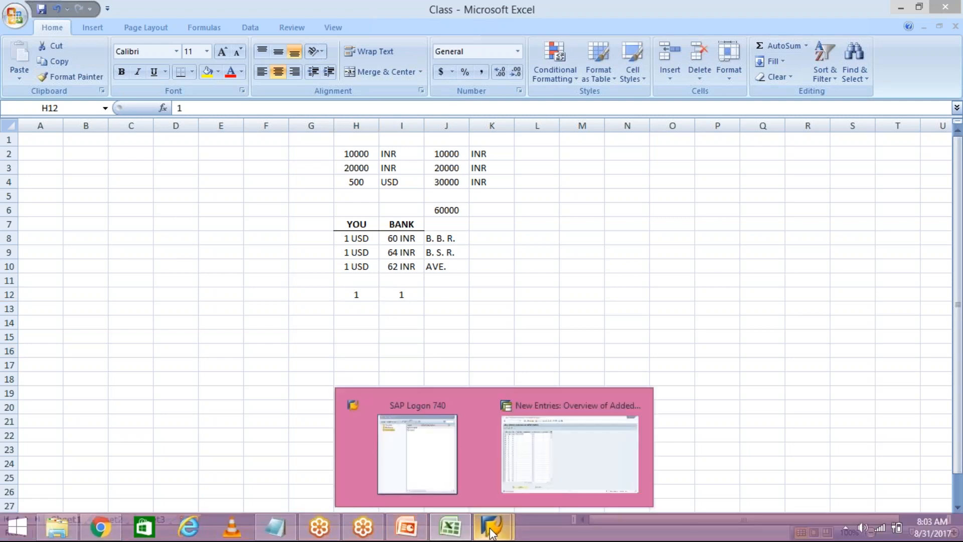
pyautogui.click(562, 476)
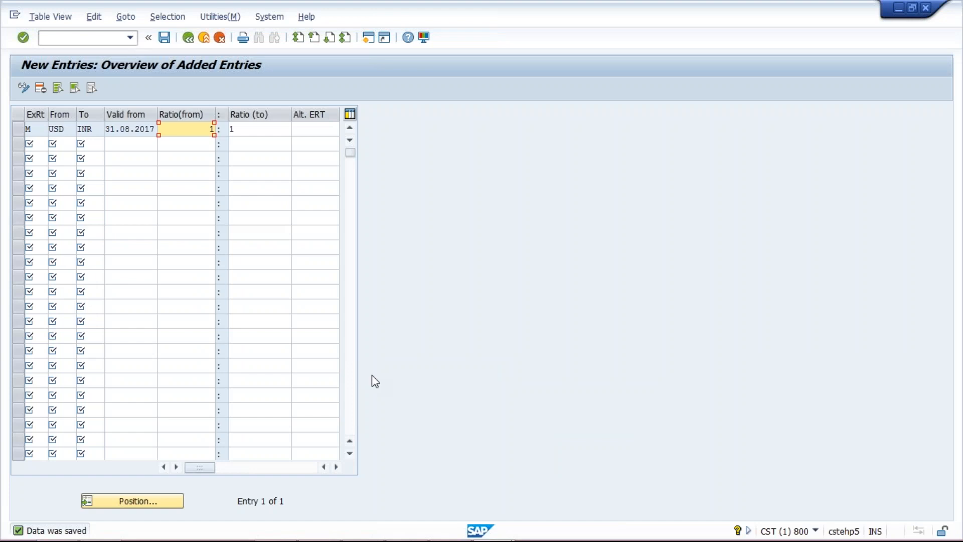
pyautogui.moveTo(416, 537)
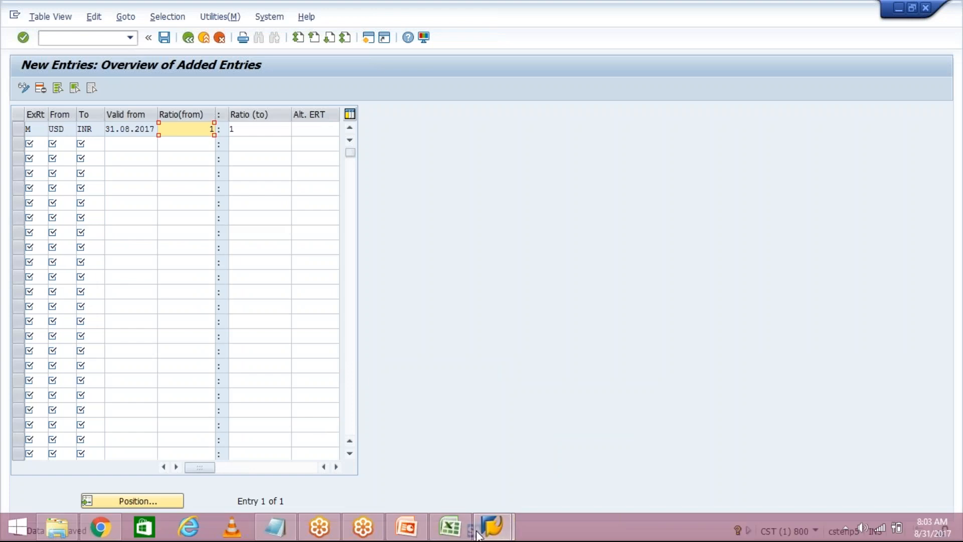
pyautogui.click(414, 535)
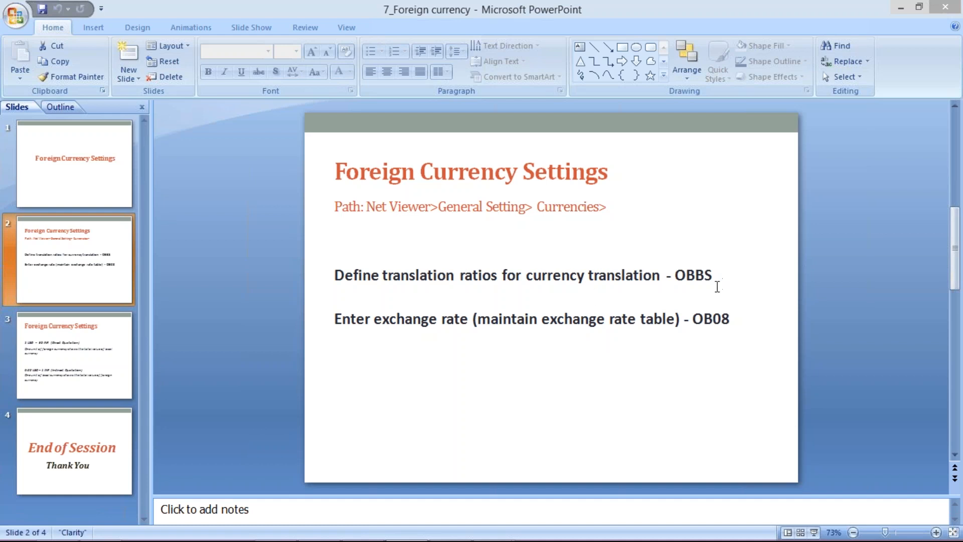
# Switch to the SAP New Entries window and review the saved entry's rate type, currency, valid-from date and ratio fields.
pyautogui.moveTo(483, 536)
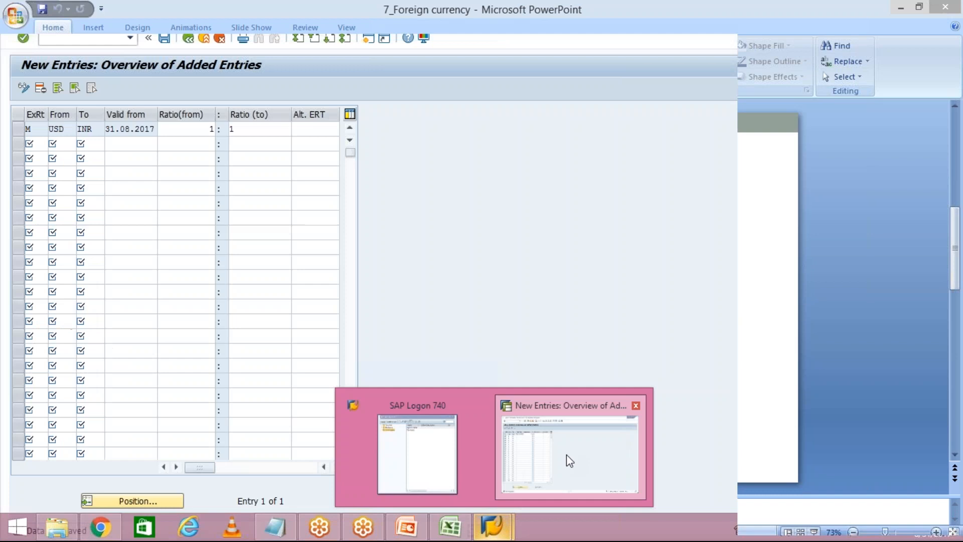
pyautogui.click(569, 460)
pyautogui.click(49, 129)
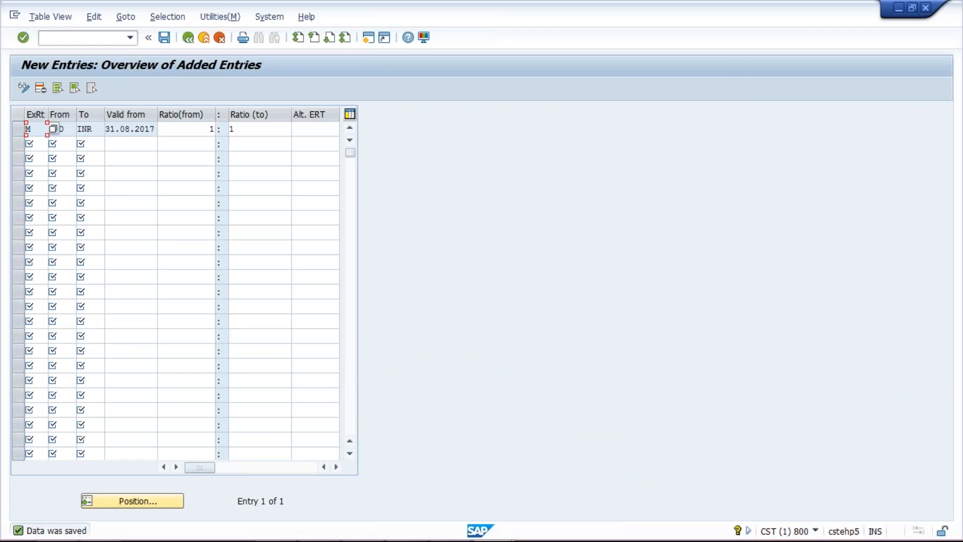
pyautogui.click(81, 129)
pyautogui.click(150, 129)
pyautogui.click(201, 129)
pyautogui.click(256, 129)
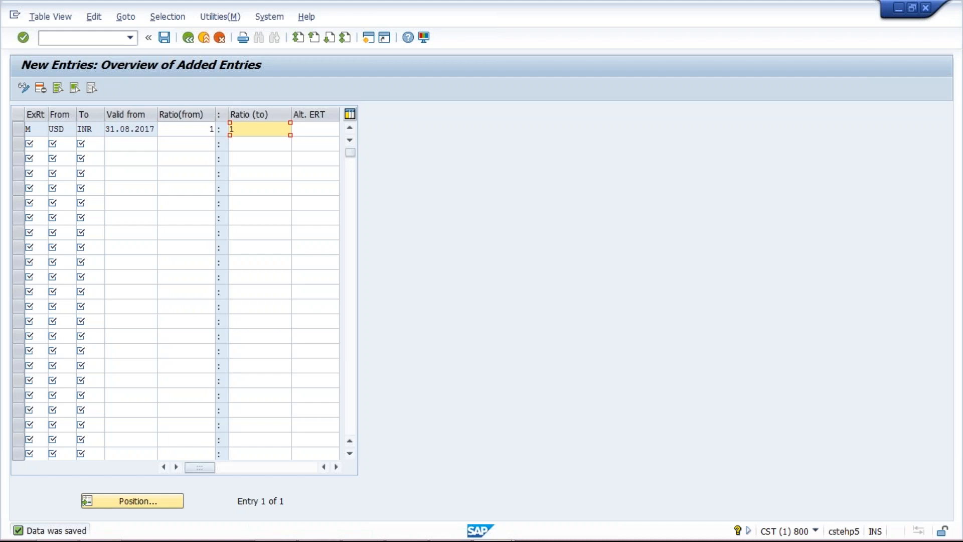
# Switch to the PowerPoint presentation and copy the exchange rate transaction code OB08 from slide 2.
pyautogui.moveTo(469, 531)
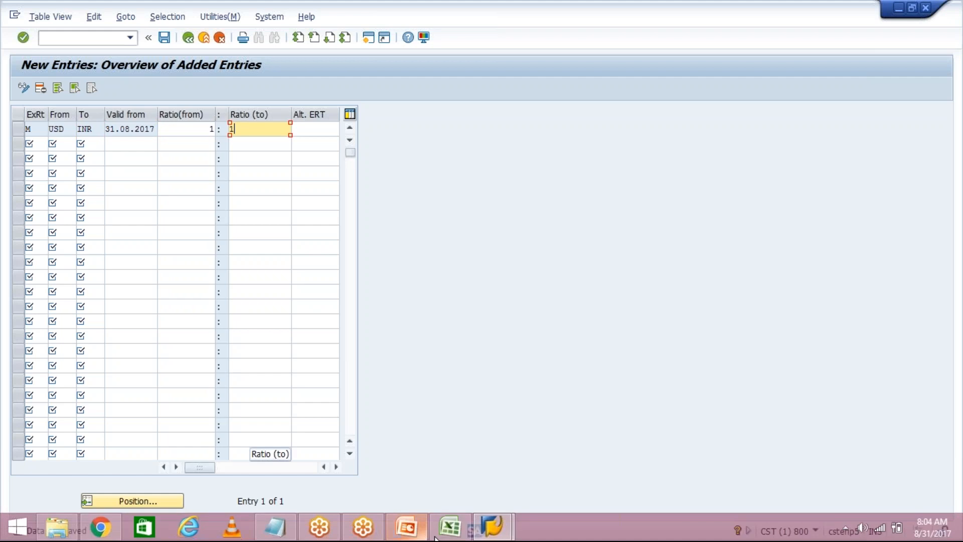
pyautogui.click(407, 528)
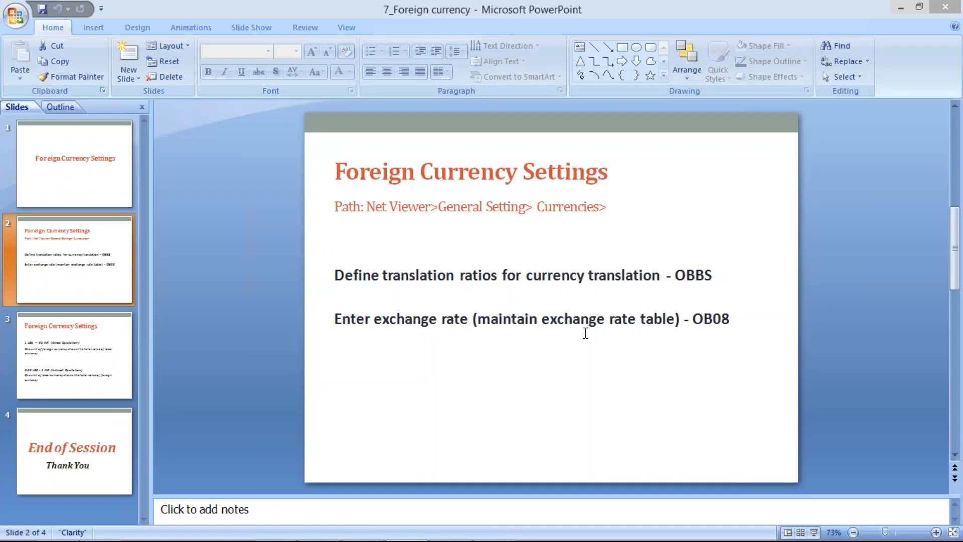
pyautogui.click(712, 322)
pyautogui.doubleClick(708, 321)
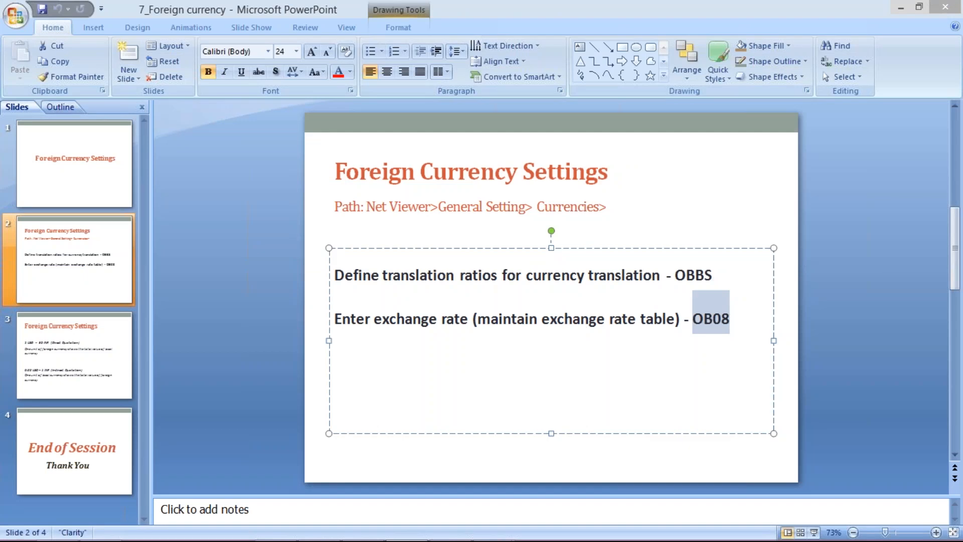
pyautogui.hotkey('ctrl', 'c')
# Switch to the SAP New Entries window, run transaction OB08, and open new entries for the exchange rate table.
pyautogui.moveTo(502, 540)
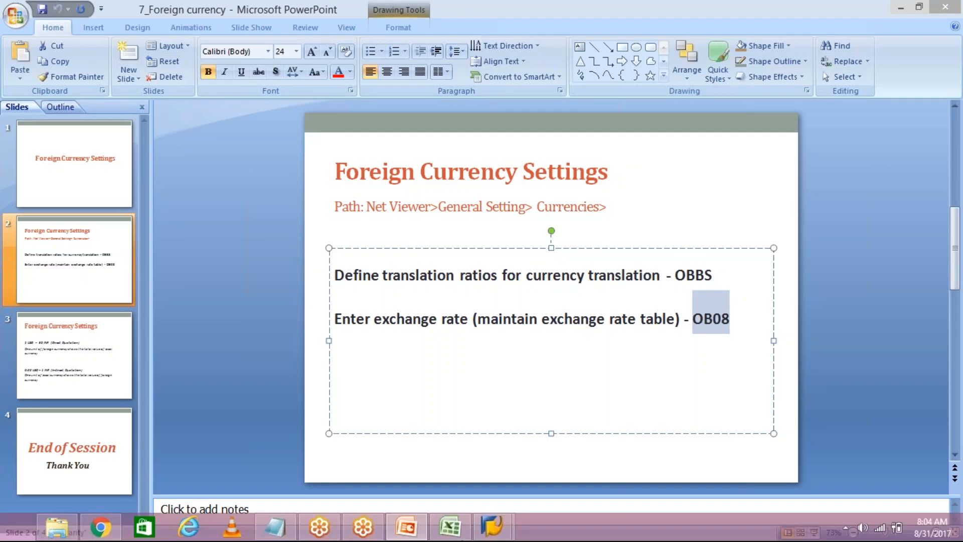
pyautogui.click(509, 527)
pyautogui.click(552, 458)
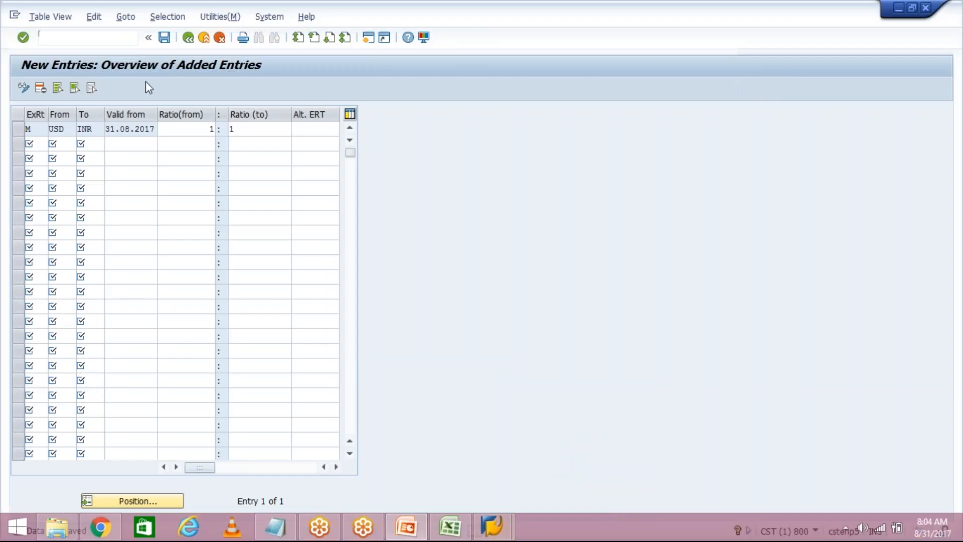
pyautogui.write('/NOB08')
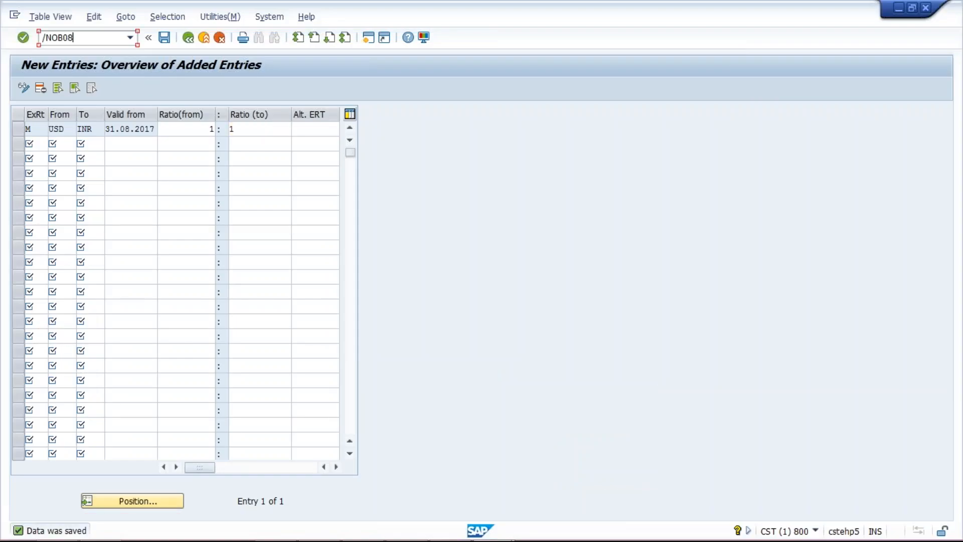
pyautogui.press('Return')
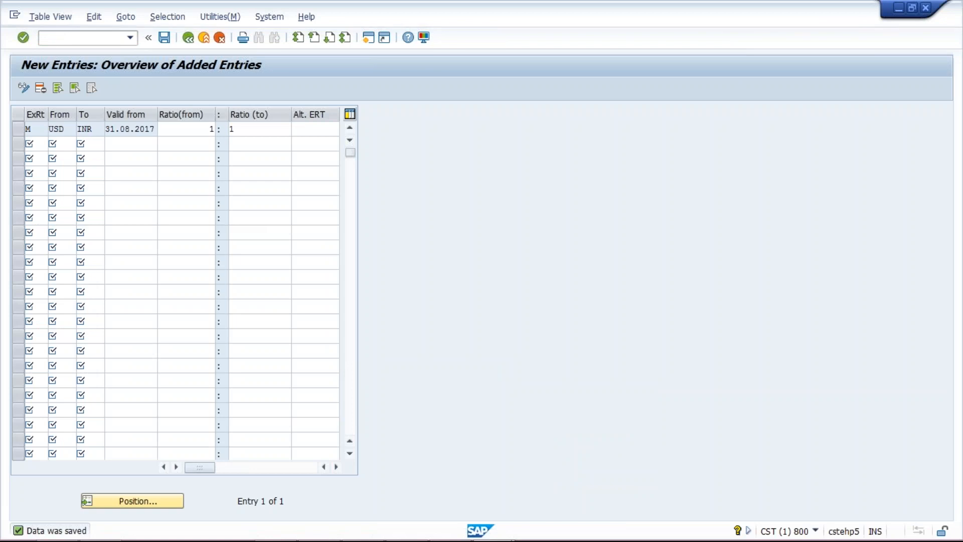
pyautogui.press('F5')
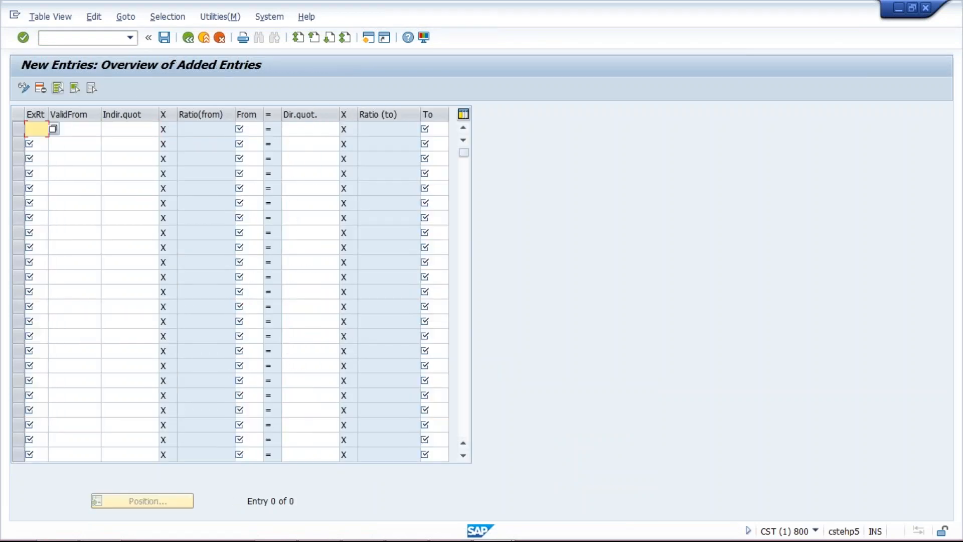
# Enter exchange rate type M, valid-from date 31.08.2017 and from-currency USD in the first row.
pyautogui.write('M')
pyautogui.click(80, 127)
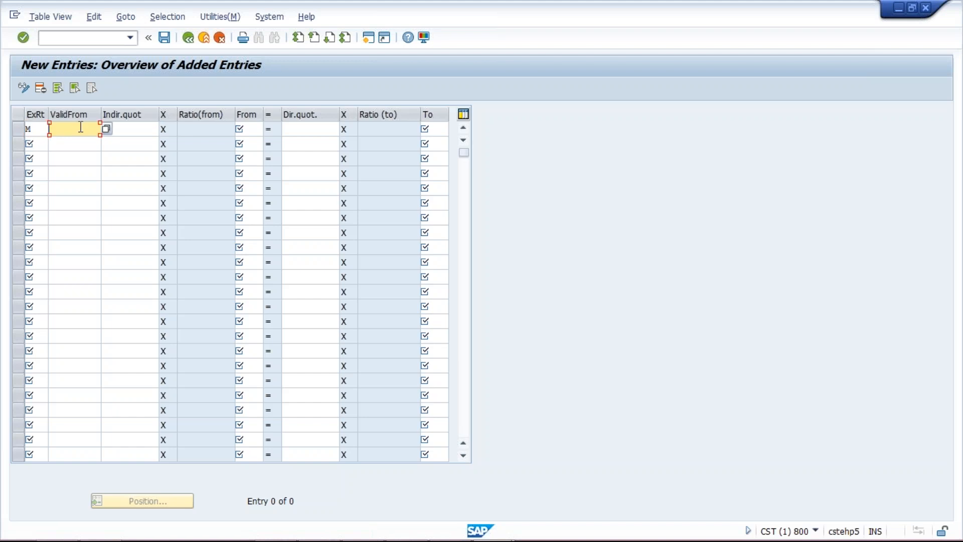
pyautogui.write('31.08.2017')
pyautogui.click(131, 132)
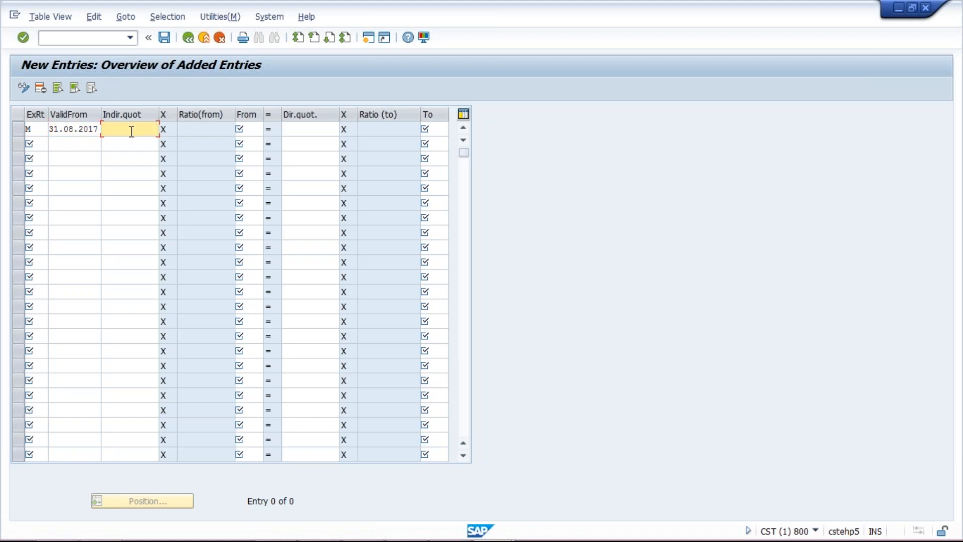
pyautogui.click(252, 128)
pyautogui.write('USD')
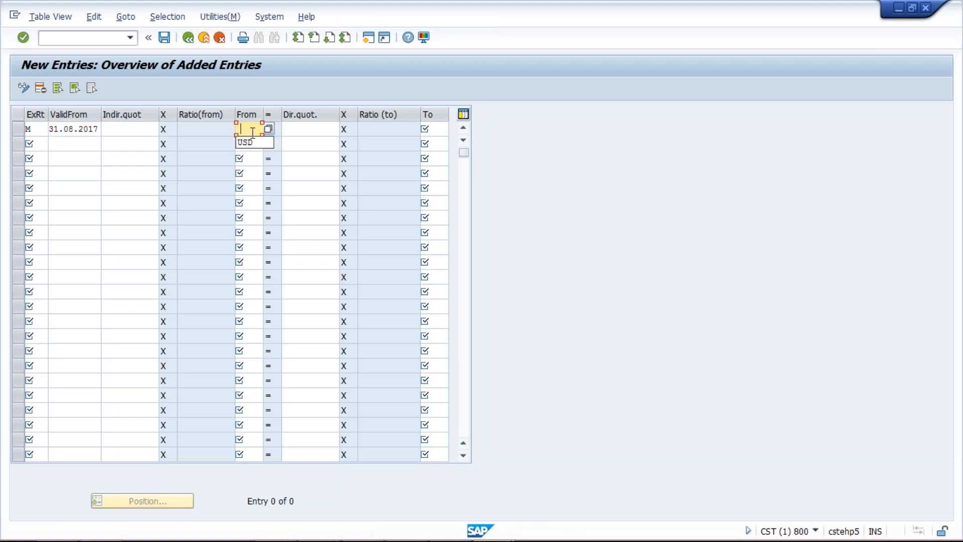
# Set the first row's direct quotation to 60 and to-currency to INR, and validate the entry.
pyautogui.click(312, 128)
pyautogui.write('64')
pyautogui.press('BackSpace')
pyautogui.press('BackSpace')
pyautogui.click(327, 159)
pyautogui.click(434, 133)
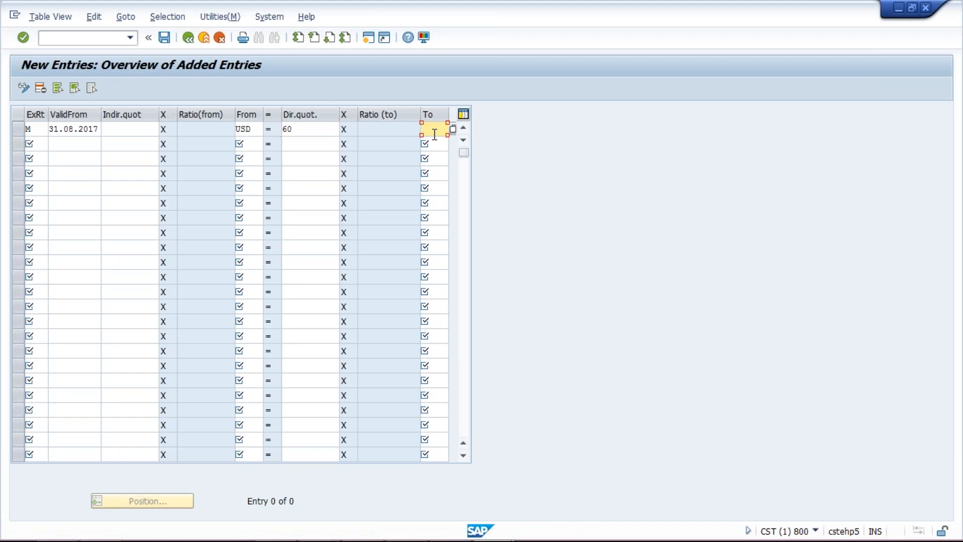
pyautogui.write('I')
pyautogui.click(434, 143)
pyautogui.press('Return')
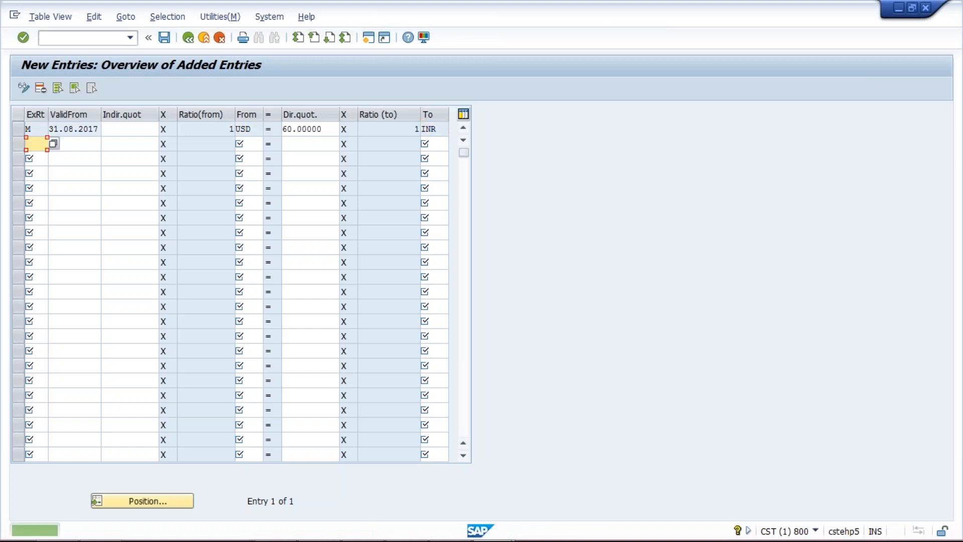
# Check the ratios and the direct and indirect quotation fields of the USD to INR entry, and save it.
pyautogui.click(198, 129)
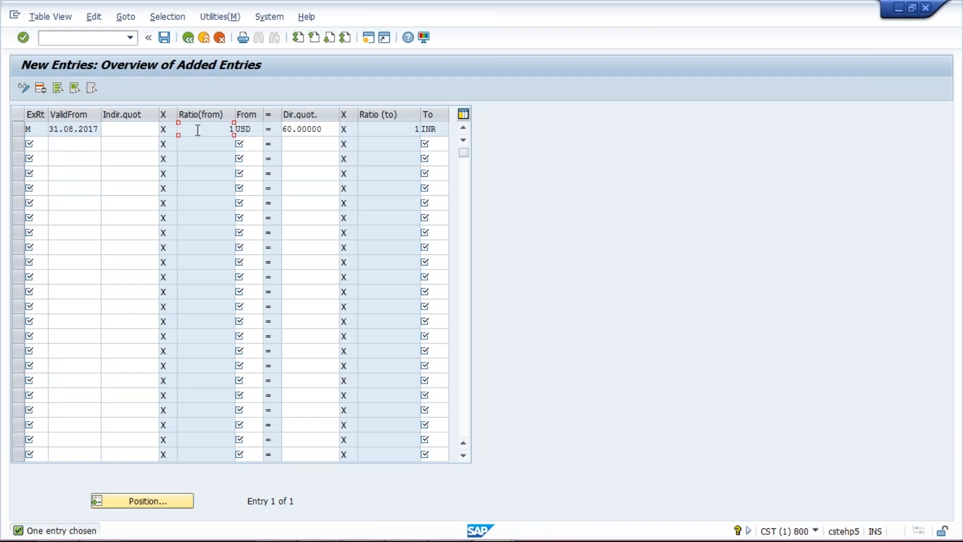
pyautogui.click(396, 132)
pyautogui.click(201, 129)
pyautogui.doubleClick(324, 130)
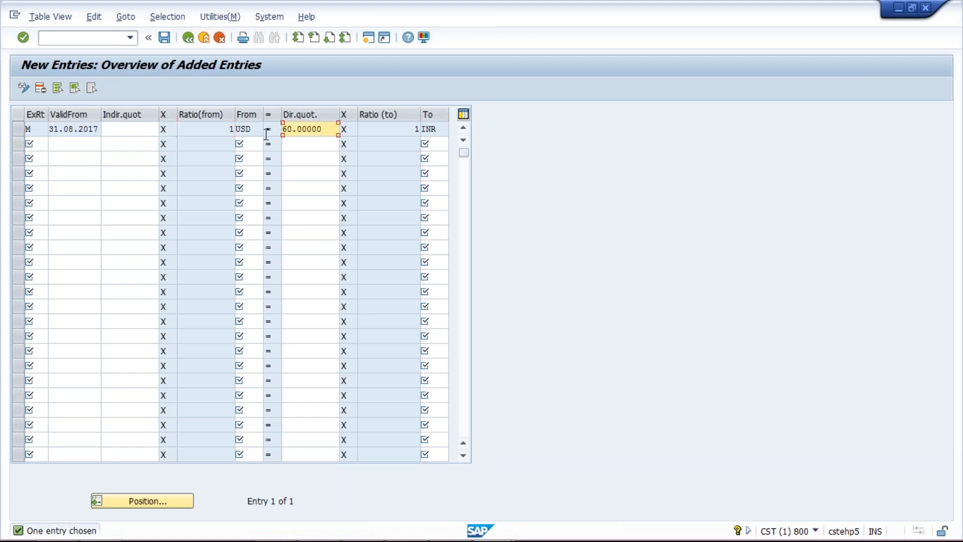
pyautogui.click(129, 129)
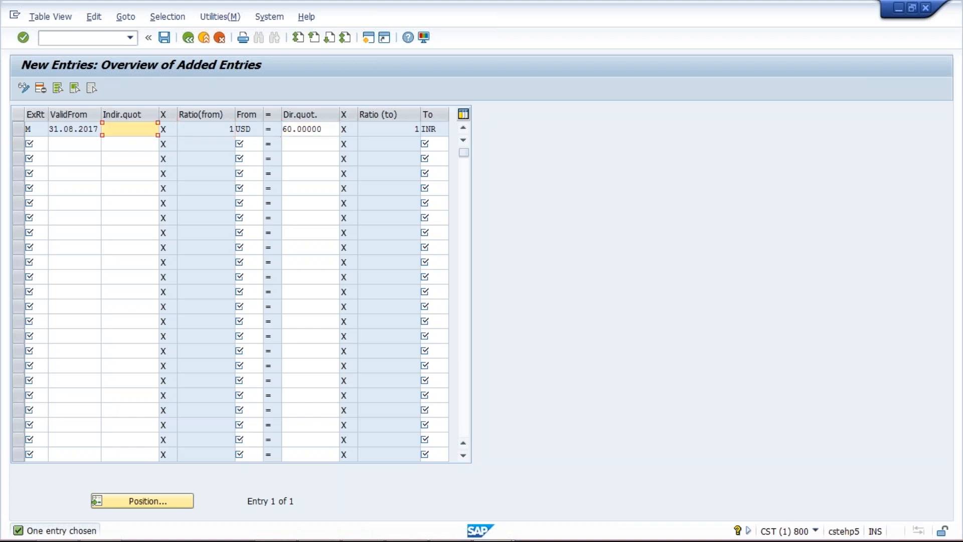
pyautogui.click(335, 129)
pyautogui.click(328, 125)
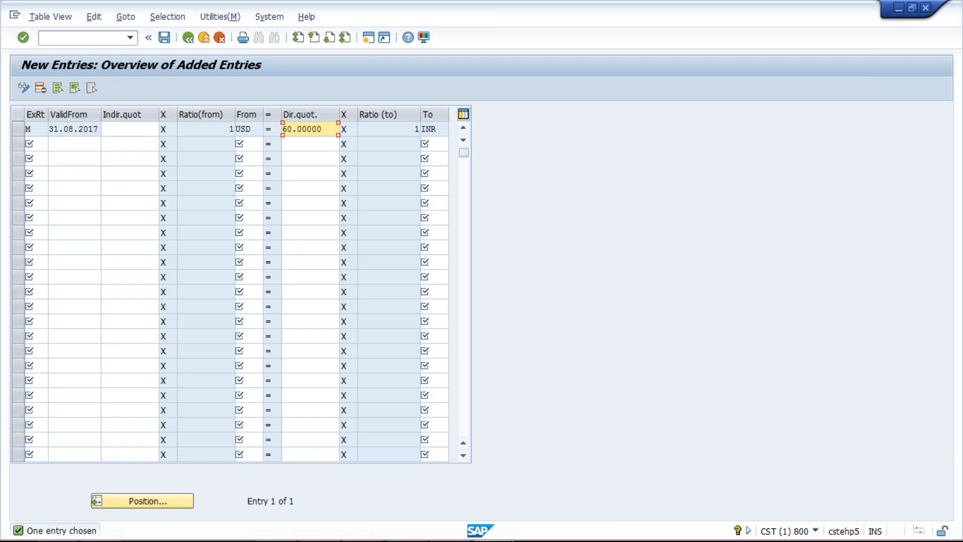
pyautogui.click(163, 40)
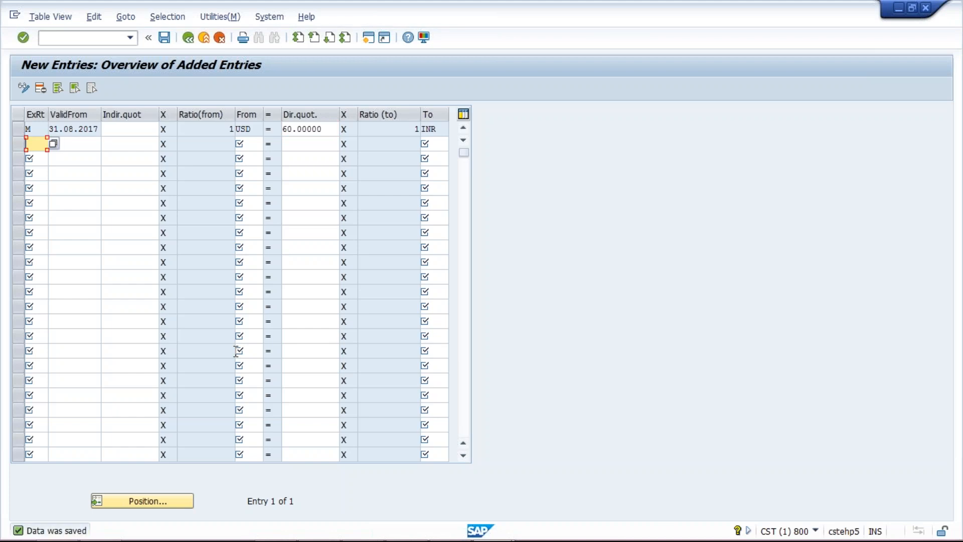
# Review the saved USD to INR row, including its from-ratio and direct quotation.
pyautogui.click(20, 131)
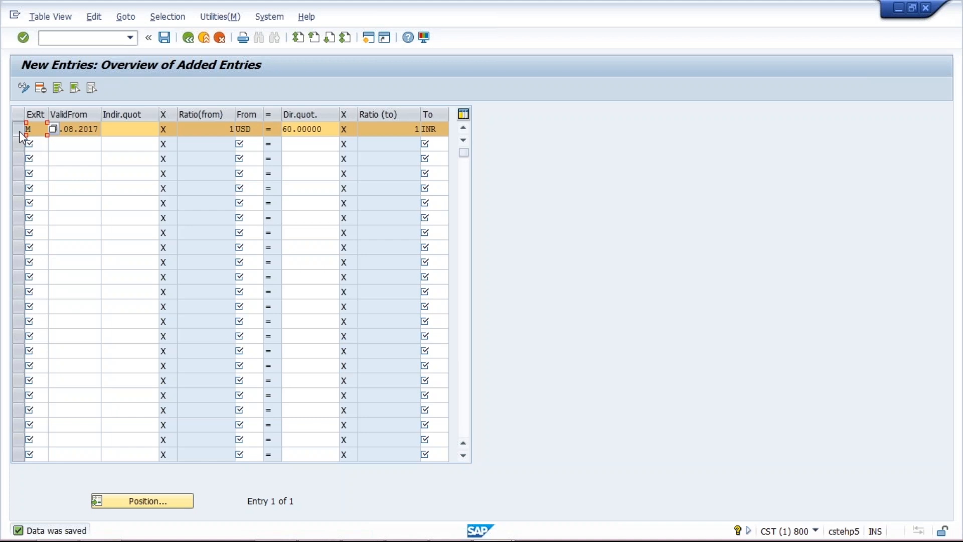
pyautogui.click(20, 132)
pyautogui.click(204, 130)
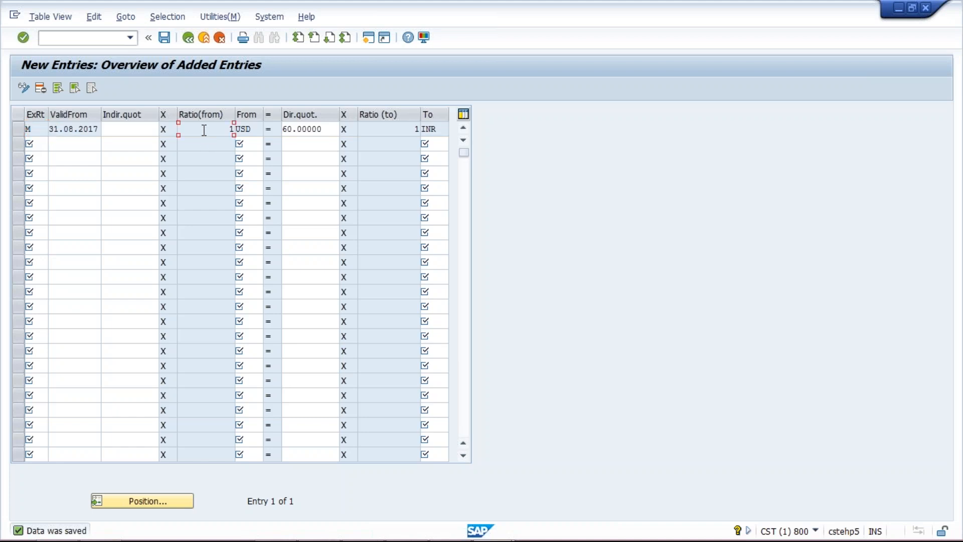
pyautogui.click(332, 129)
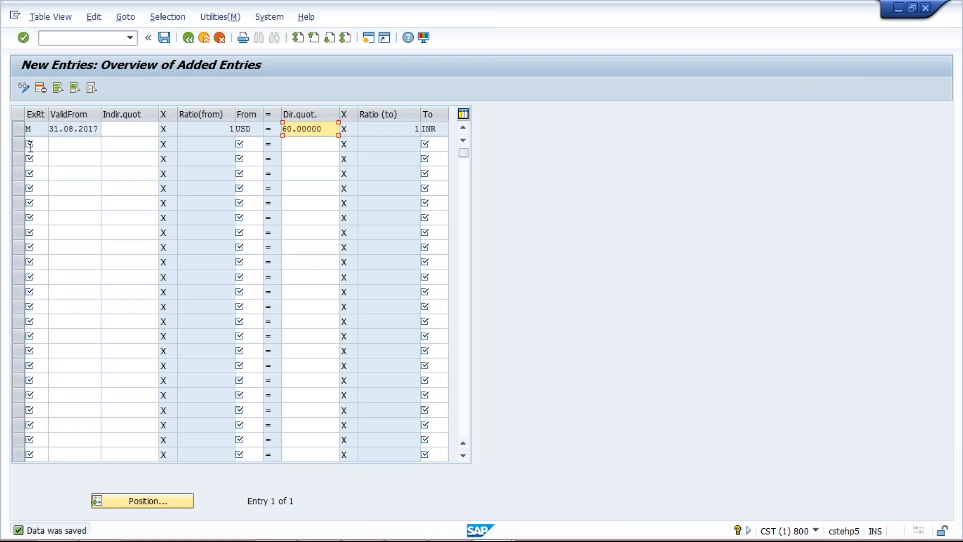
# Enter exchange rate type M and valid-from date 02.09.2017 in the second row.
pyautogui.click(75, 141)
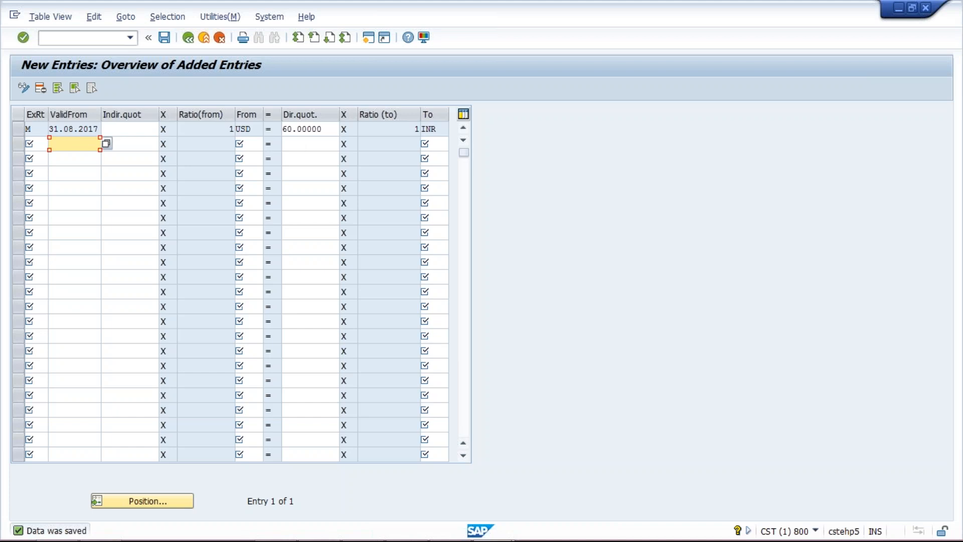
pyautogui.click(33, 145)
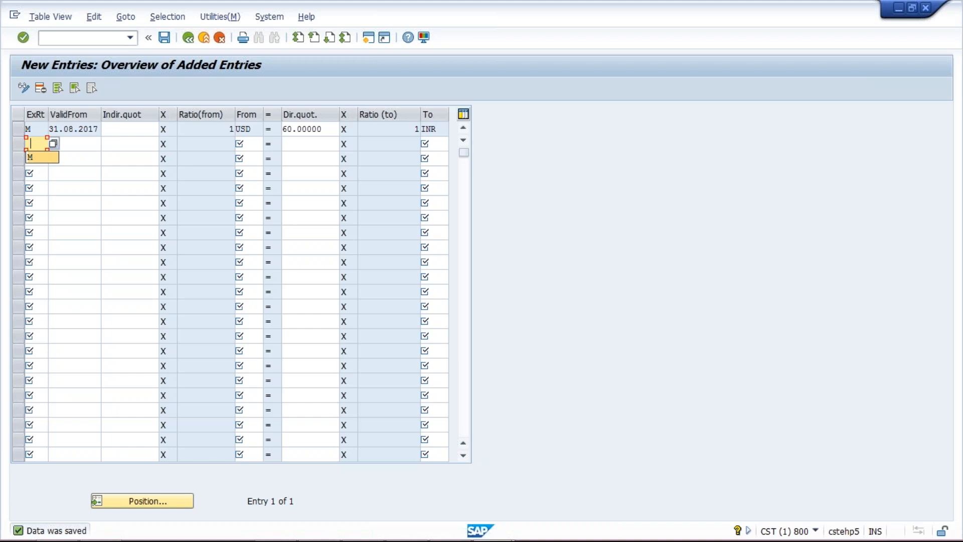
pyautogui.write('M')
pyautogui.click(75, 143)
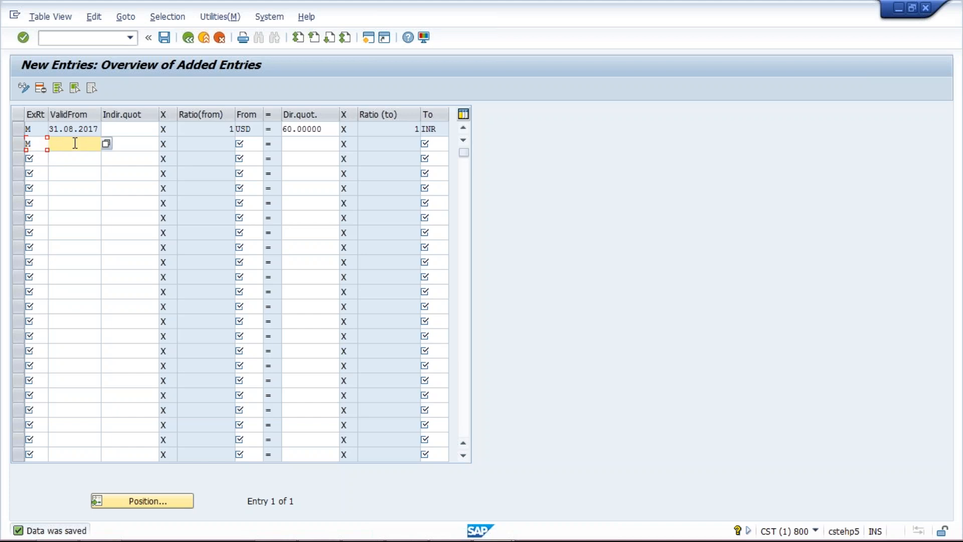
pyautogui.write('0')
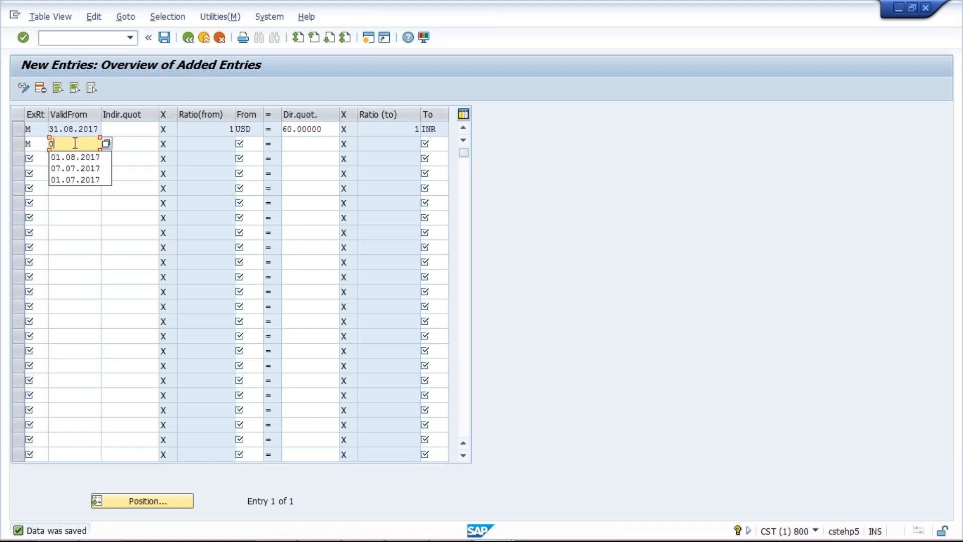
pyautogui.write('2.0')
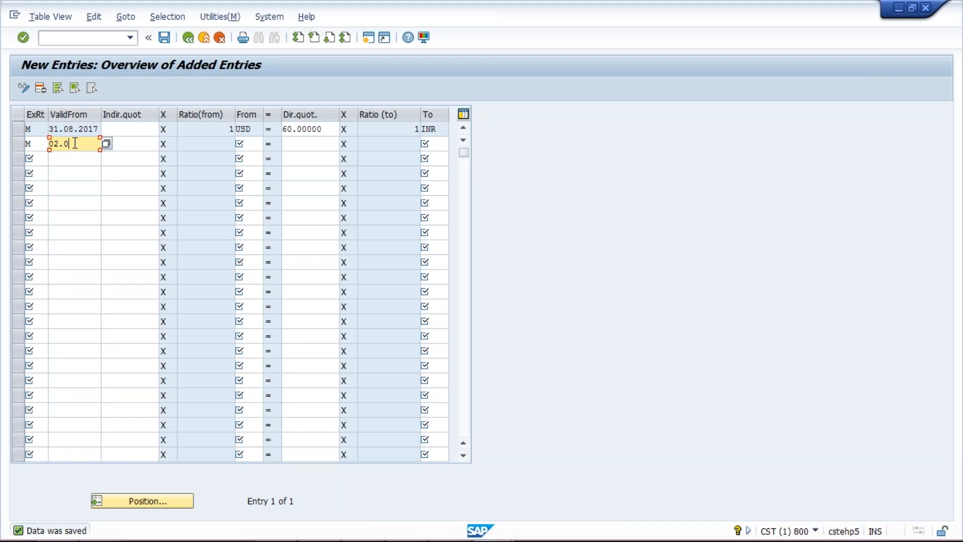
pyautogui.write('9.2017')
# Fill the second row with from-currency USD, direct quotation 62 and to-currency INR.
pyautogui.click(243, 144)
pyautogui.click(253, 157)
pyautogui.click(306, 145)
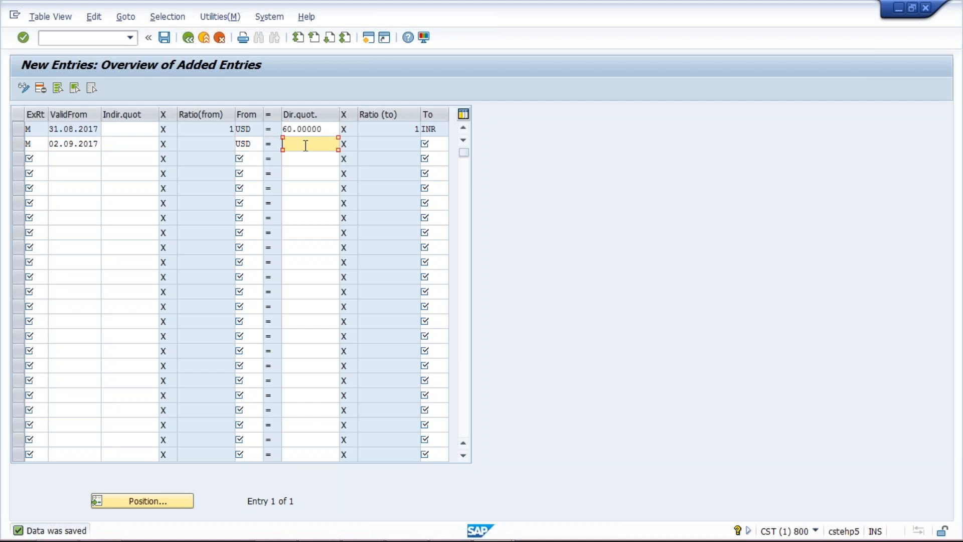
pyautogui.write('62')
pyautogui.click(441, 149)
pyautogui.write('INR')
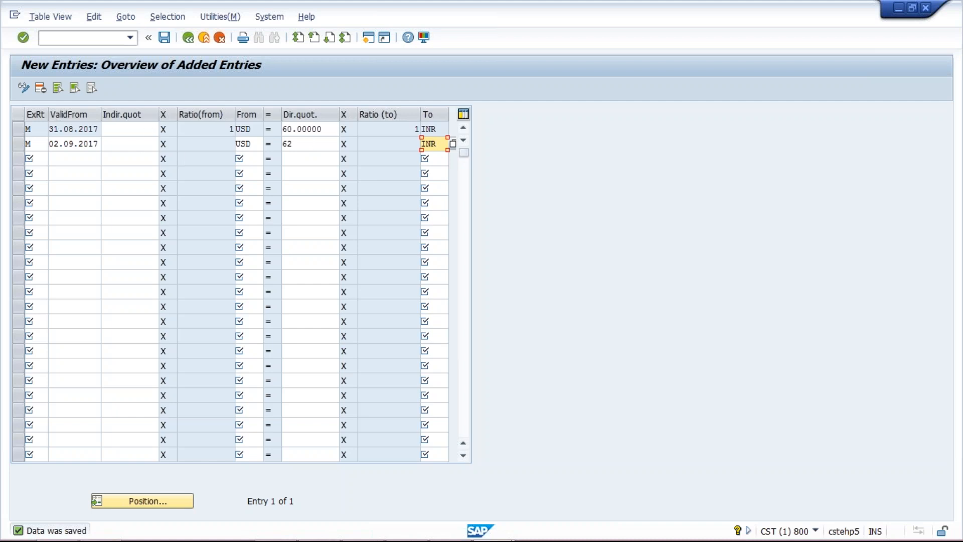
# Compare the direct quotations of the 31.08.2017 and 02.09.2017 entries.
pyautogui.doubleClick(301, 128)
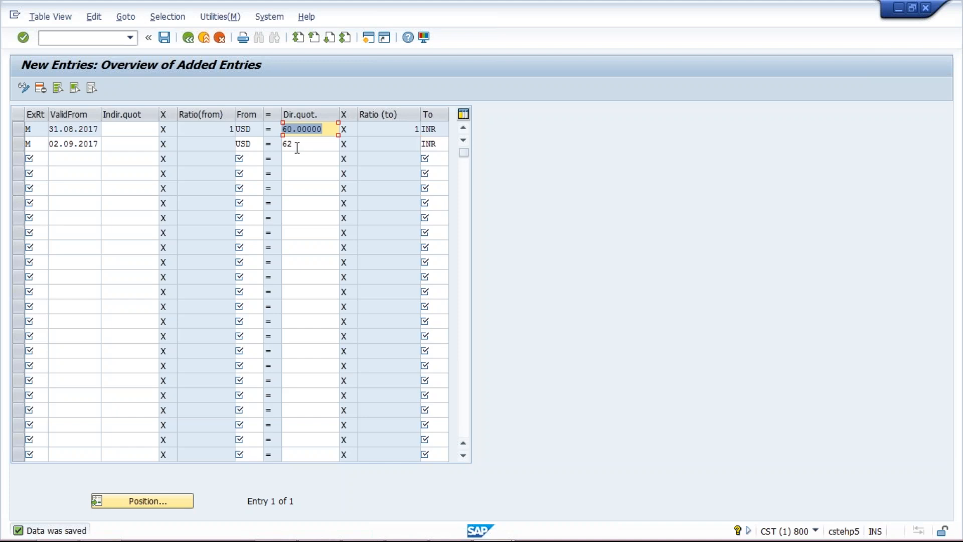
pyautogui.moveTo(297, 148); pyautogui.dragTo(278, 145)
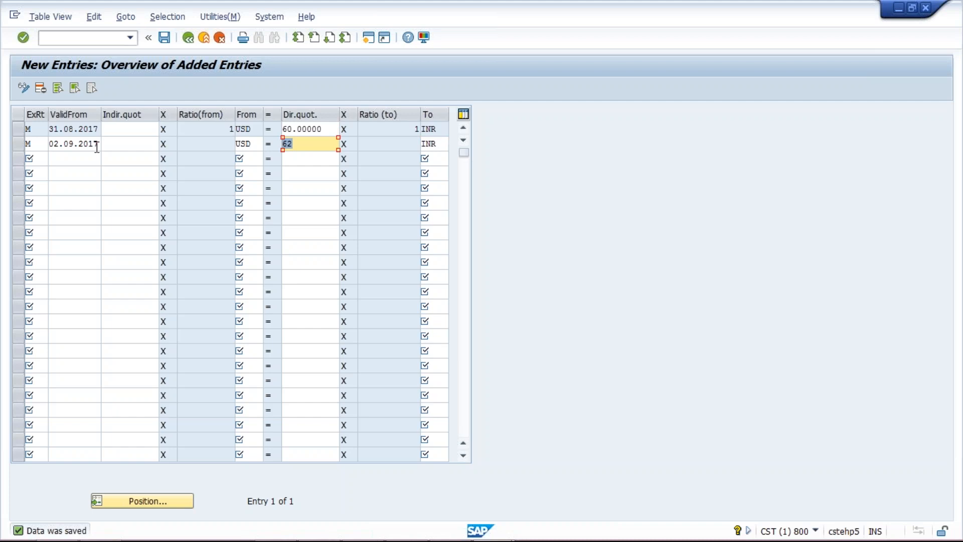
pyautogui.click(305, 148)
pyautogui.moveTo(305, 148); pyautogui.dragTo(283, 145)
pyautogui.click(298, 145)
# Switch to the PowerPoint presentation and review the currency settings path and transaction codes on slide 2.
pyautogui.click(424, 534)
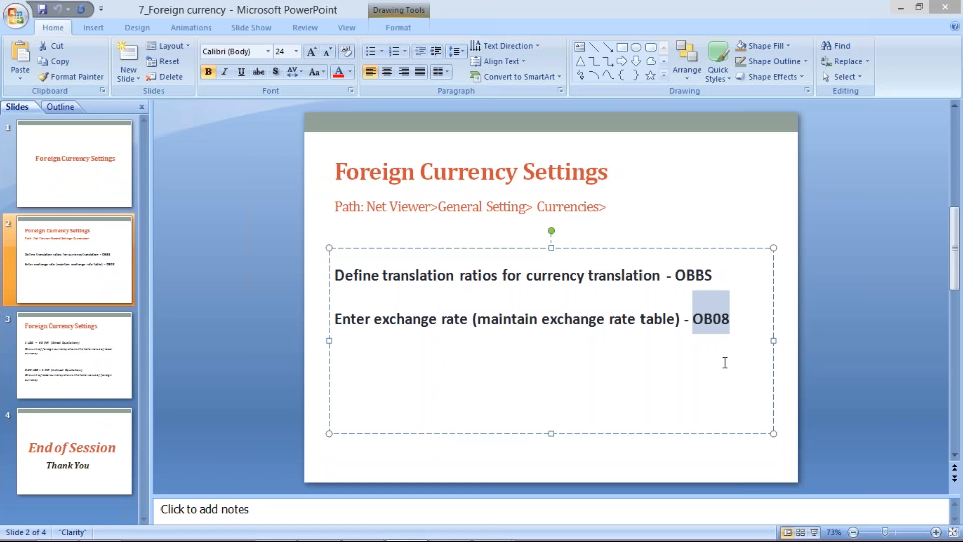
pyautogui.click(725, 362)
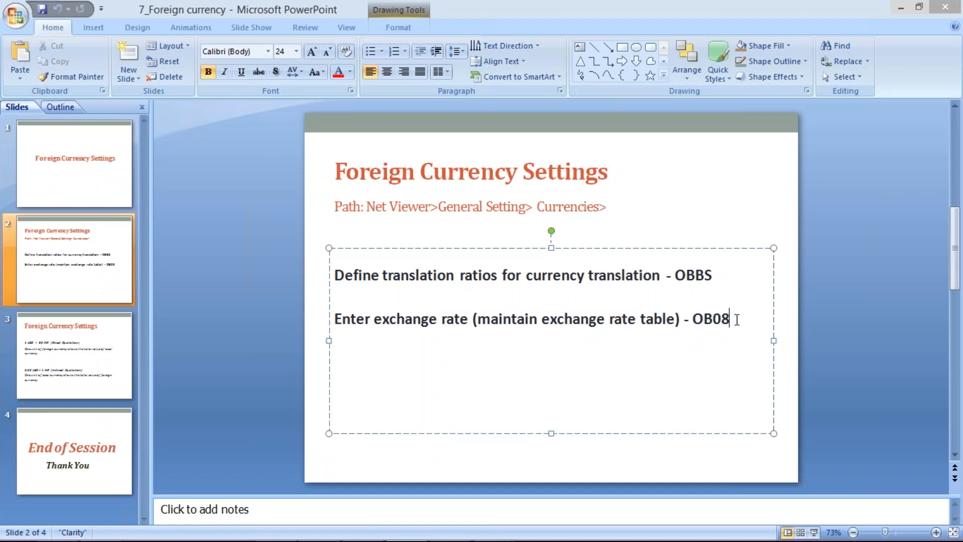
pyautogui.click(709, 219)
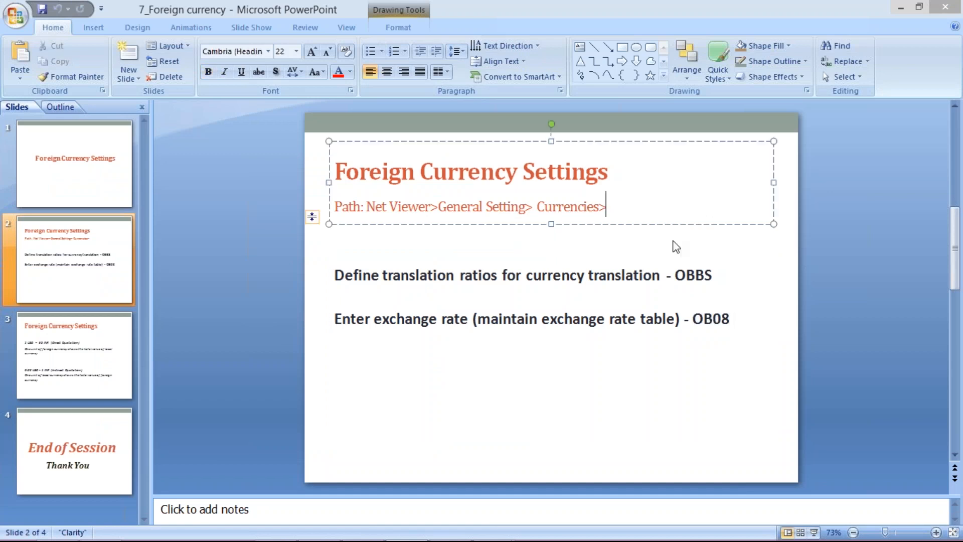
pyautogui.click(650, 473)
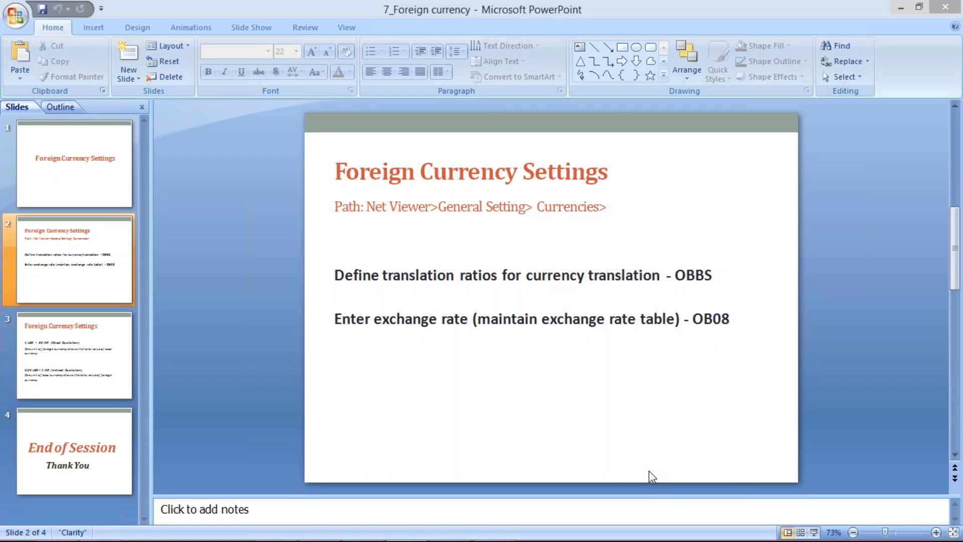
# Switch to the SAP exchange rate entries and clear the direct quotation, from-currency and to-currency of the 02.09.2017 row.
pyautogui.moveTo(426, 536)
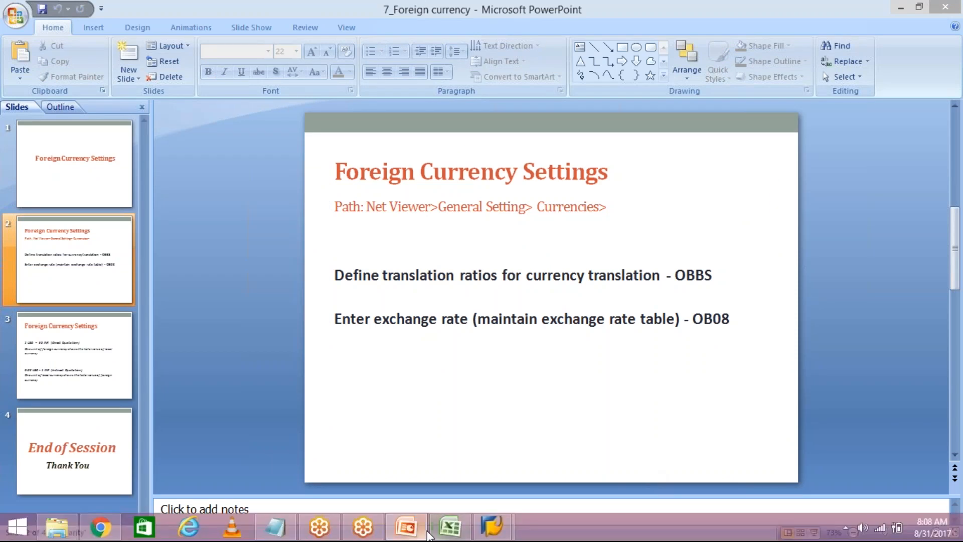
pyautogui.moveTo(491, 527)
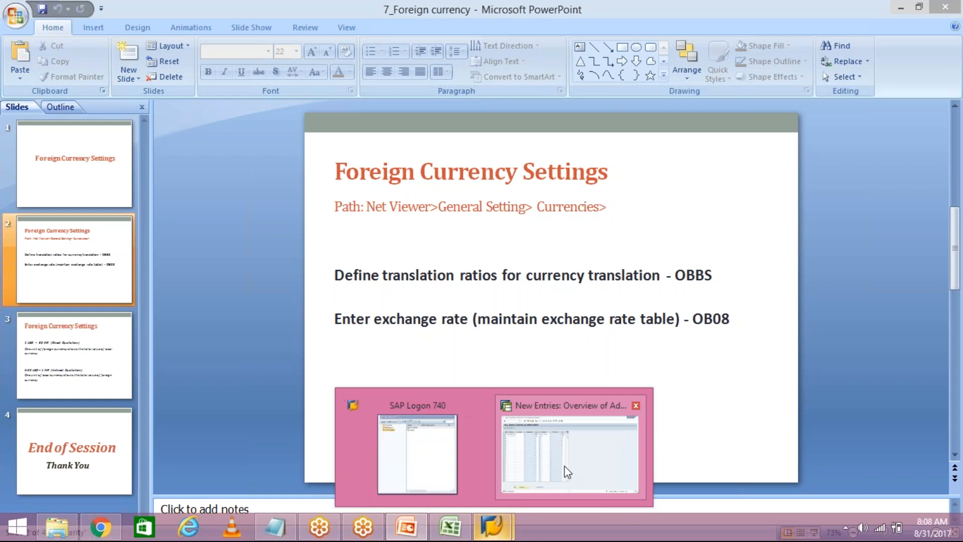
pyautogui.click(607, 456)
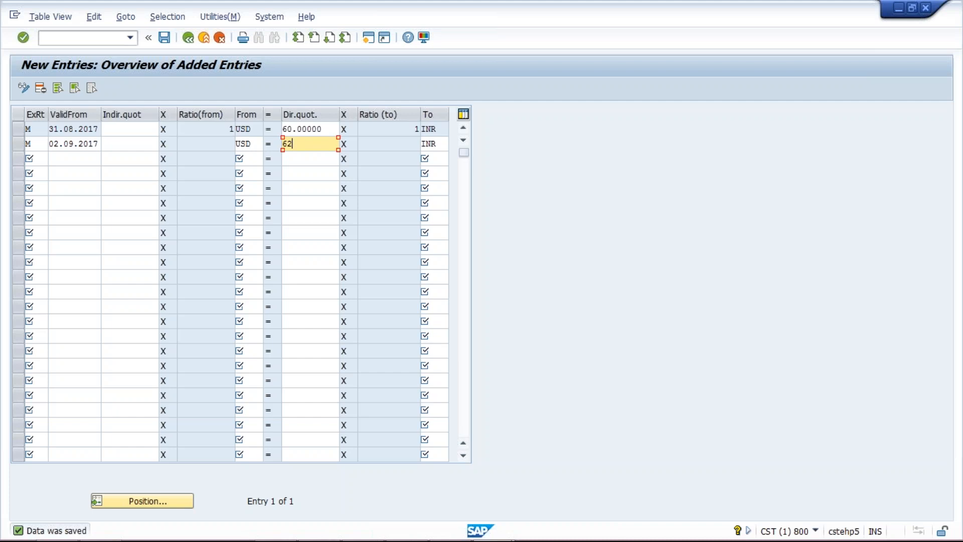
pyautogui.press('BackSpace')
pyautogui.press('BackSpace')
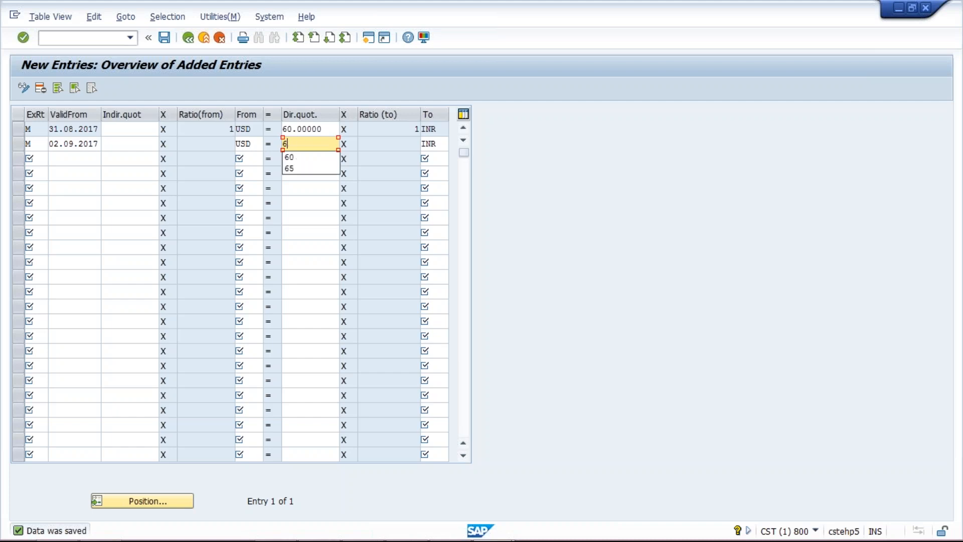
pyautogui.click(256, 144)
pyautogui.press('BackSpace')
pyautogui.press('BackSpace')
pyautogui.press('BackSpace')
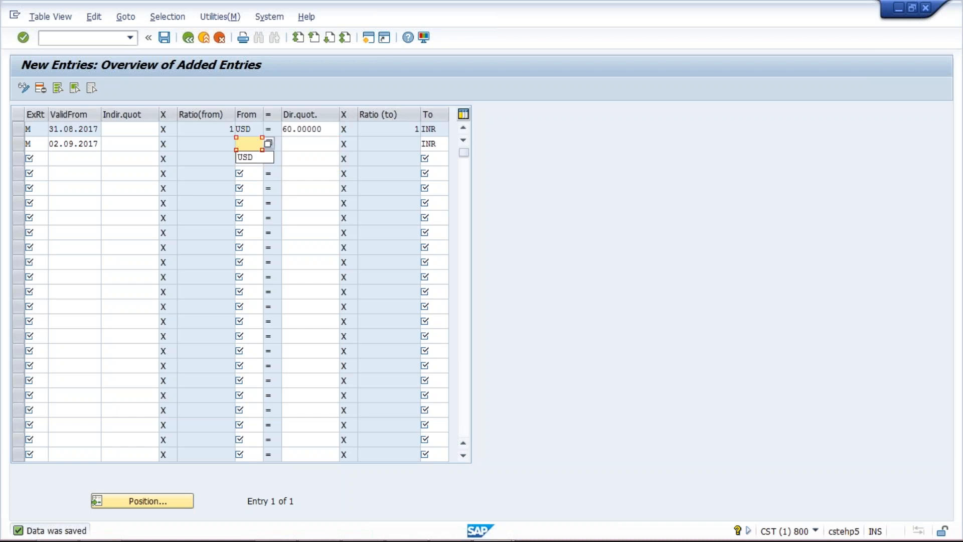
pyautogui.click(434, 144)
pyautogui.press('BackSpace')
pyautogui.press('BackSpace')
pyautogui.press('BackSpace')
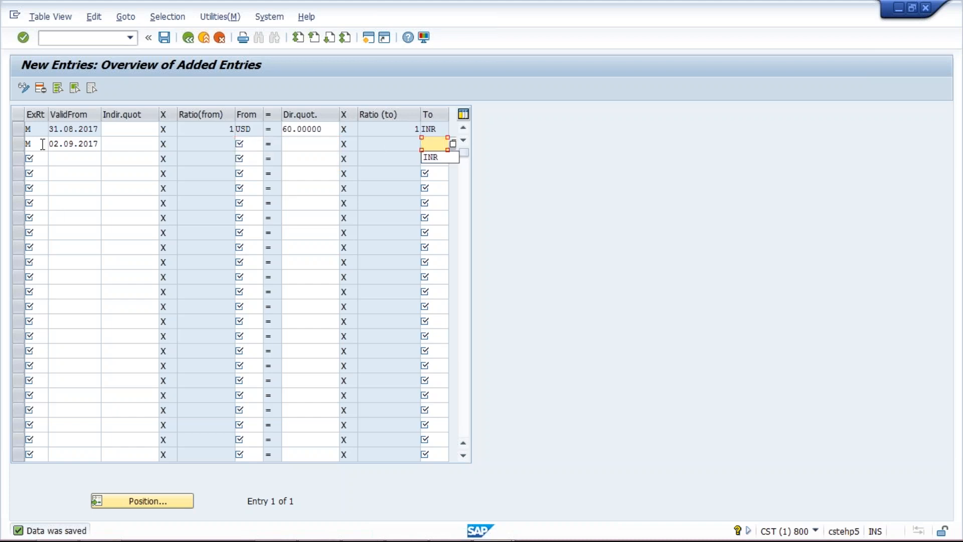
# Clear the valid-from date and the exchange rate type of the second row.
pyautogui.click(84, 143)
pyautogui.press('BackSpace')
pyautogui.press('BackSpace')
pyautogui.press('BackSpace')
pyautogui.press('BackSpace')
pyautogui.press('BackSpace')
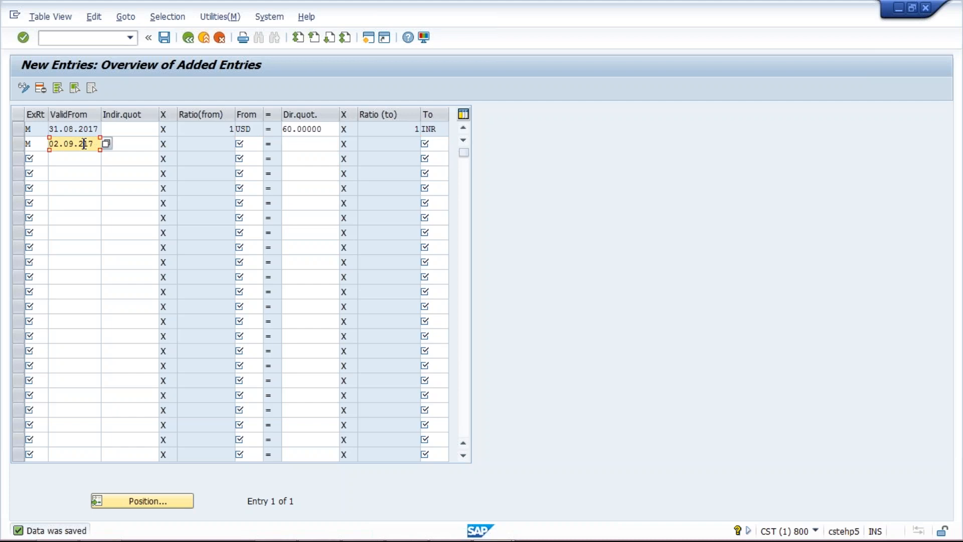
pyautogui.press('BackSpace')
pyautogui.press('BackSpace')
pyautogui.press('BackSpace')
pyautogui.press('BackSpace')
pyautogui.press('BackSpace')
pyautogui.press('Escape')
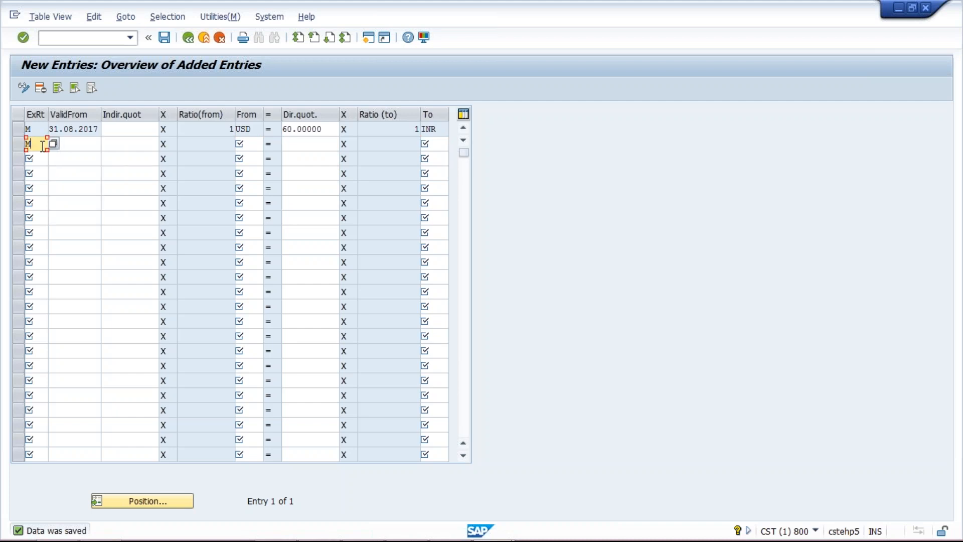
pyautogui.click(29, 144)
pyautogui.press('BackSpace')
pyautogui.press('Return')
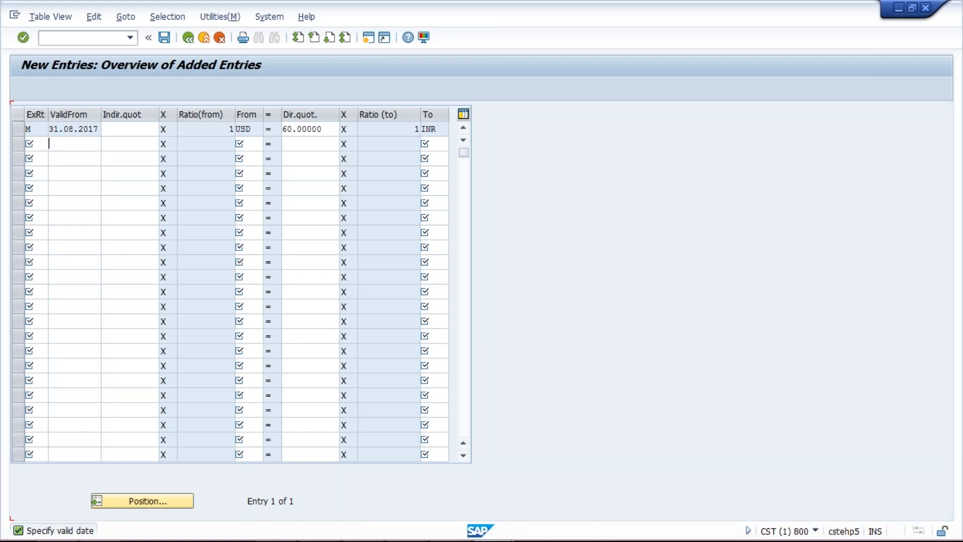
pyautogui.press('Return')
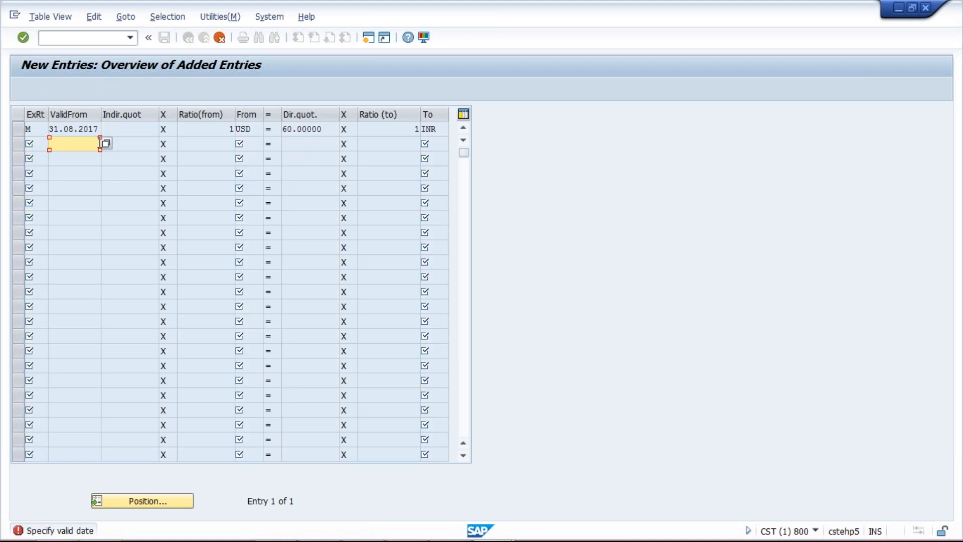
pyautogui.press('Return')
pyautogui.press('Return')
pyautogui.press('BackSpace')
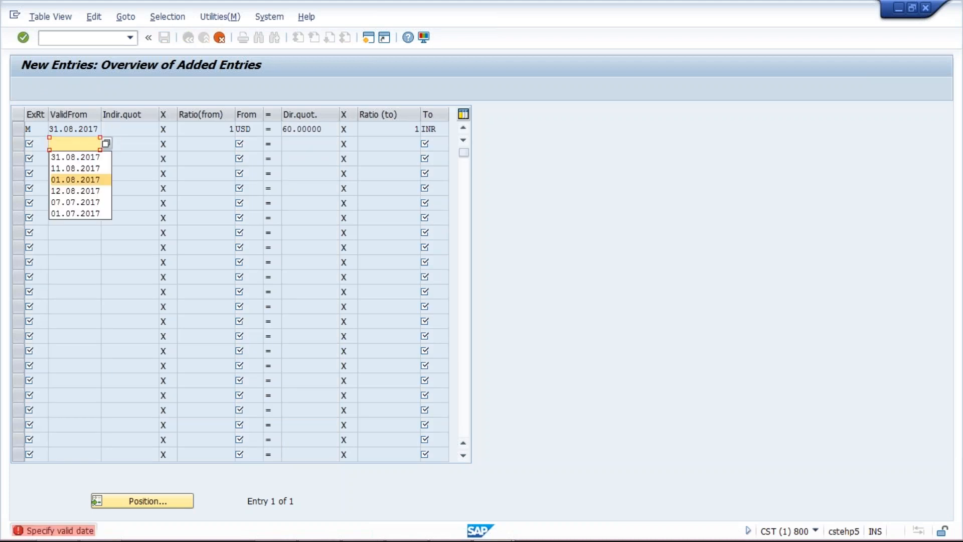
pyautogui.click(80, 158)
pyautogui.press('Return')
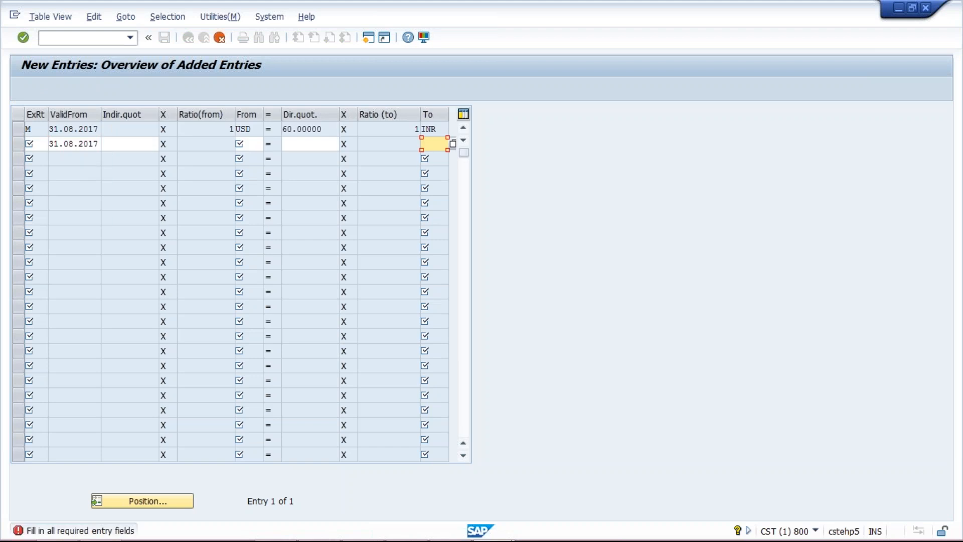
pyautogui.click(219, 38)
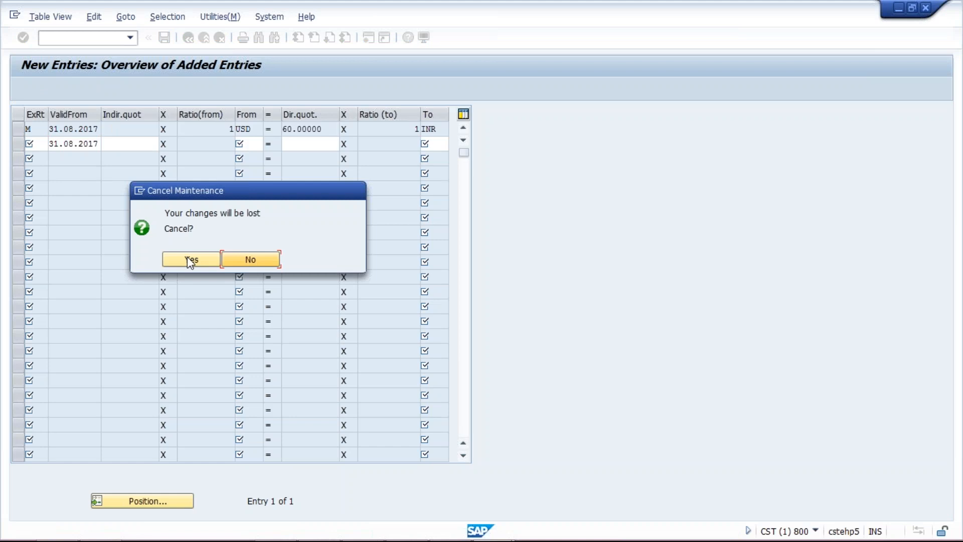
pyautogui.click(188, 259)
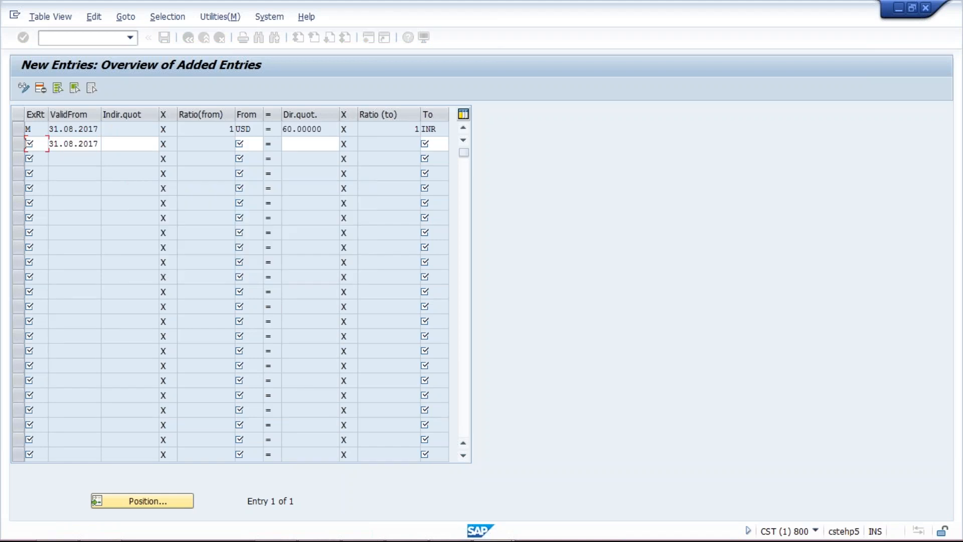
# Save the exchange rate table and check the indirect and direct quotation fields of the 31.08.2017 entry.
pyautogui.click(164, 38)
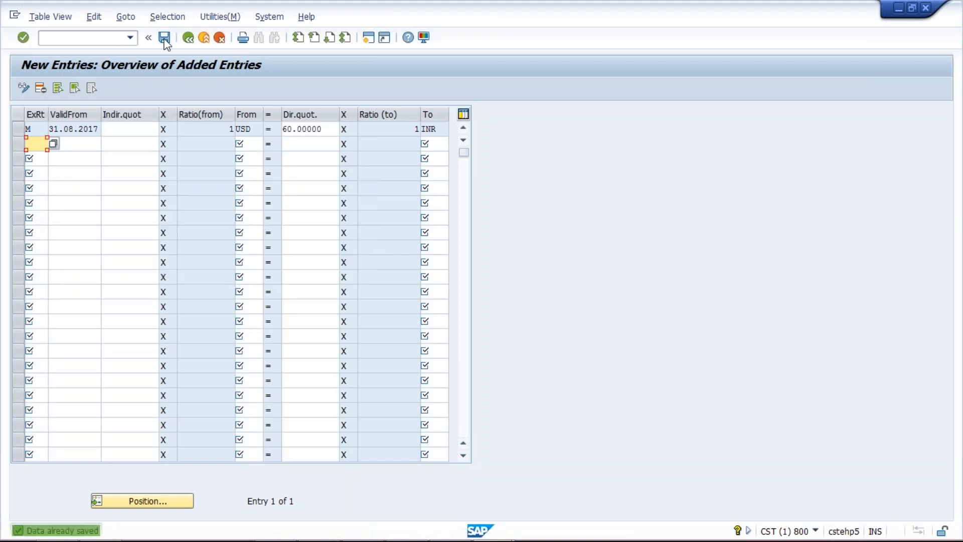
pyautogui.click(129, 130)
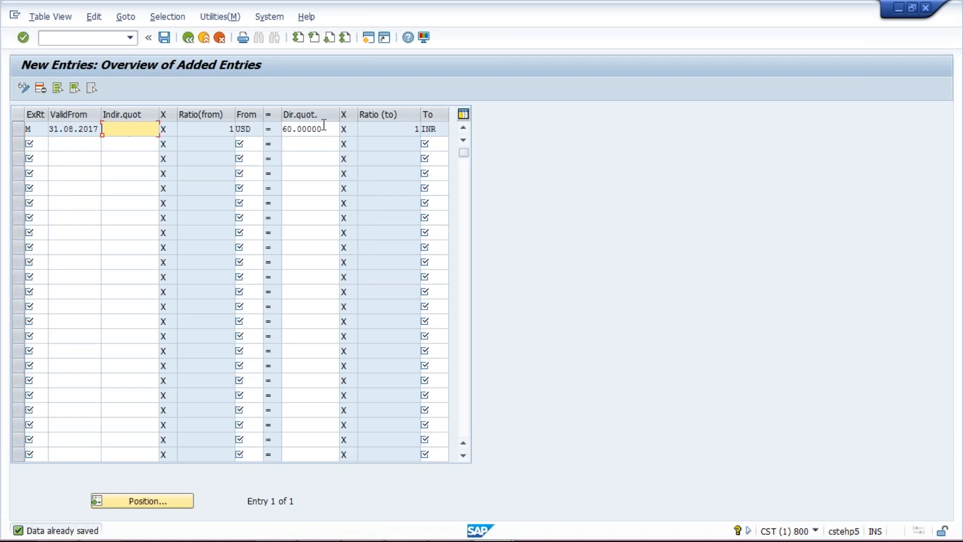
pyautogui.click(322, 130)
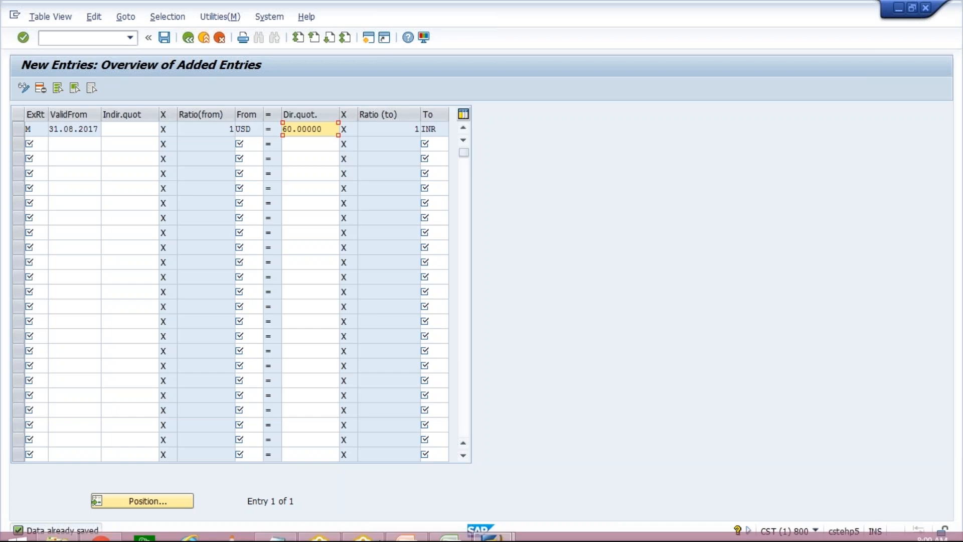
# Switch to the PowerPoint presentation and open slide 3 on direct and indirect quotation.
pyautogui.moveTo(406, 527)
pyautogui.click(327, 407)
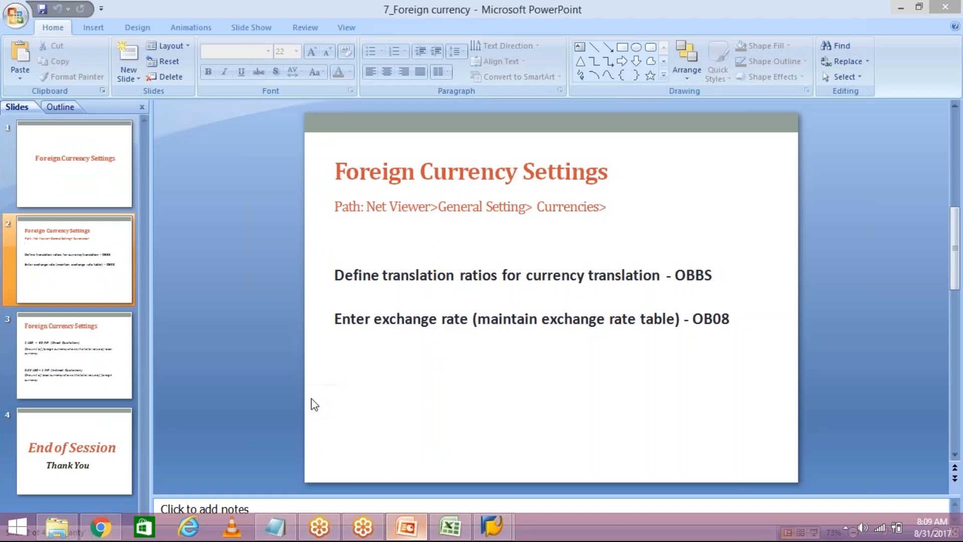
pyautogui.click(106, 352)
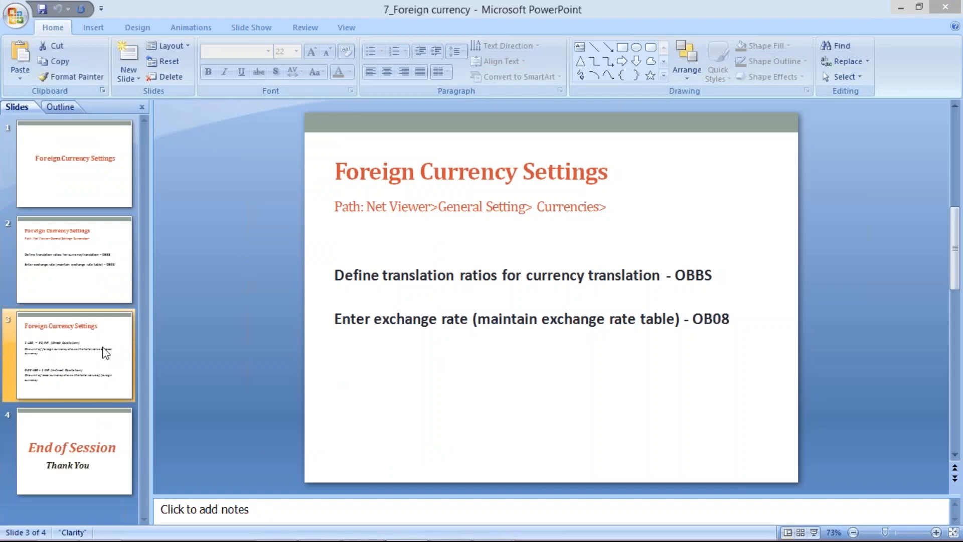
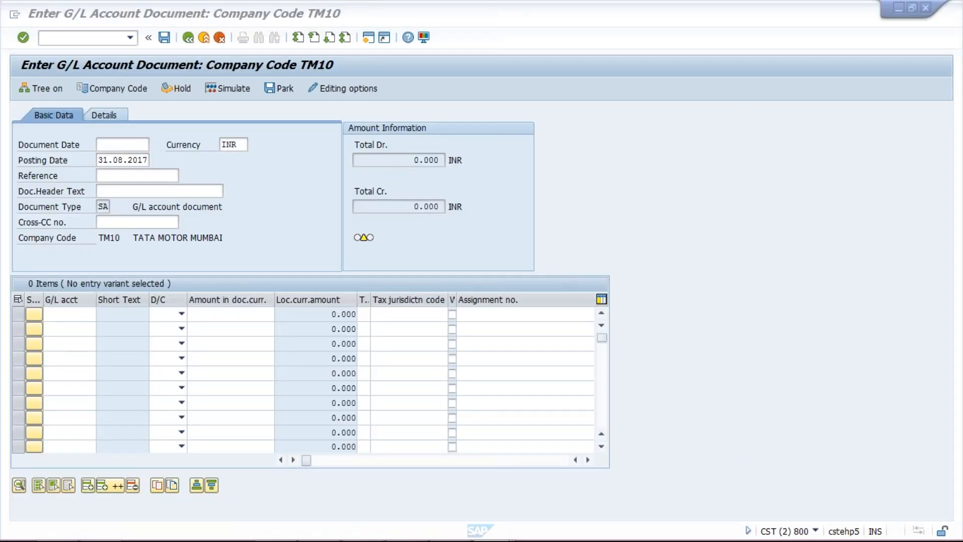
# Set the document date of the G/L account document for company code TM10 to 31.08.2017.
pyautogui.click(100, 140)
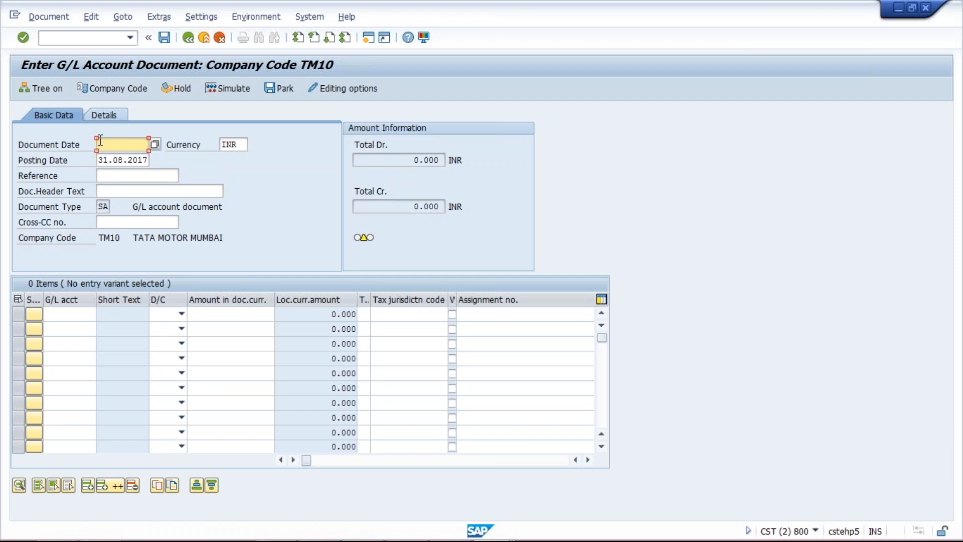
pyautogui.write('31.')
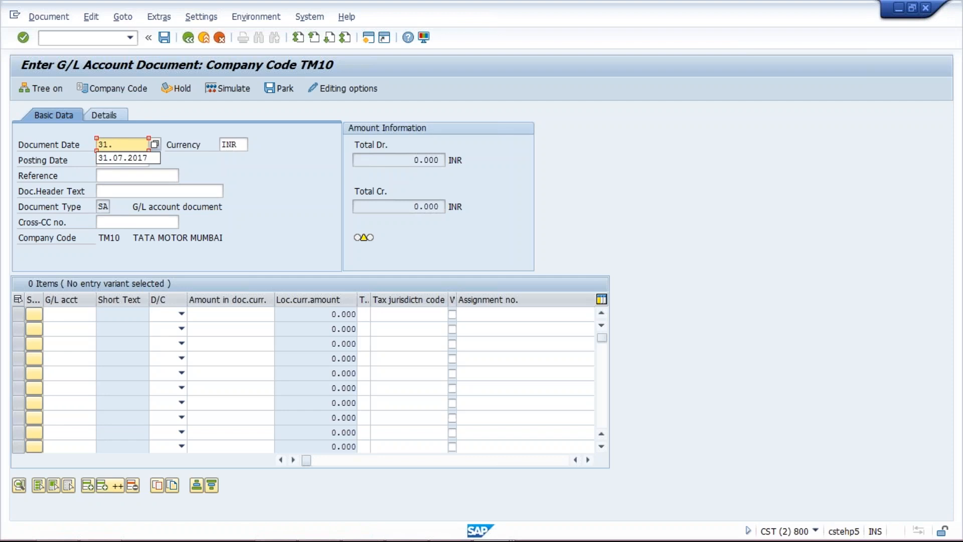
pyautogui.write('07.2017')
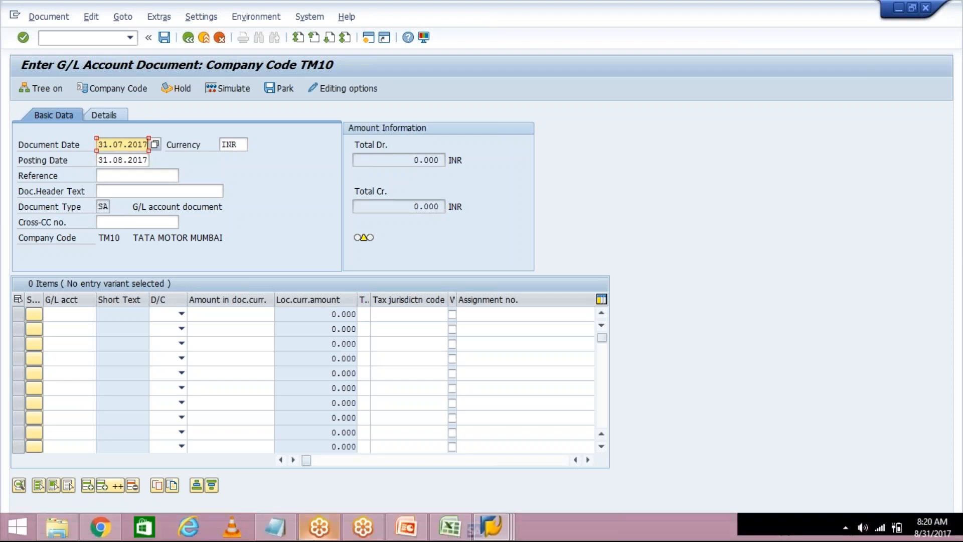
pyautogui.click(120, 146)
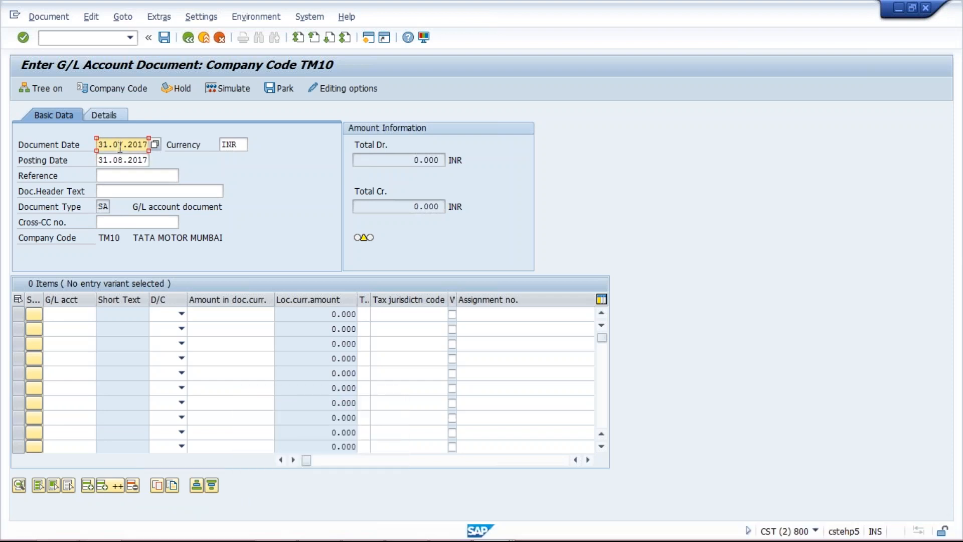
pyautogui.press('Delete')
pyautogui.write('8.2017')
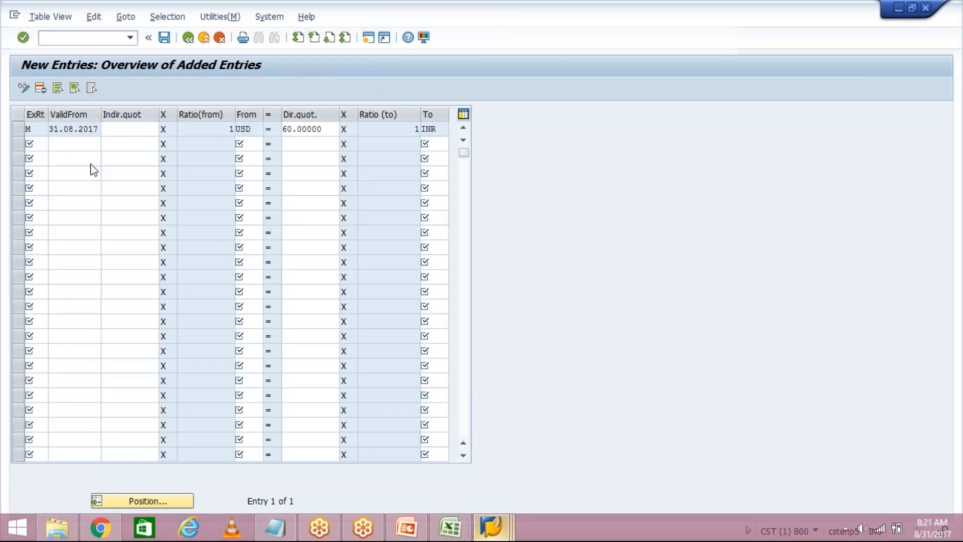
# Check the direct quotation of the USD to INR entry in the exchange rate window.
pyautogui.click(329, 126)
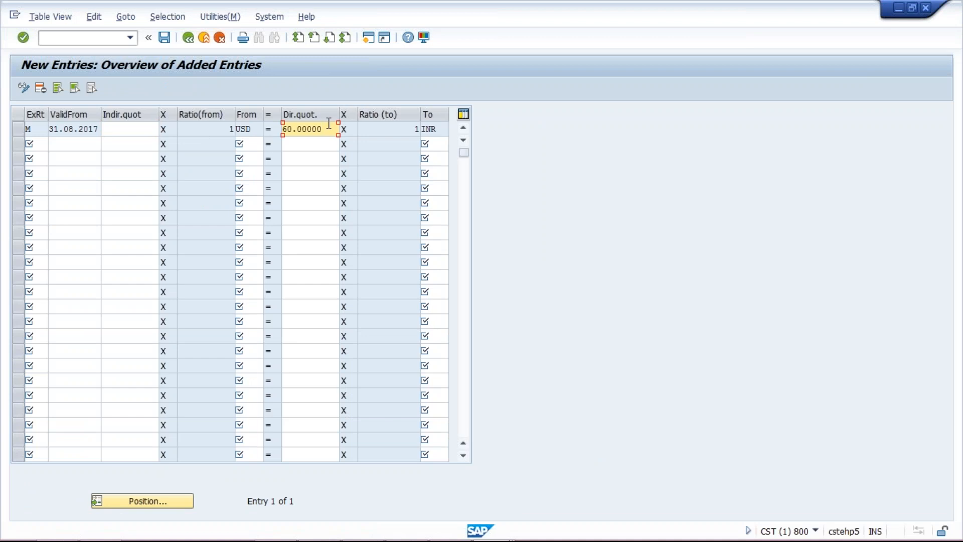
pyautogui.moveTo(321, 540)
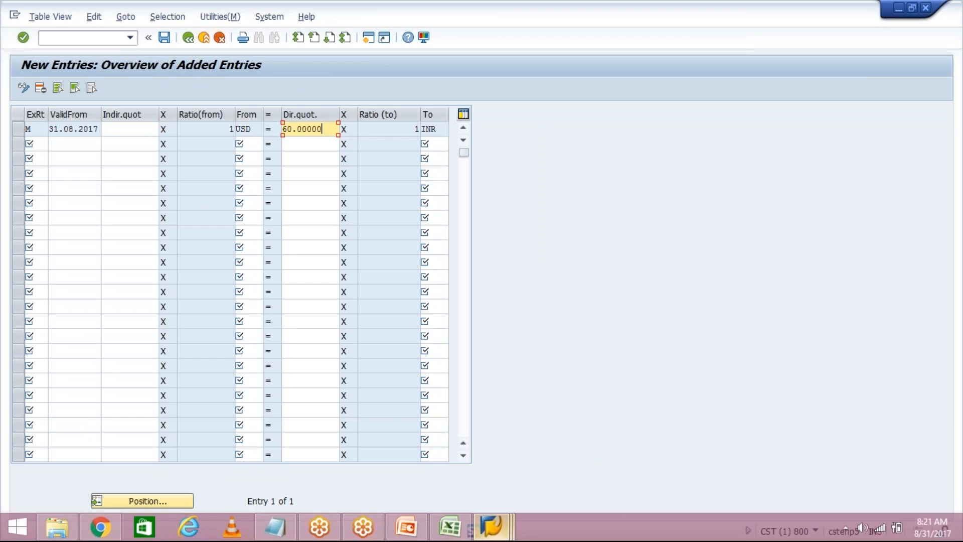
# Return to the G/L account document window and set the document currency to USD.
pyautogui.click(492, 525)
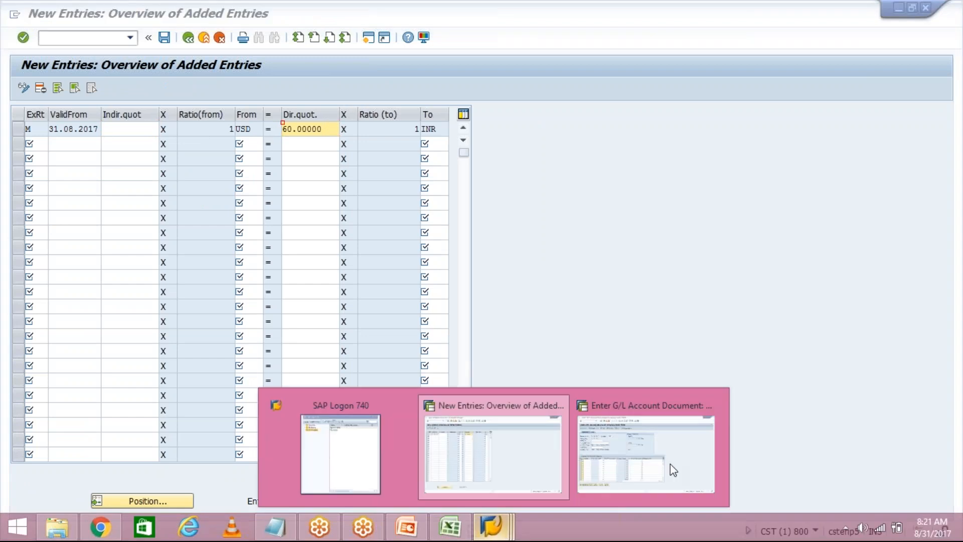
pyautogui.click(673, 470)
pyautogui.click(239, 142)
pyautogui.press('BackSpace')
pyautogui.press('BackSpace')
pyautogui.press('BackSpace')
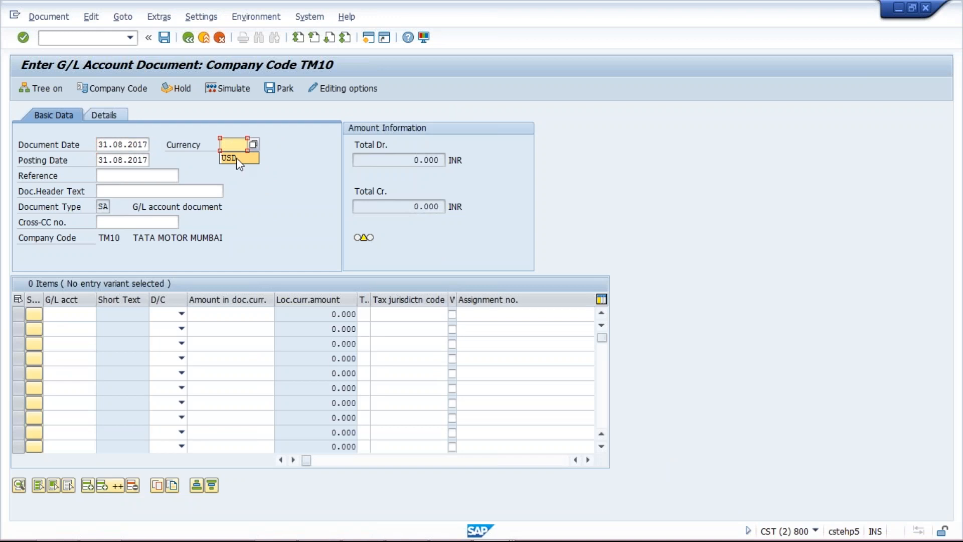
pyautogui.click(236, 158)
# Fill the first line item with G/L account 4000, Debit and a document currency amount of 1.
pyautogui.click(79, 316)
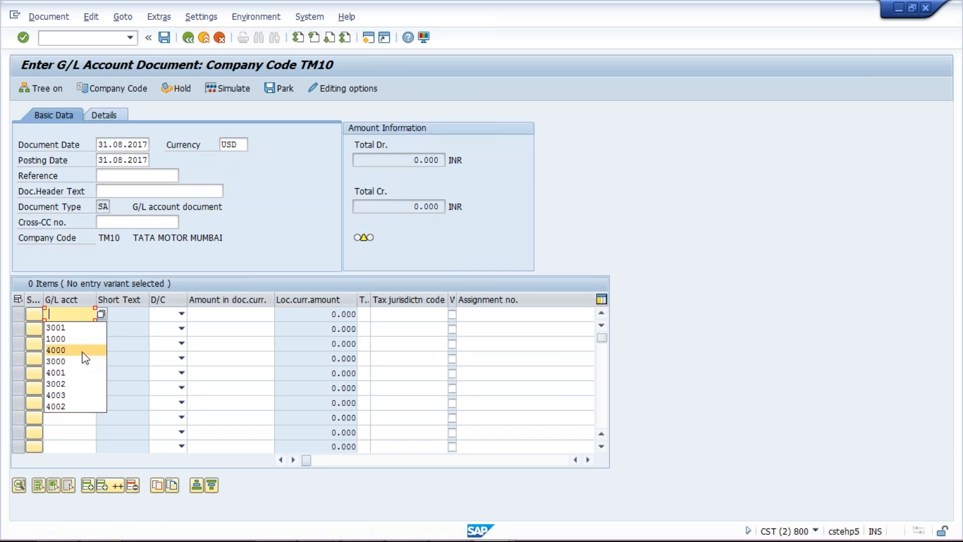
pyautogui.click(85, 351)
pyautogui.click(174, 314)
pyautogui.click(170, 339)
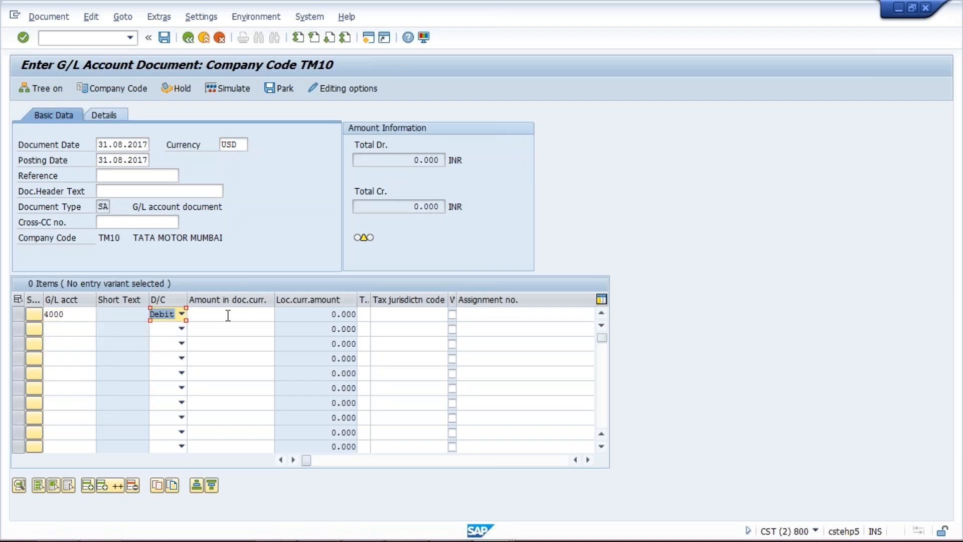
pyautogui.click(227, 315)
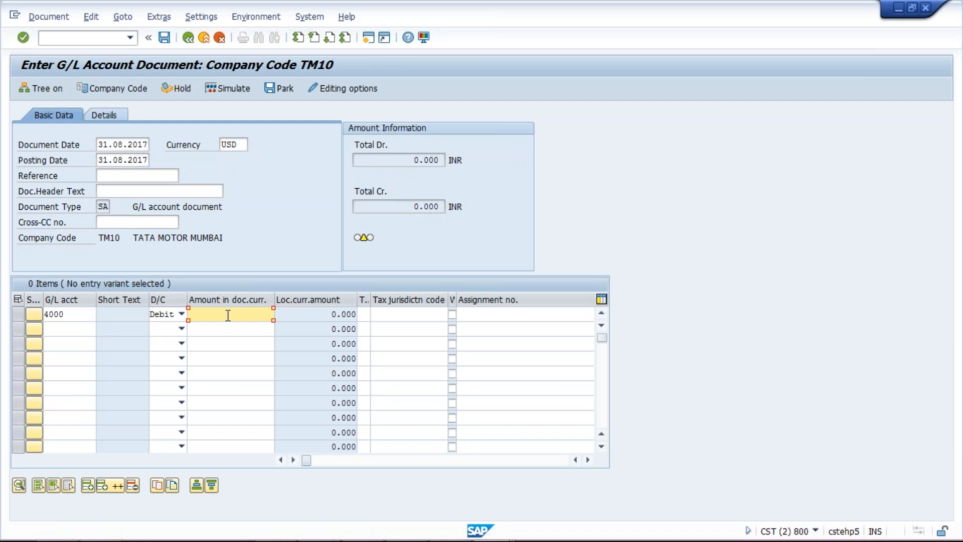
pyautogui.write('1')
# Fill the second line item with G/L account 1000, Credit and amount 1, and validate both lines.
pyautogui.click(62, 329)
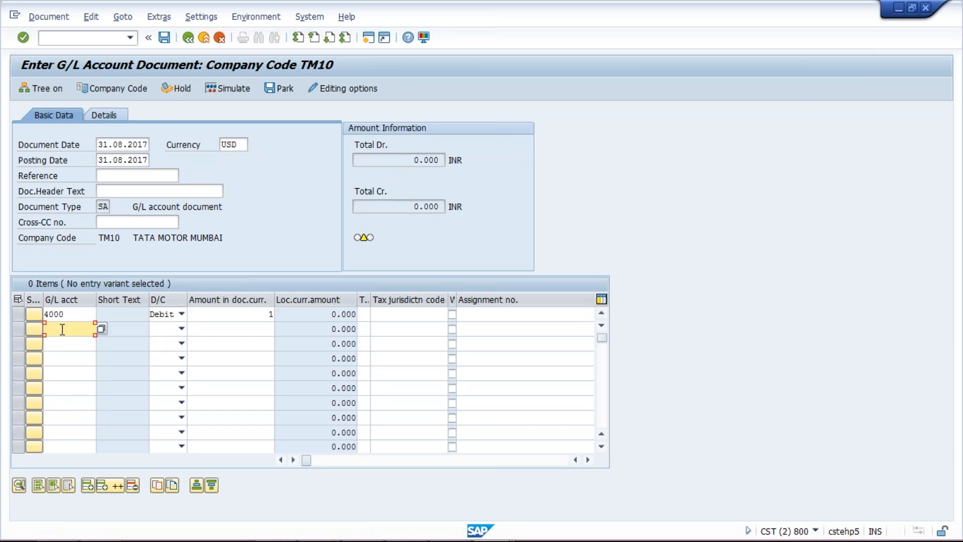
pyautogui.write('1000')
pyautogui.click(182, 329)
pyautogui.click(171, 345)
pyautogui.click(242, 327)
pyautogui.write('1')
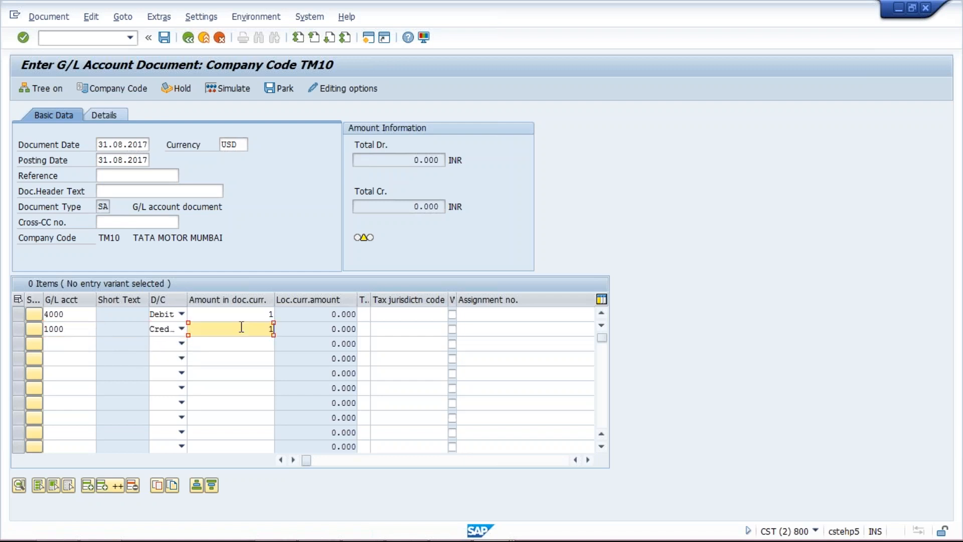
pyautogui.press('Return')
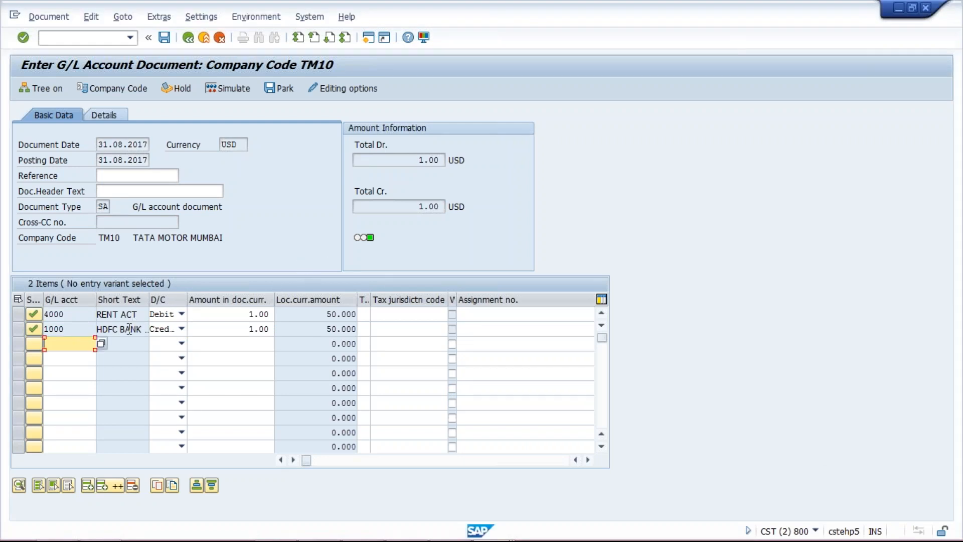
# Simulate the USD G/L account document with its 4000 debit and 1000 credit lines, and post it.
pyautogui.click(216, 313)
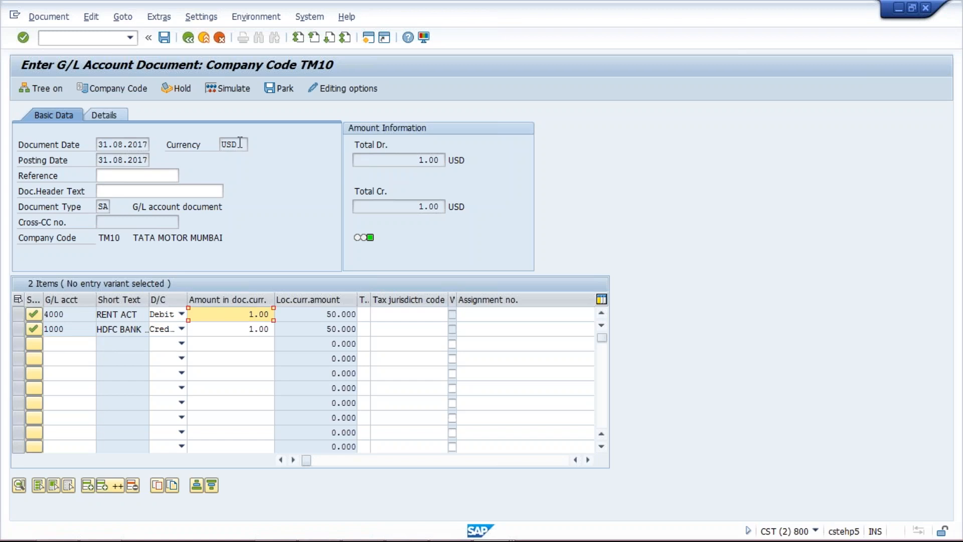
pyautogui.click(221, 141)
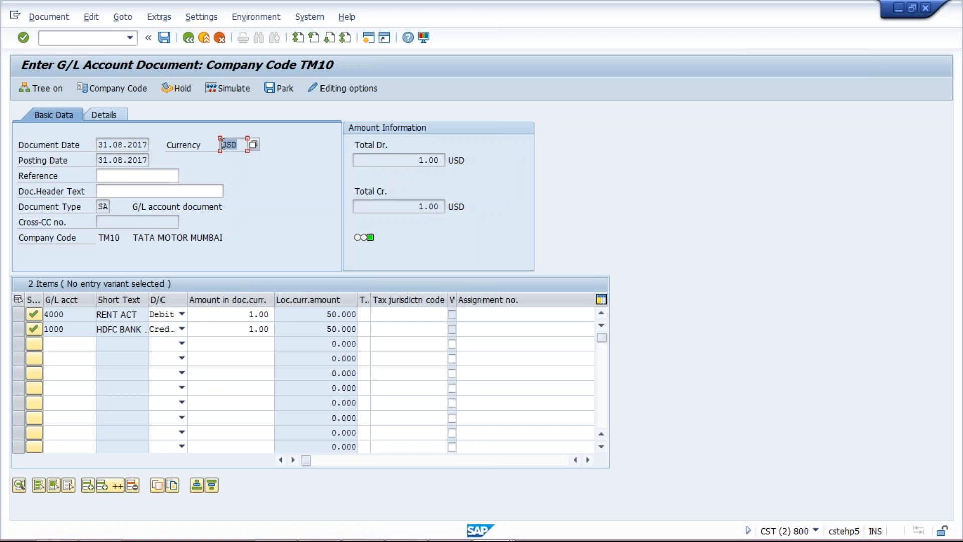
pyautogui.click(231, 89)
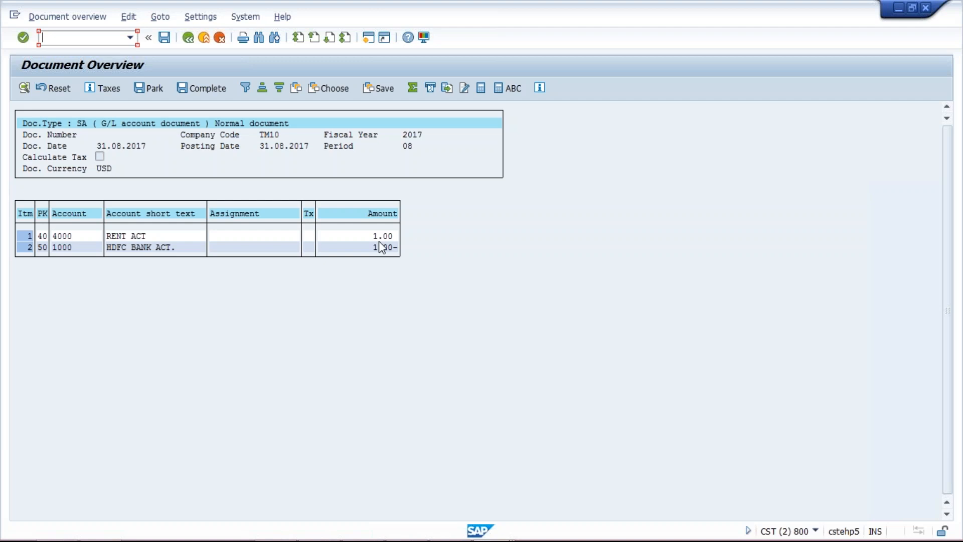
pyautogui.click(165, 39)
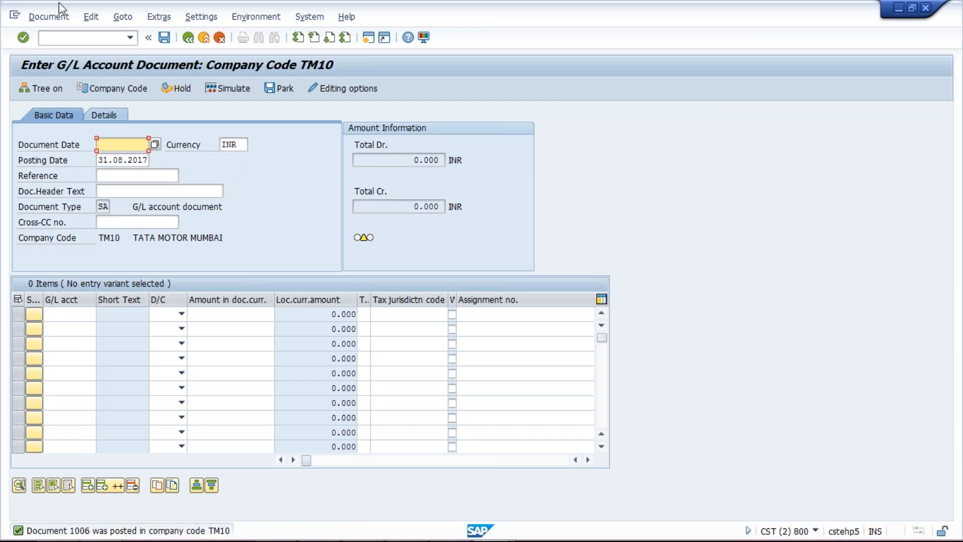
# Display the document just posted and switch its line item amounts to the local currency INR.
pyautogui.click(50, 16)
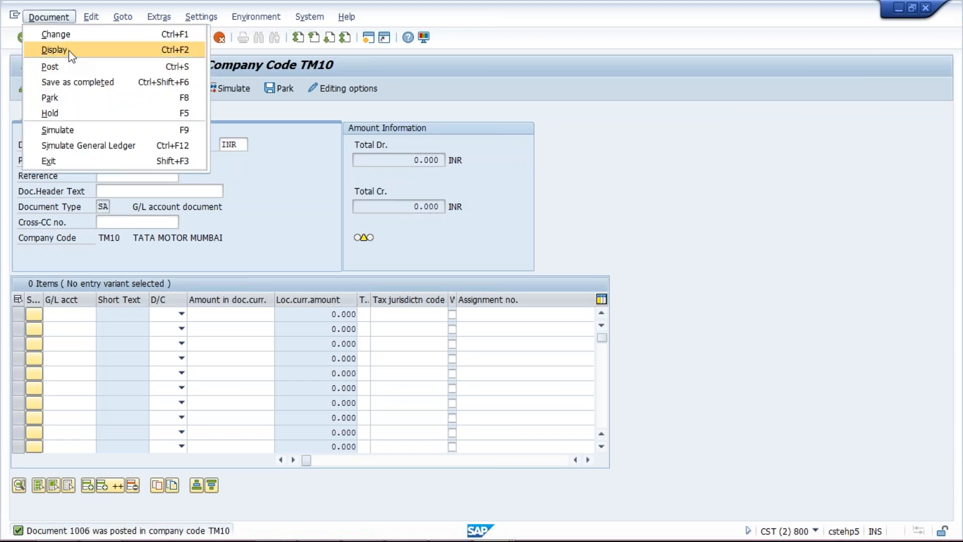
pyautogui.click(71, 50)
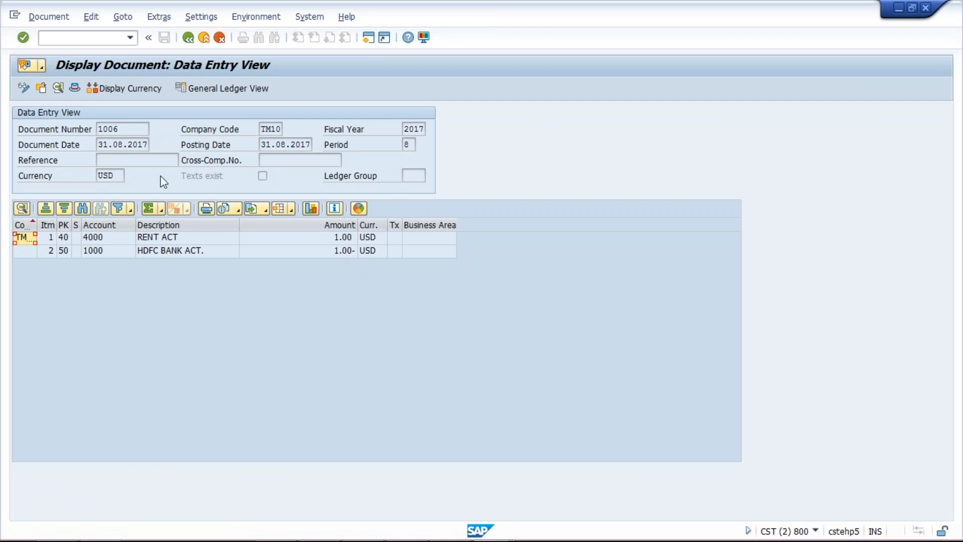
pyautogui.click(141, 90)
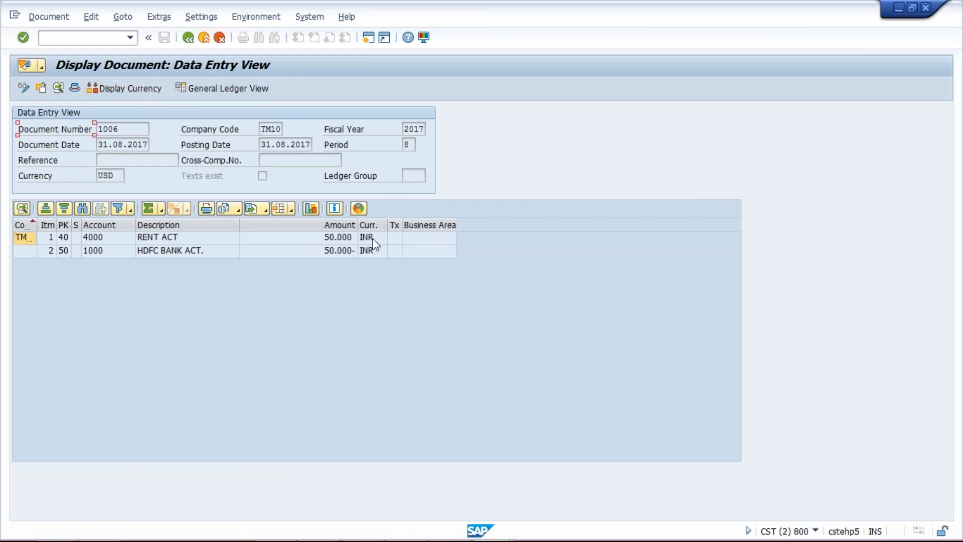
# Examine the INR amounts of the rent and bank lines in the displayed document.
pyautogui.click(322, 238)
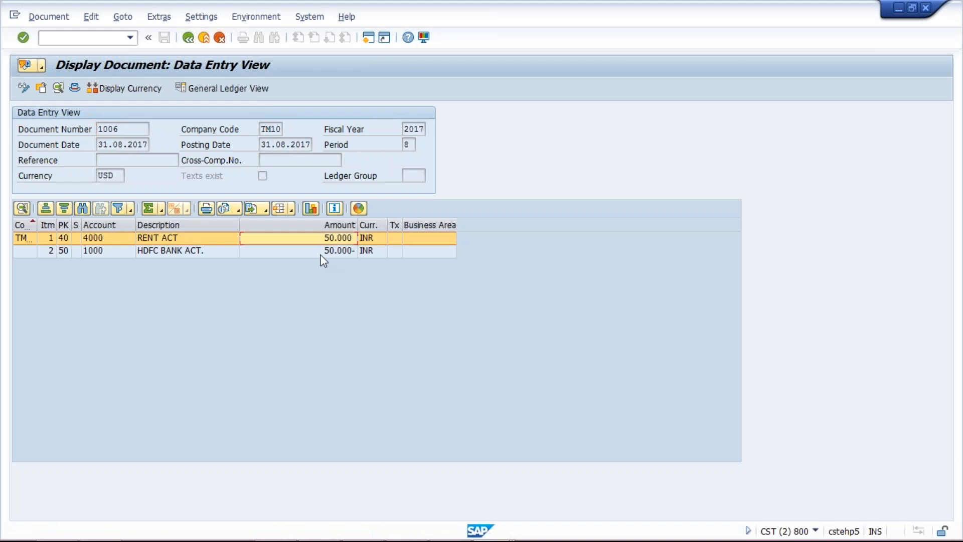
pyautogui.click(321, 253)
pyautogui.click(312, 237)
pyautogui.click(311, 251)
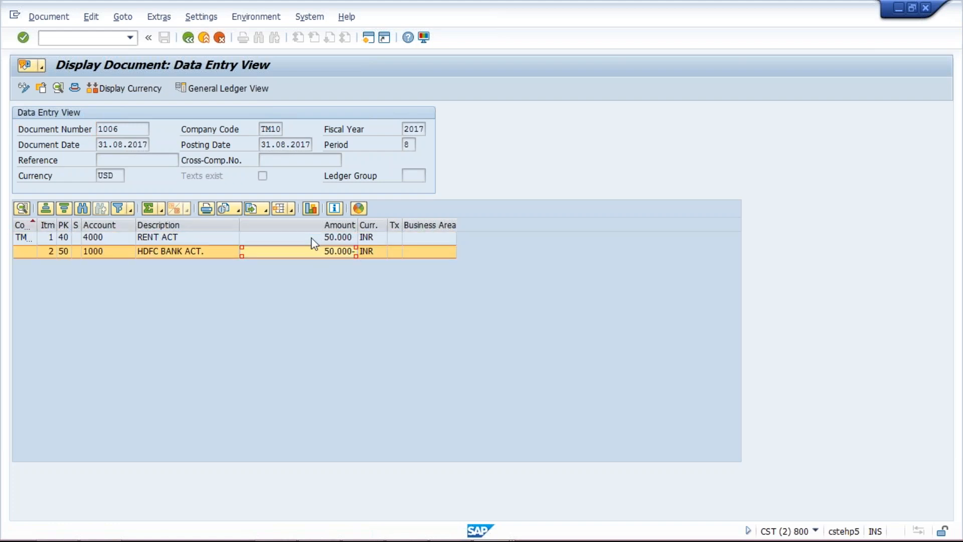
pyautogui.click(311, 237)
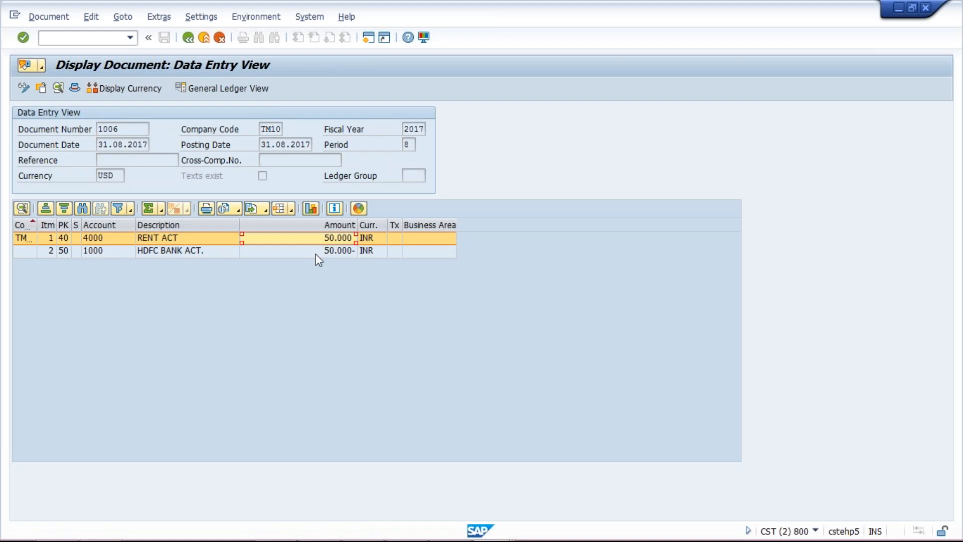
pyautogui.click(315, 255)
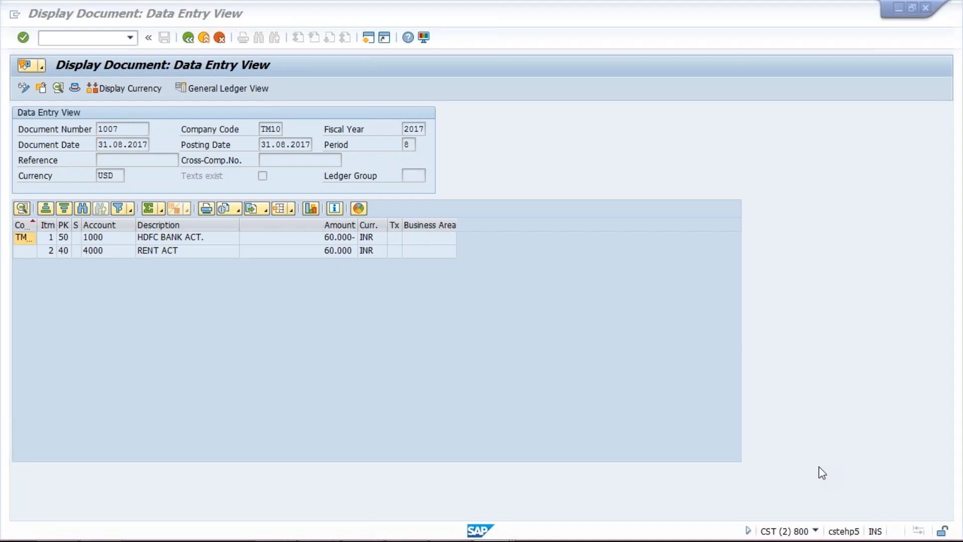
# Return to the exchange rate window, check the direct quotation of the USD to INR entry and save the entries.
pyautogui.click(507, 379)
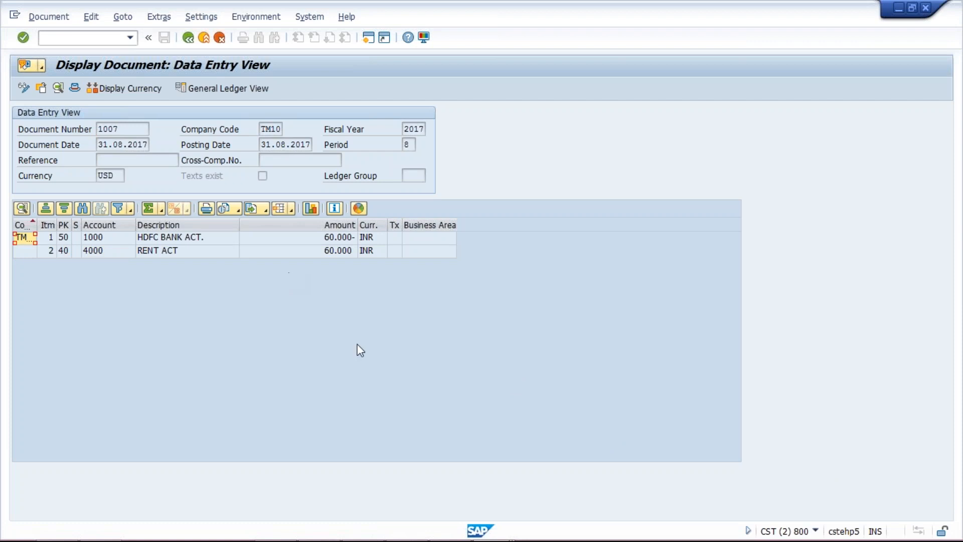
pyautogui.moveTo(446, 536)
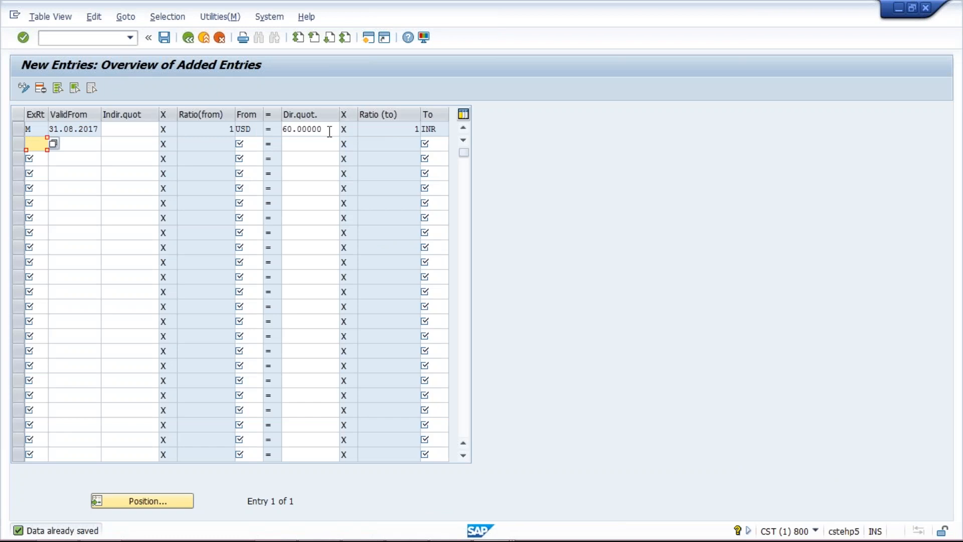
pyautogui.click(331, 127)
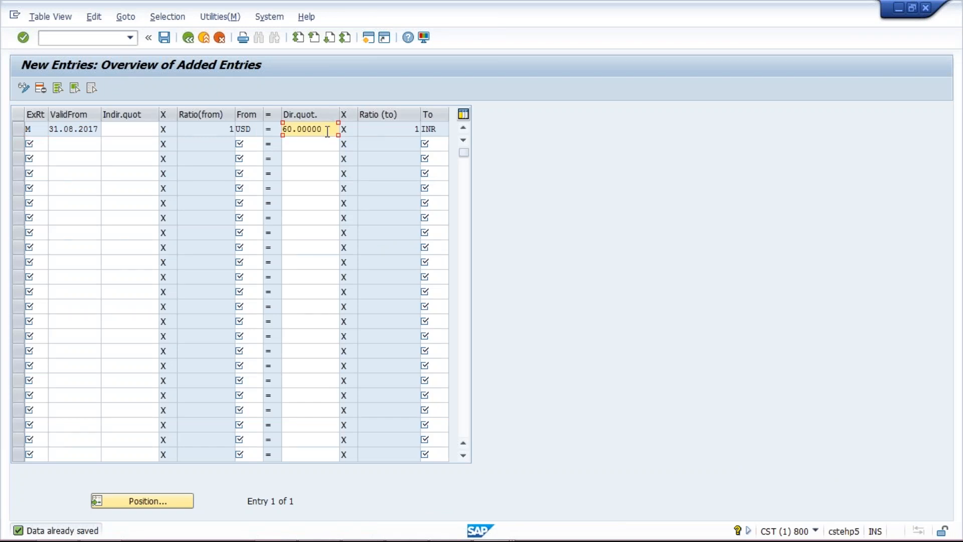
pyautogui.click(165, 38)
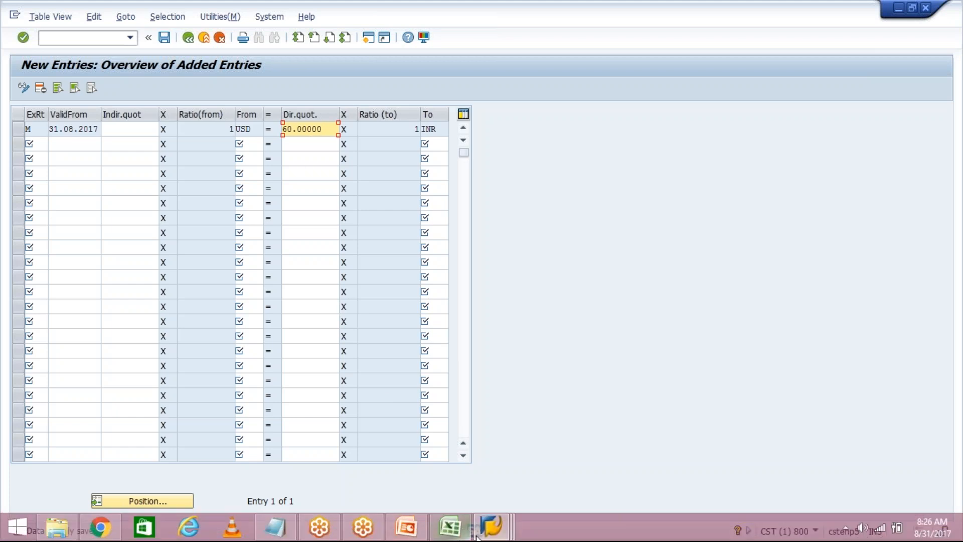
# Switch back to the display of document 1007 and examine the INR amounts of its bank and rent lines.
pyautogui.moveTo(477, 537)
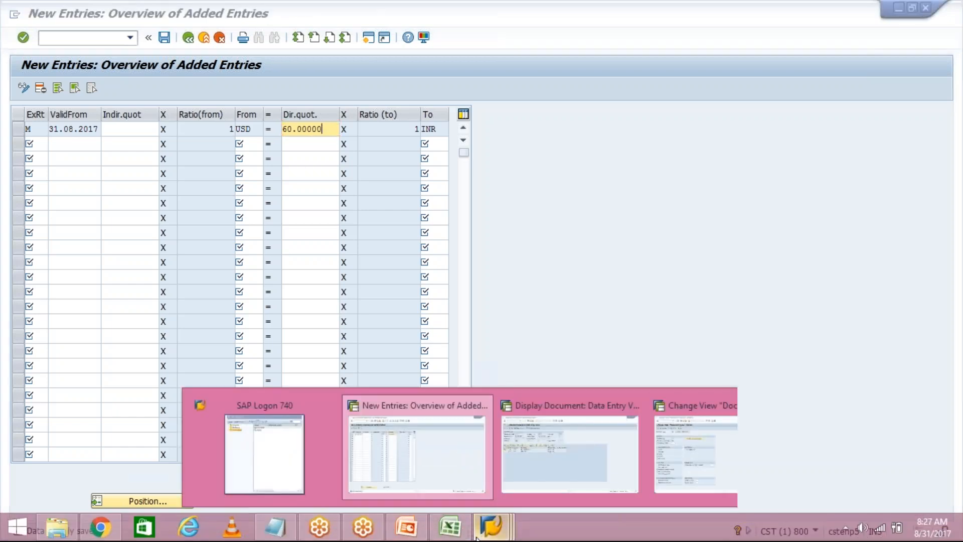
pyautogui.click(598, 455)
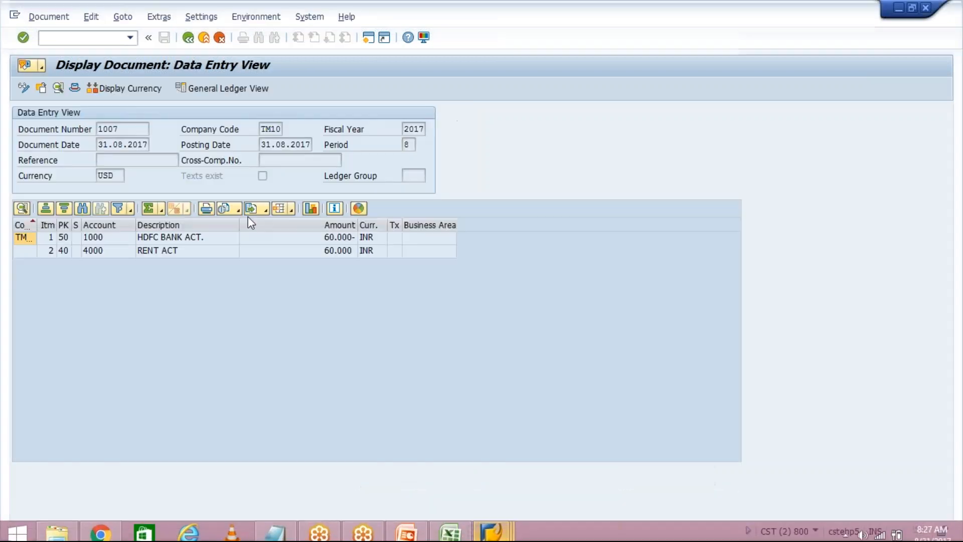
pyautogui.click(277, 239)
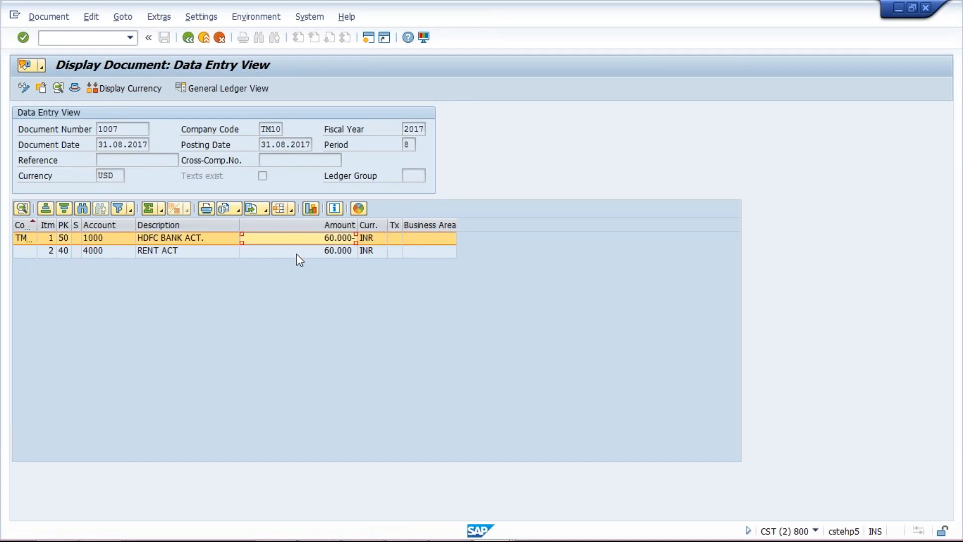
pyautogui.click(297, 253)
# Open a new SAP session and start transaction FBL3N for G/L account line items.
pyautogui.click(370, 43)
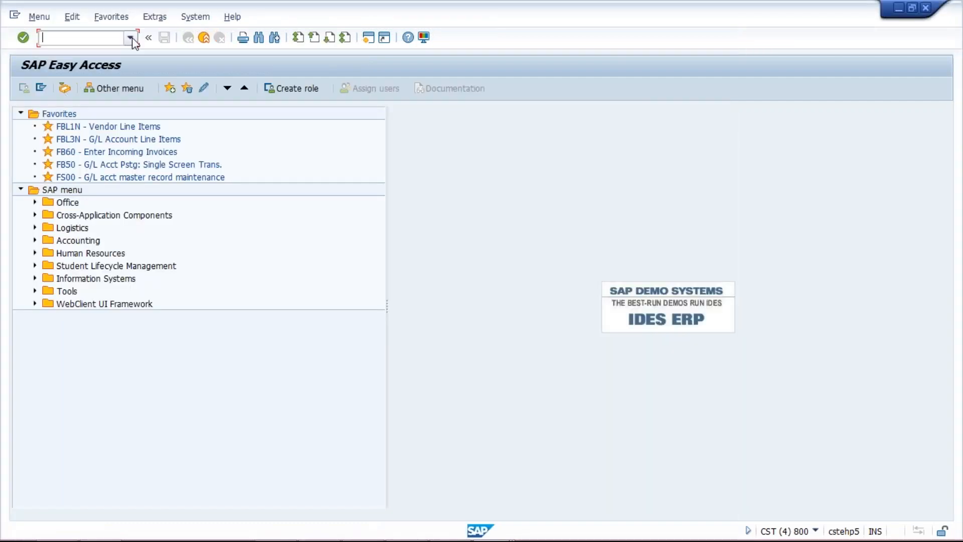
pyautogui.click(131, 38)
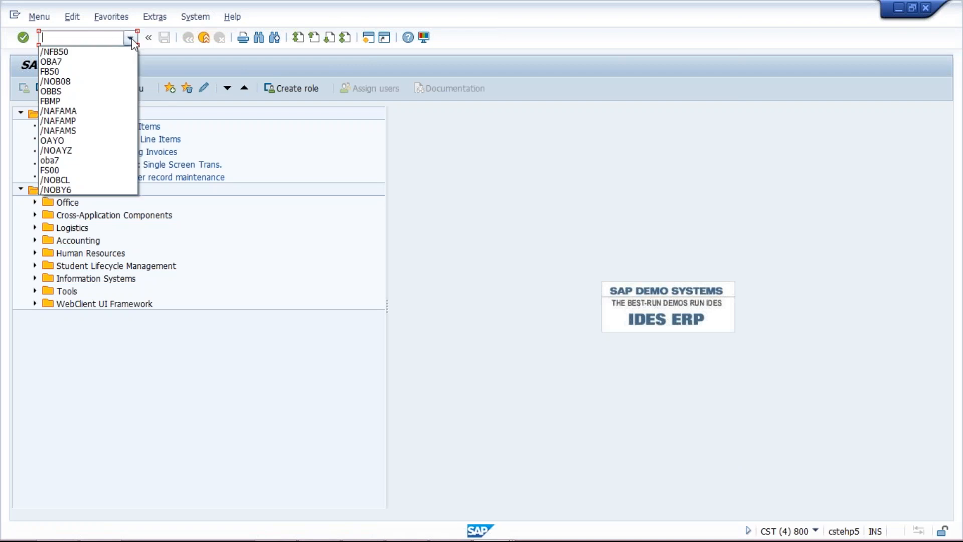
pyautogui.click(105, 36)
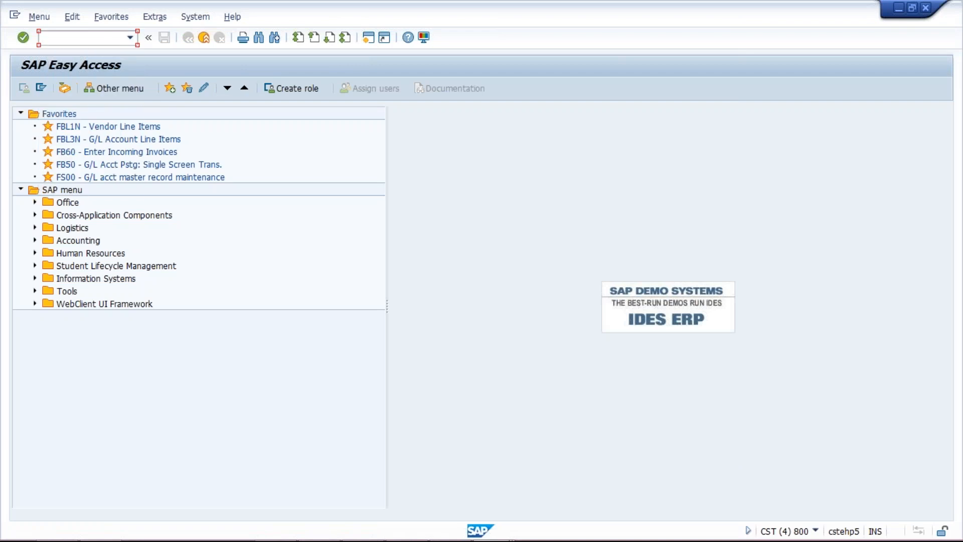
pyautogui.write('FBL3N')
pyautogui.press('Return')
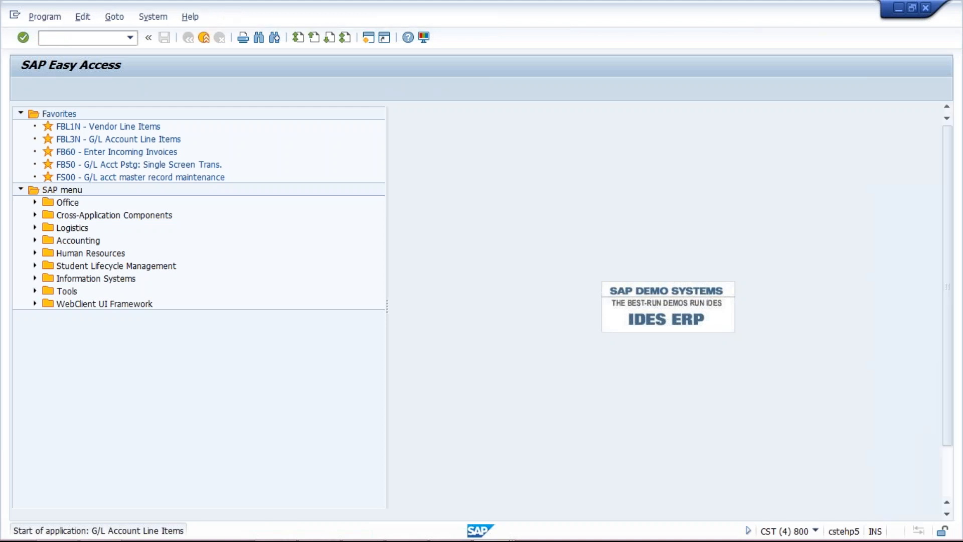
# Run the line item report for G/L account 4000 in company code TM10.
pyautogui.write('4')
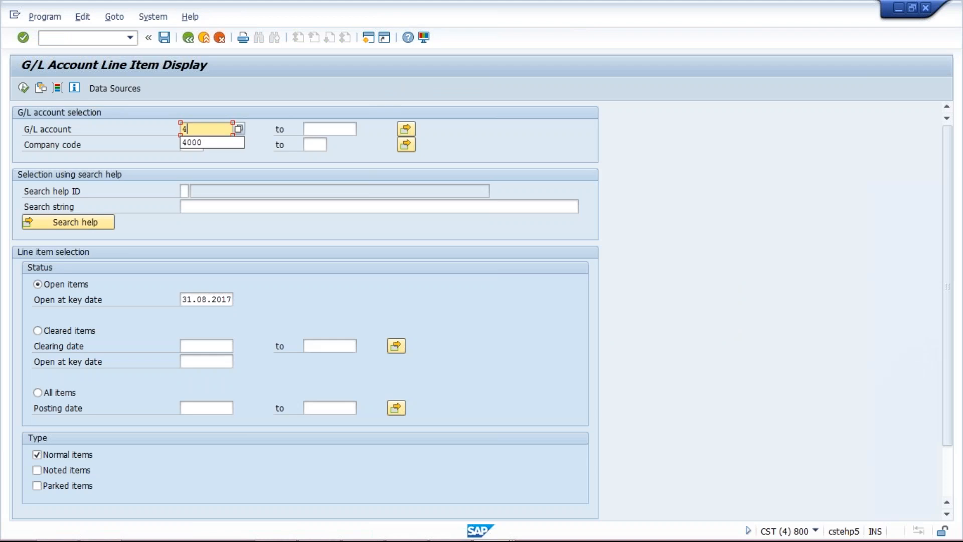
pyautogui.write('000')
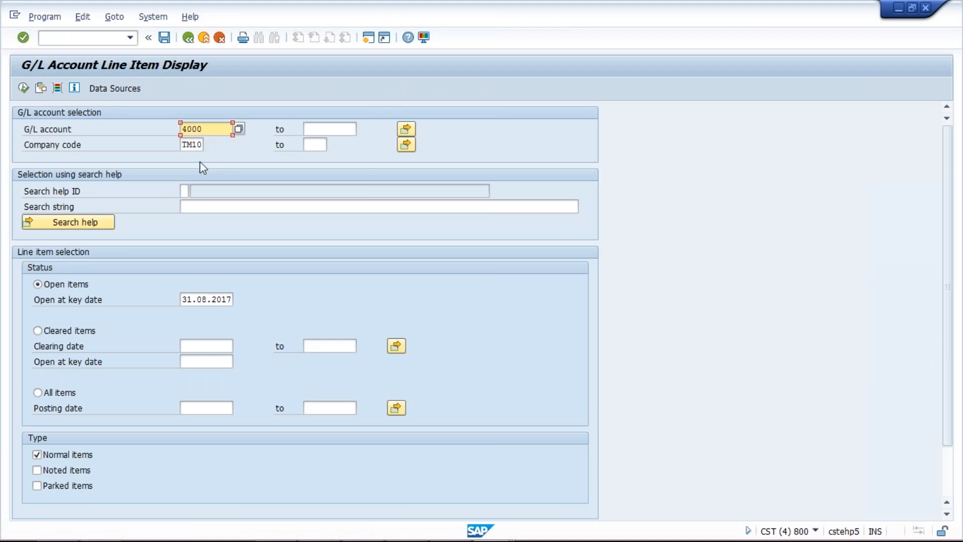
pyautogui.click(24, 89)
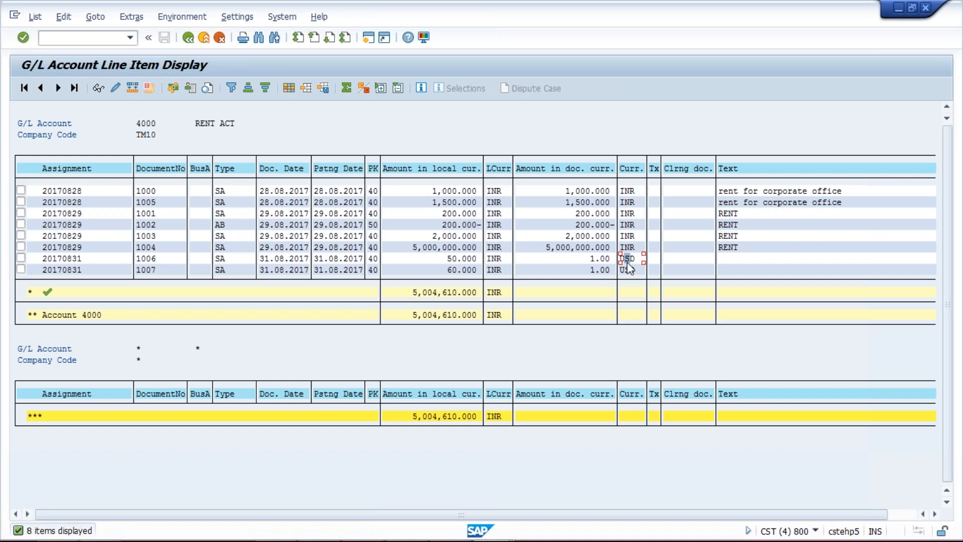
# Compare the document currency and local currency amounts of the two USD postings, documents 1006 and 1007, in the line item list.
pyautogui.click(587, 258)
pyautogui.click(583, 270)
pyautogui.click(583, 255)
pyautogui.click(455, 258)
pyautogui.moveTo(427, 539)
pyautogui.click(474, 271)
pyautogui.click(602, 271)
pyautogui.click(548, 271)
pyautogui.click(629, 273)
pyautogui.click(505, 274)
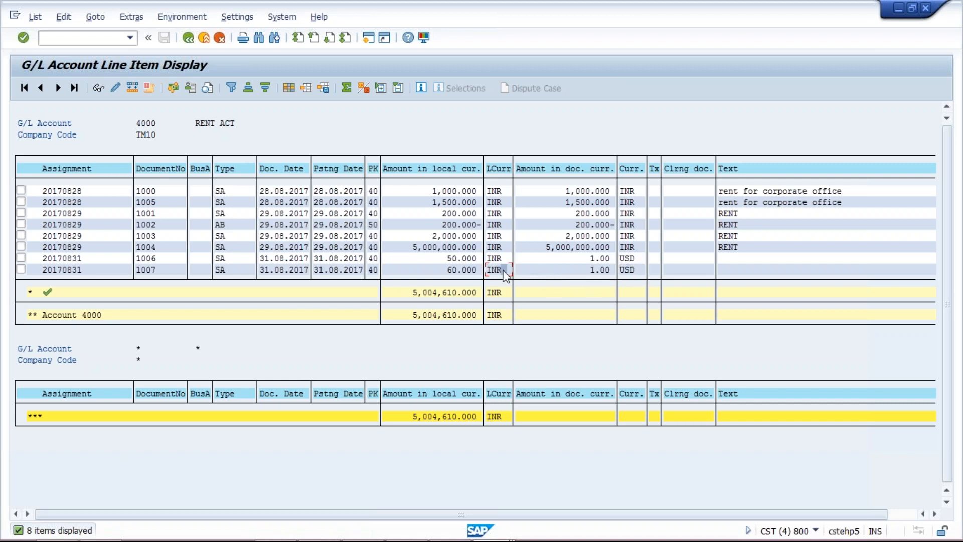
pyautogui.click(583, 272)
pyautogui.click(447, 270)
pyautogui.click(953, 23)
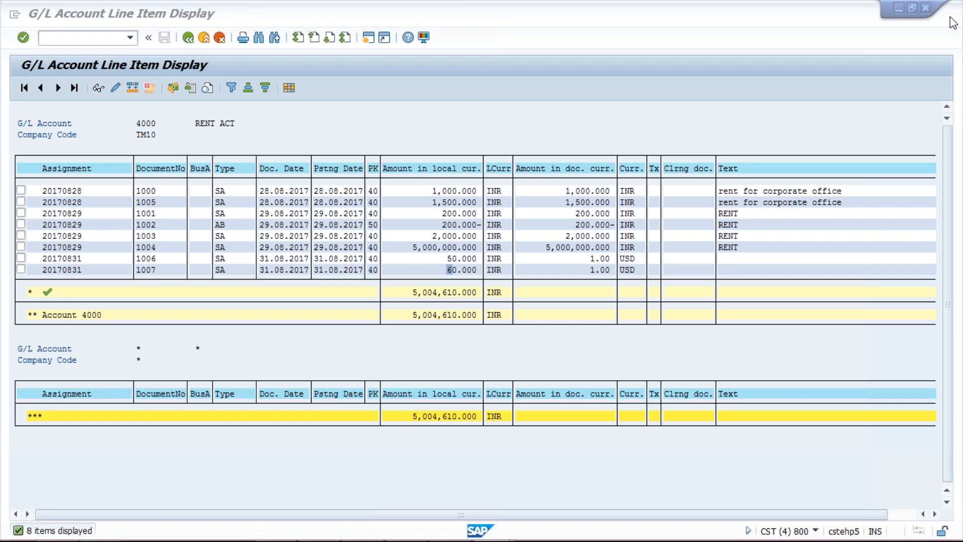